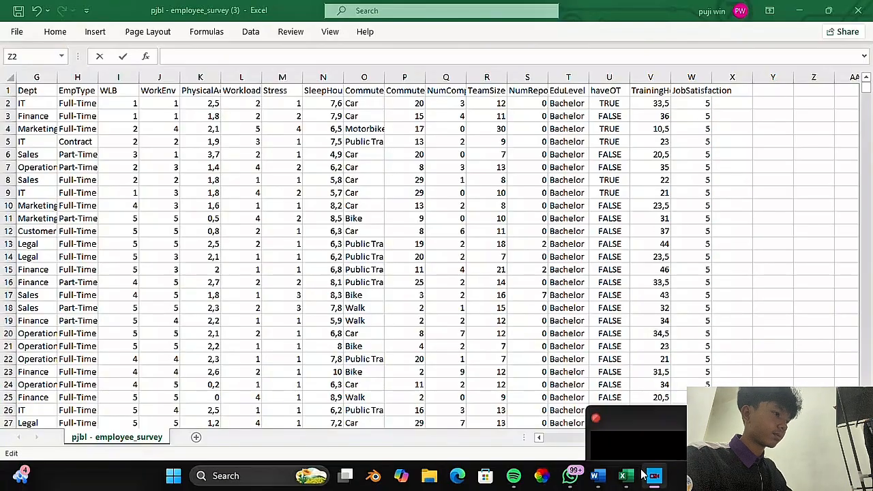
- Read question 7a in the Word assignment document, and return to cell Z2 of the employee survey sheet in Excel
{"action": "left_click", "coordinate": [597, 476]}
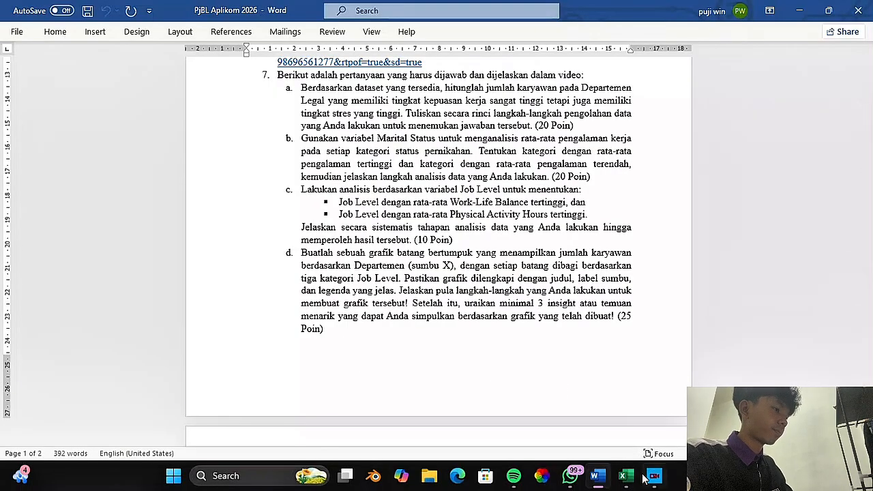
{"action": "left_click", "coordinate": [622, 475]}
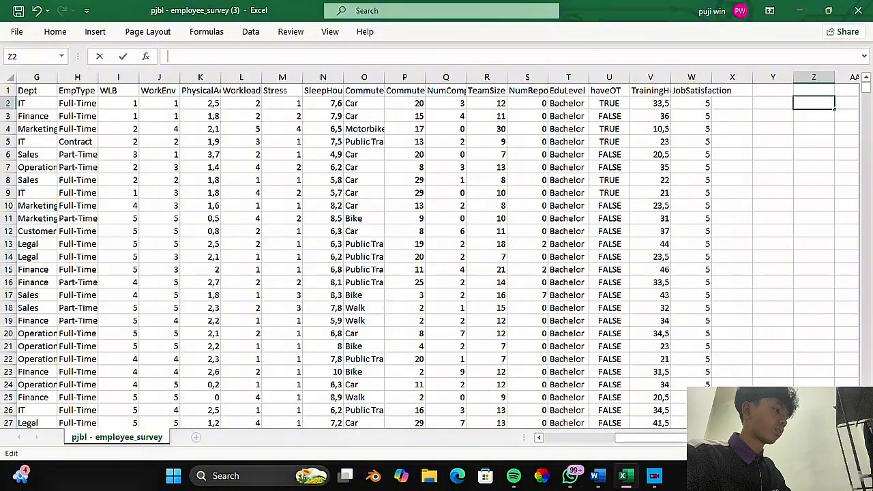
{"action": "scroll", "coordinate": [771, 358], "scroll_direction": "right", "scroll_amount": 3}
{"action": "scroll", "coordinate": [755, 307], "scroll_direction": "right", "scroll_amount": 2}
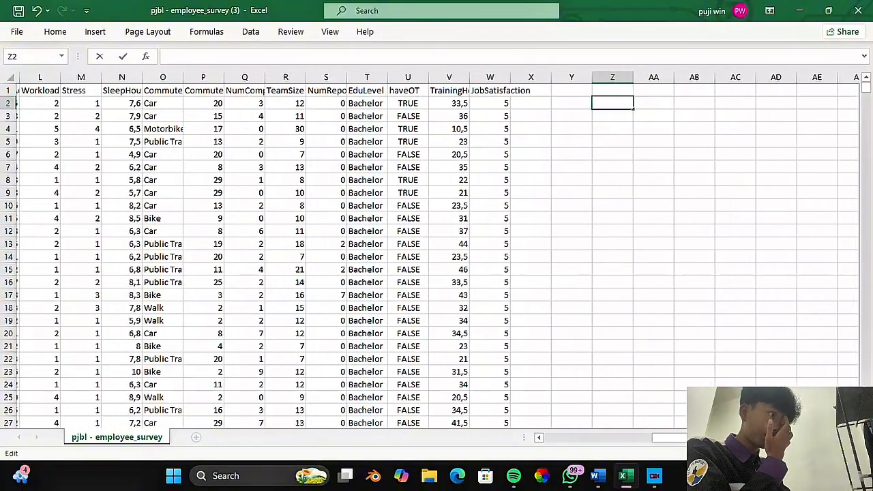
{"action": "key", "text": "Escape"}
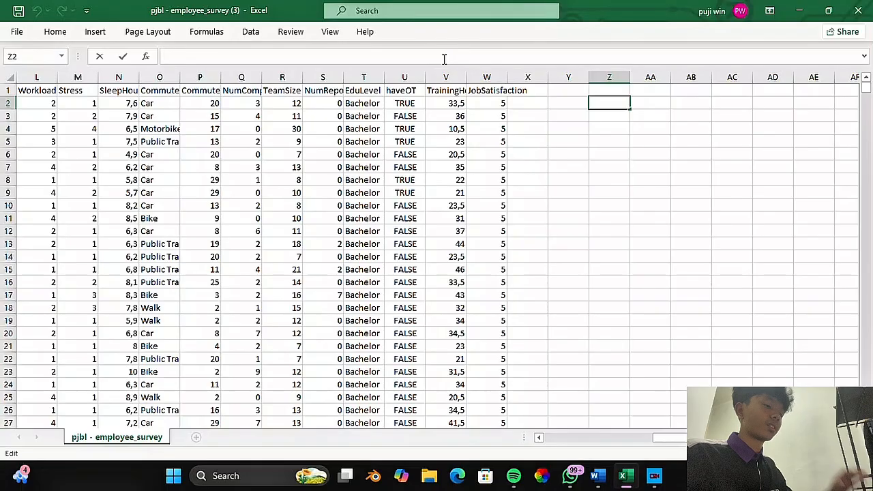
- Begin a COUNTIFS formula in cell Z2 with the Dept column G as first range and "Legal" as its criterion
{"action": "type", "text": "="}
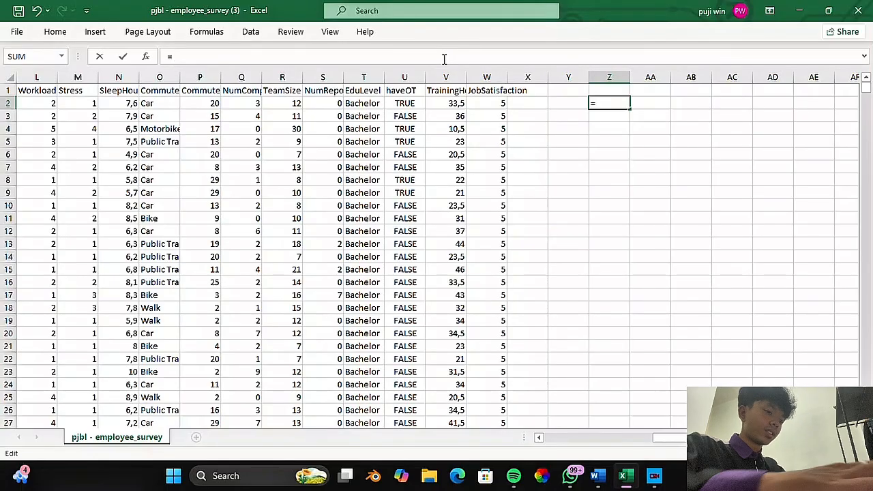
{"action": "type", "text": "cou"}
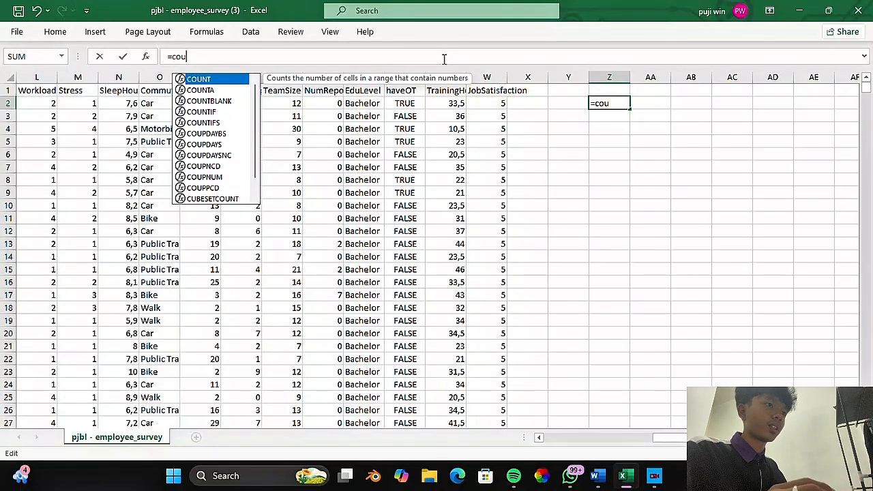
{"action": "double_click", "coordinate": [218, 124]}
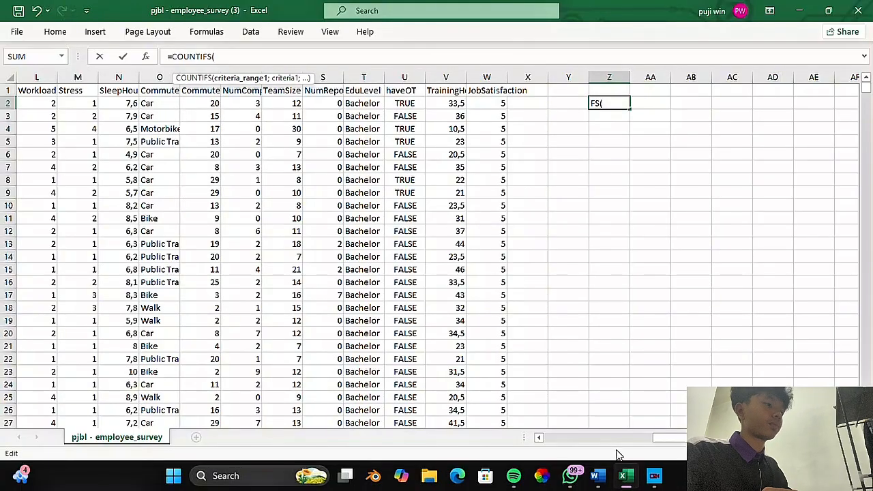
{"action": "left_click_drag", "start_coordinate": [680, 440], "coordinate": [559, 443]}
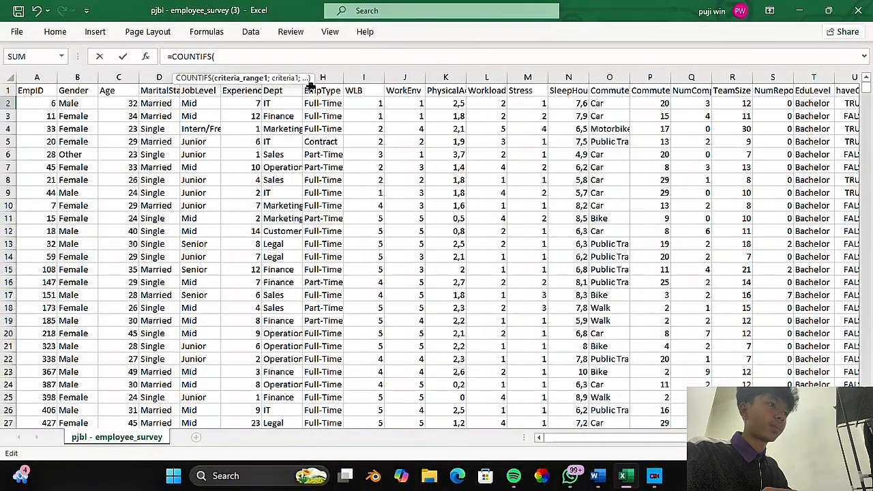
{"action": "left_click_drag", "start_coordinate": [312, 81], "coordinate": [402, 52]}
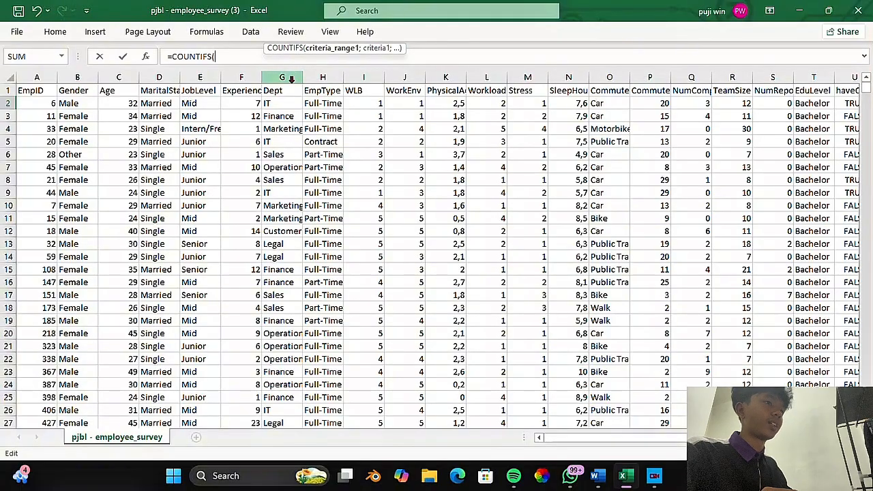
{"action": "left_click", "coordinate": [290, 78]}
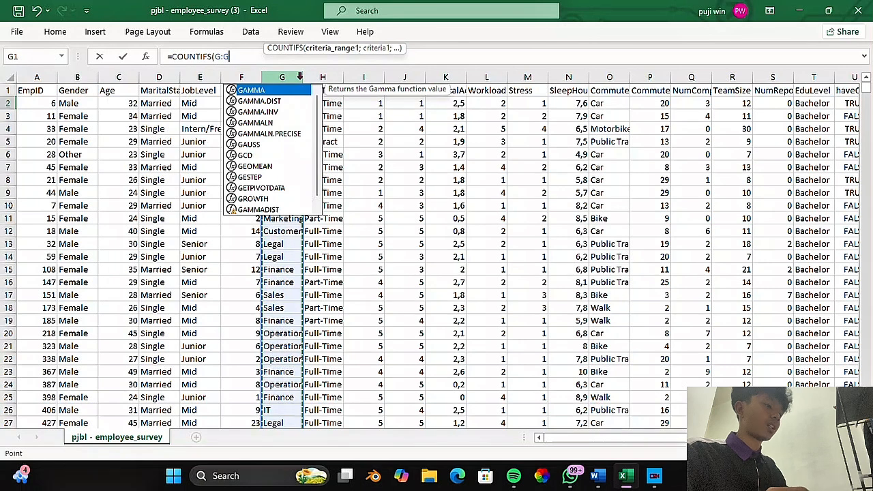
{"action": "type", "text": ";"}
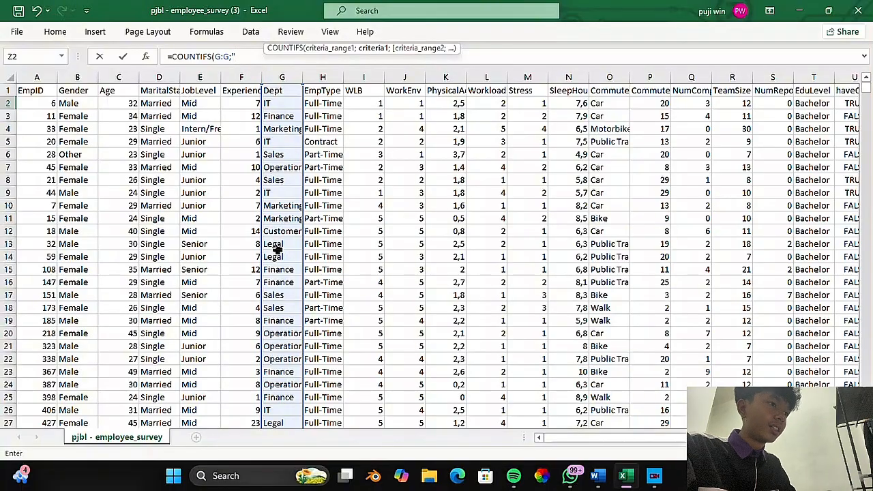
{"action": "type", "text": "I"}
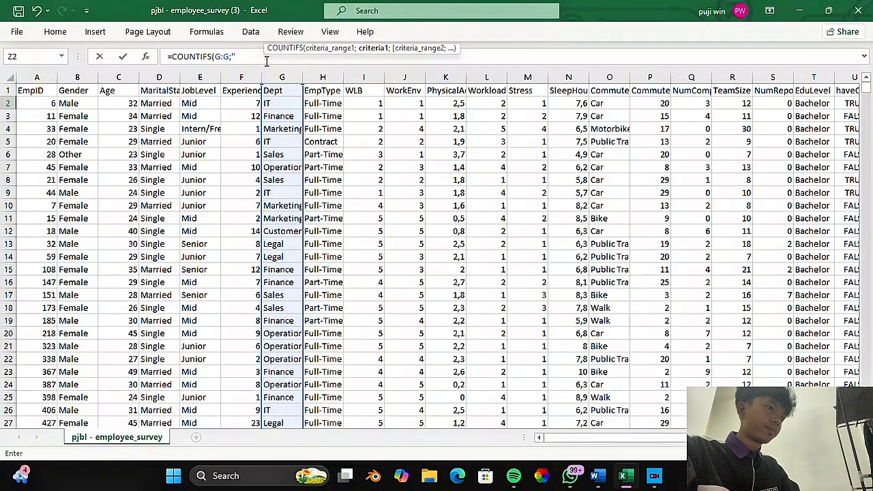
{"action": "type", "text": "egal"}
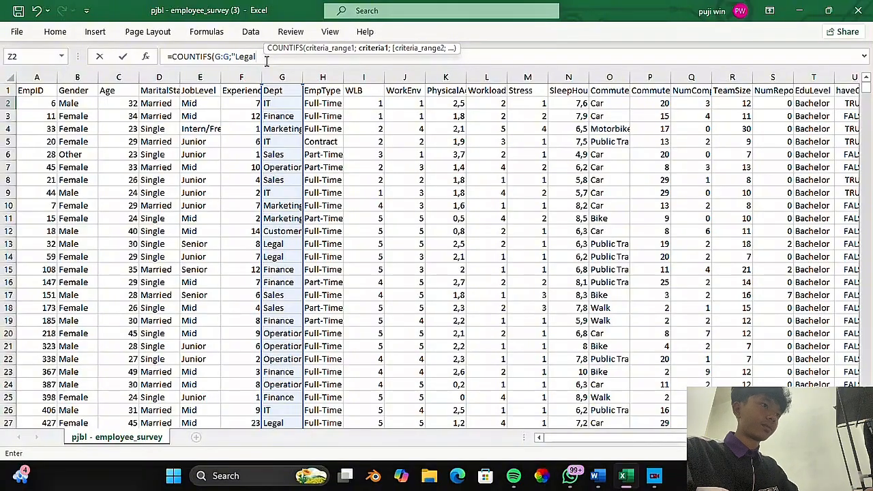
{"action": "type", "text": "\""}
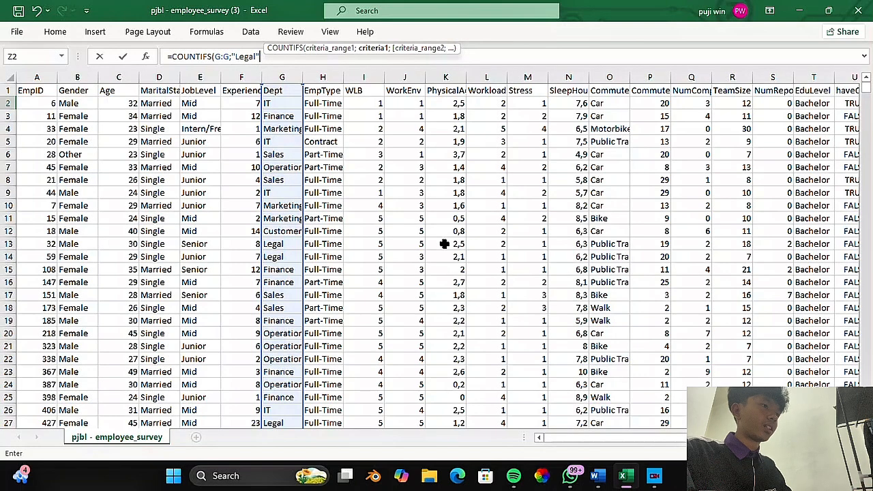
- Extend the COUNTIFS formula with the JobSatisfaction column W as second range and "5" as its criterion
{"action": "left_click_drag", "start_coordinate": [578, 437], "coordinate": [670, 436]}
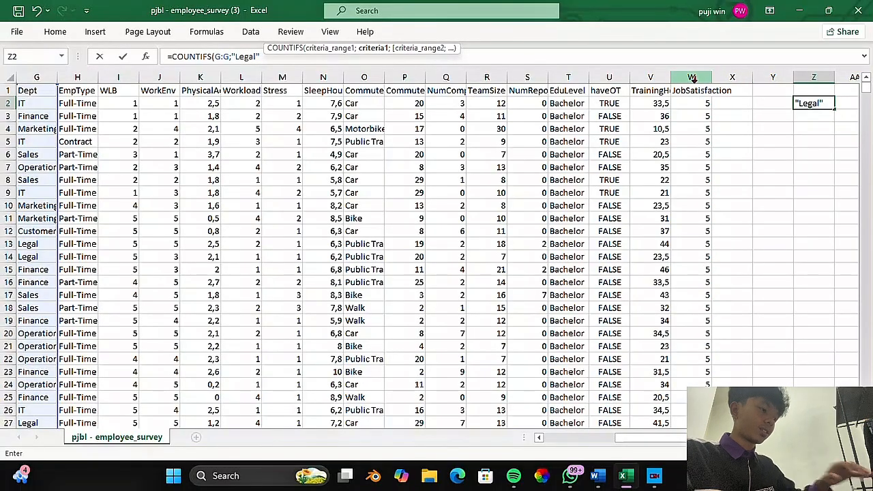
{"action": "type", "text": ";"}
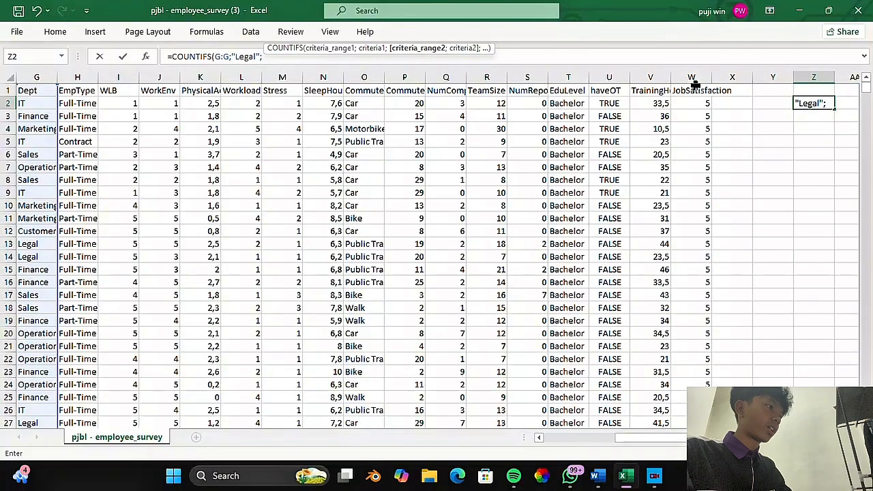
{"action": "left_click", "coordinate": [694, 78]}
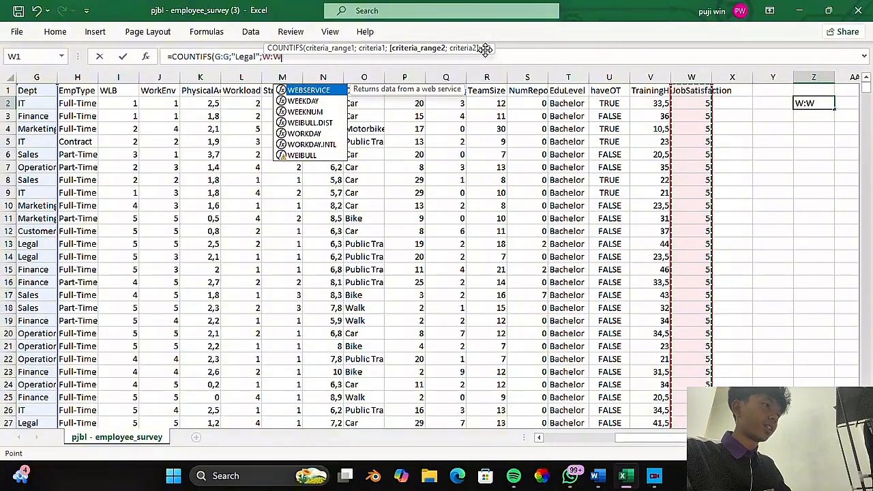
{"action": "left_click_drag", "start_coordinate": [485, 49], "coordinate": [576, 30]}
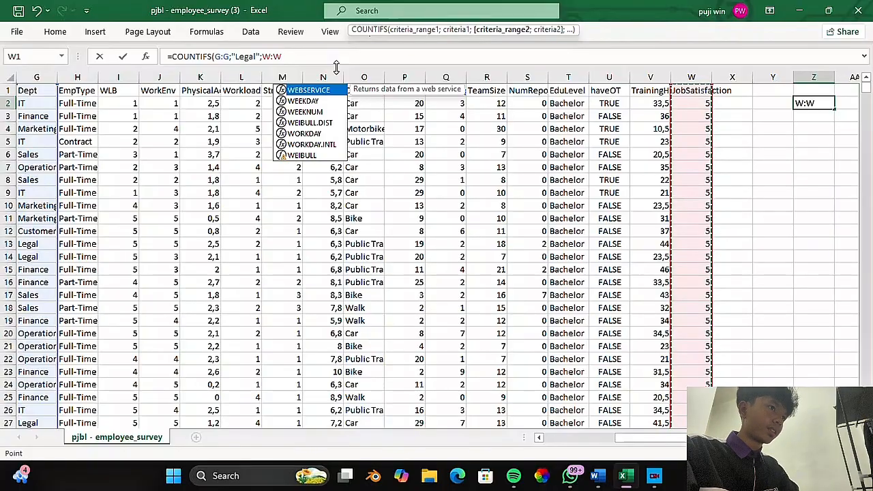
{"action": "type", "text": ";"}
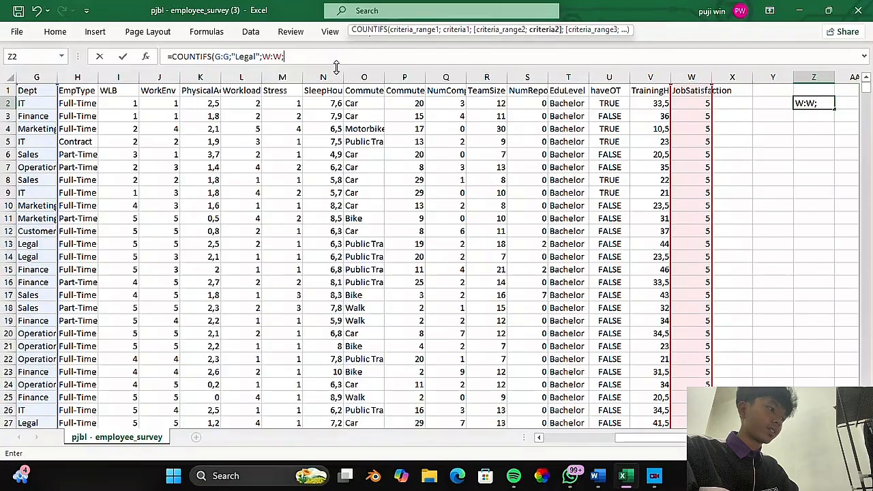
{"action": "type", "text": "\"5"}
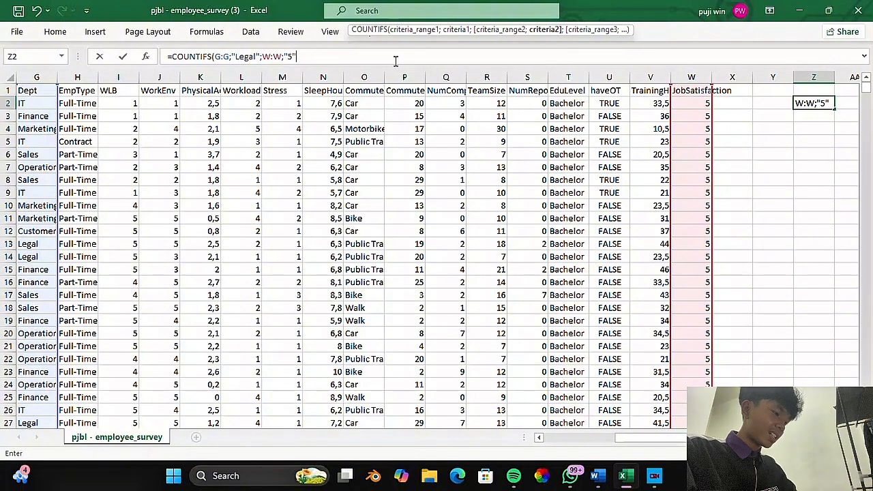
- Add the Stress column M with criterion "1" as the third condition and complete the COUNTIFS formula
{"action": "type", "text": ";"}
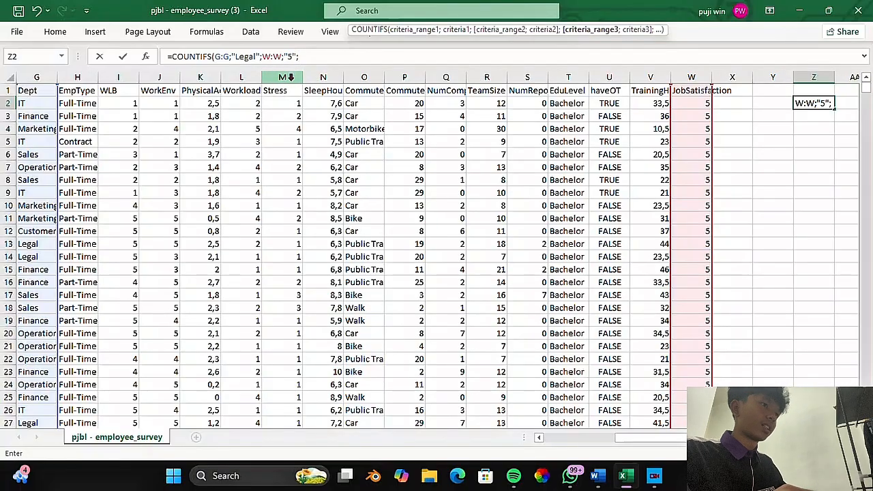
{"action": "left_click", "coordinate": [281, 77]}
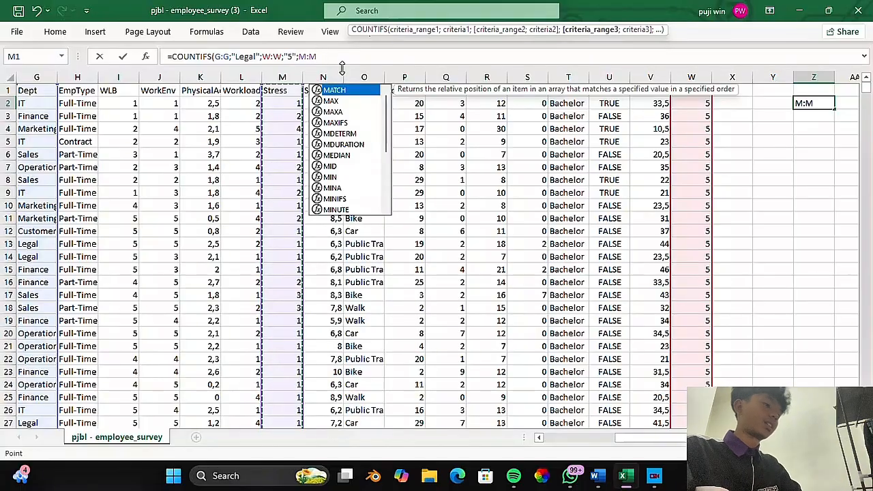
{"action": "type", "text": ";"}
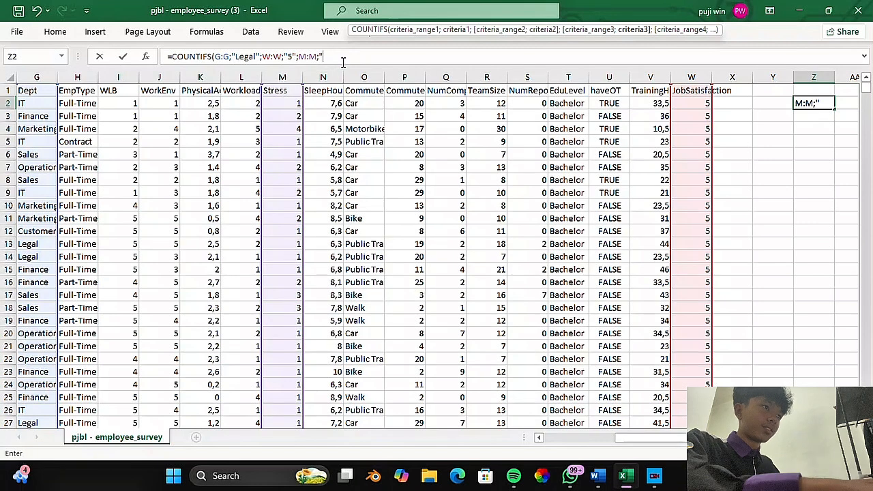
{"action": "type", "text": "1"}
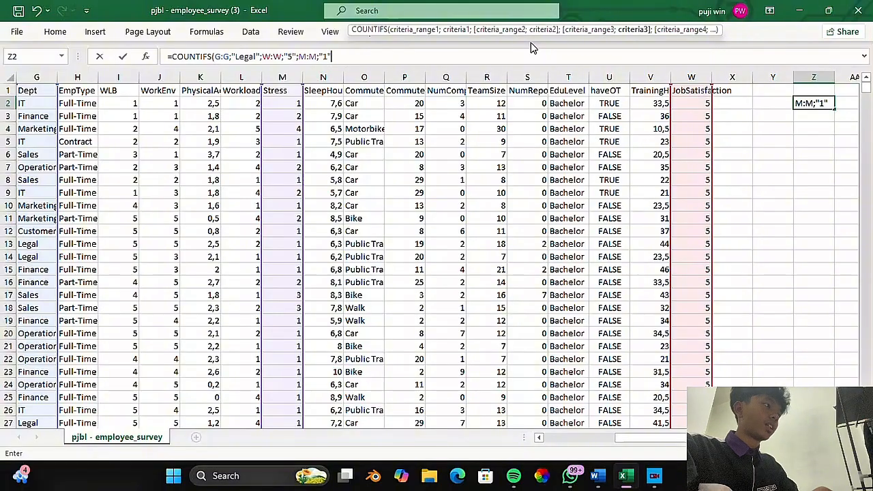
{"action": "type", "text": ")"}
{"action": "key", "text": "Return"}
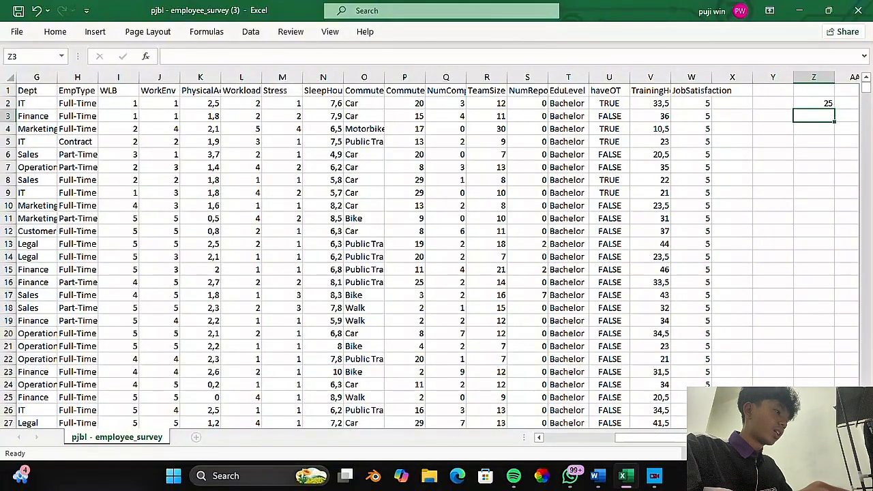
- Check the COUNTIFS result in Z2, and read question 7b in the Word assignment document before returning to Excel
{"action": "scroll", "coordinate": [436, 252], "scroll_direction": "right", "scroll_amount": 4}
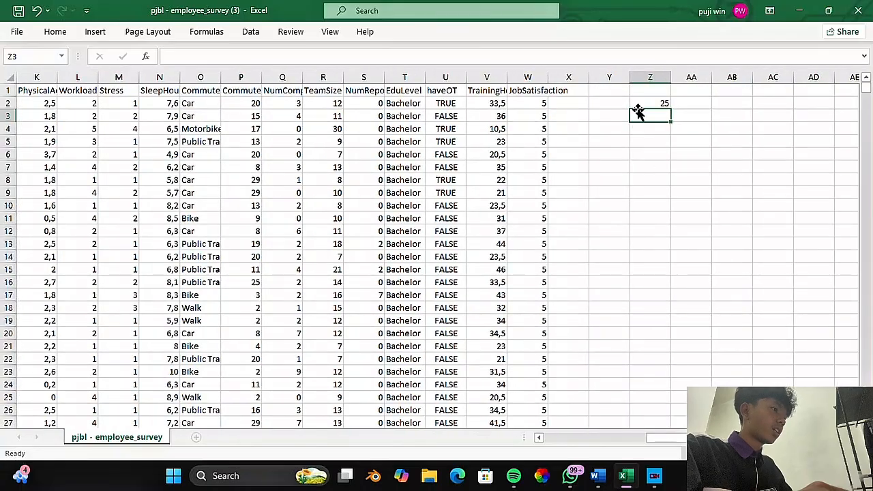
{"action": "left_click", "coordinate": [642, 103]}
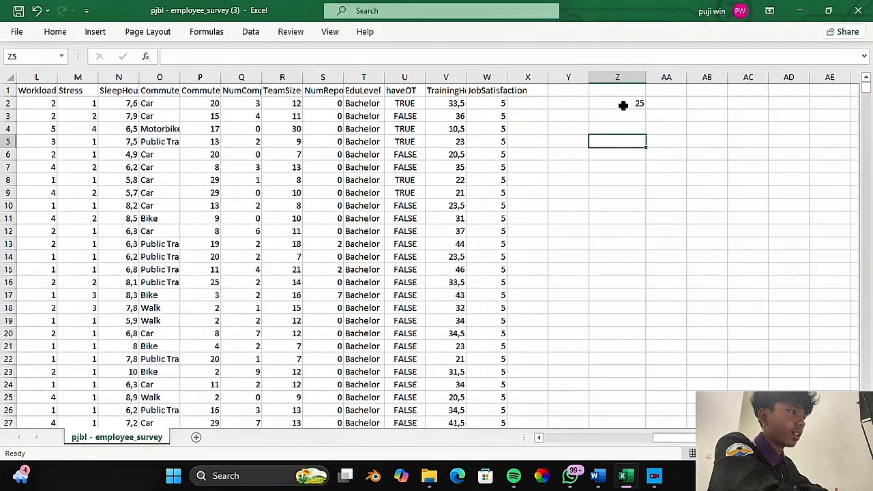
{"action": "left_click", "coordinate": [600, 480]}
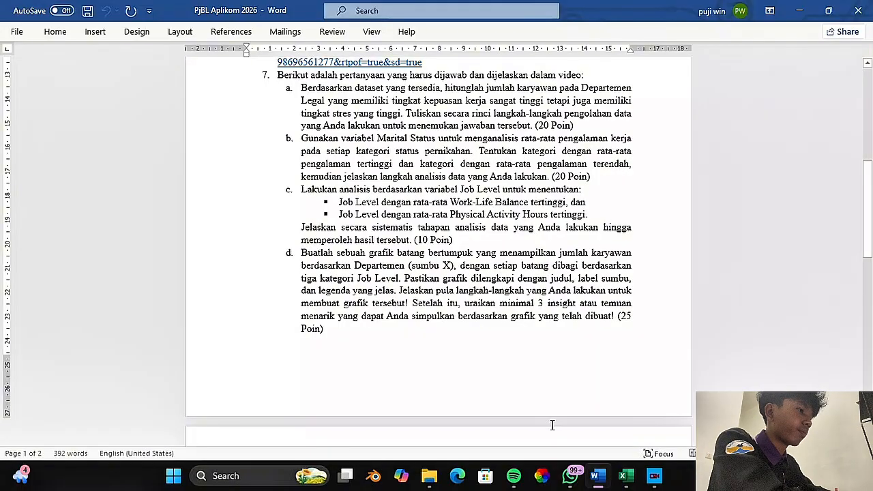
{"action": "mouse_move", "coordinate": [622, 475]}
{"action": "left_click", "coordinate": [638, 409]}
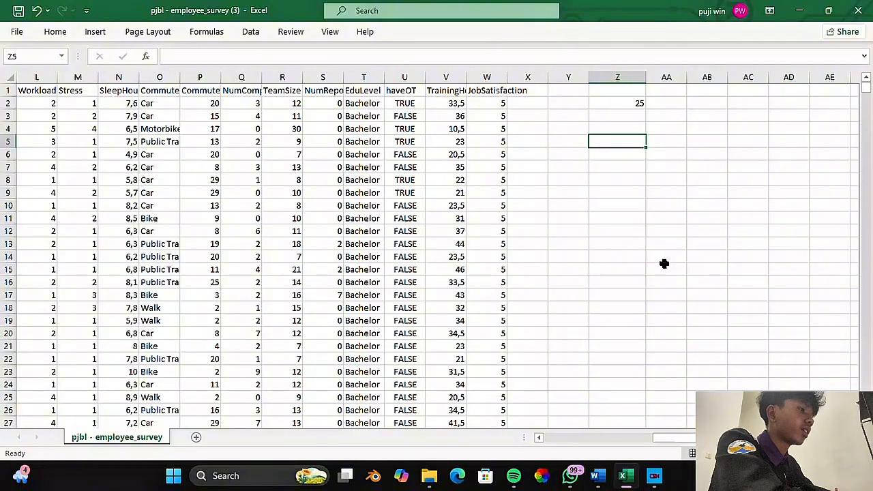
- Begin a UNIQUE formula in cell Z5, two rows below the COUNTIFS answer
{"action": "left_click_drag", "start_coordinate": [673, 437], "coordinate": [556, 437]}
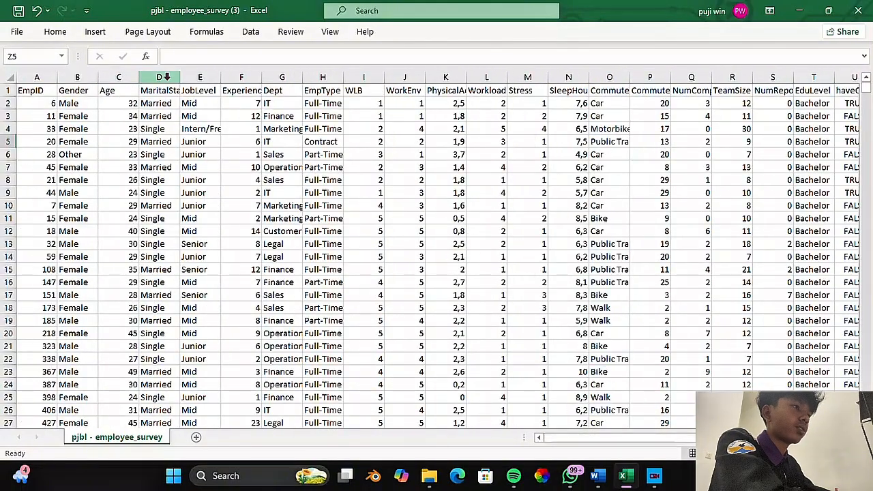
{"action": "left_click_drag", "start_coordinate": [673, 437], "coordinate": [747, 437]}
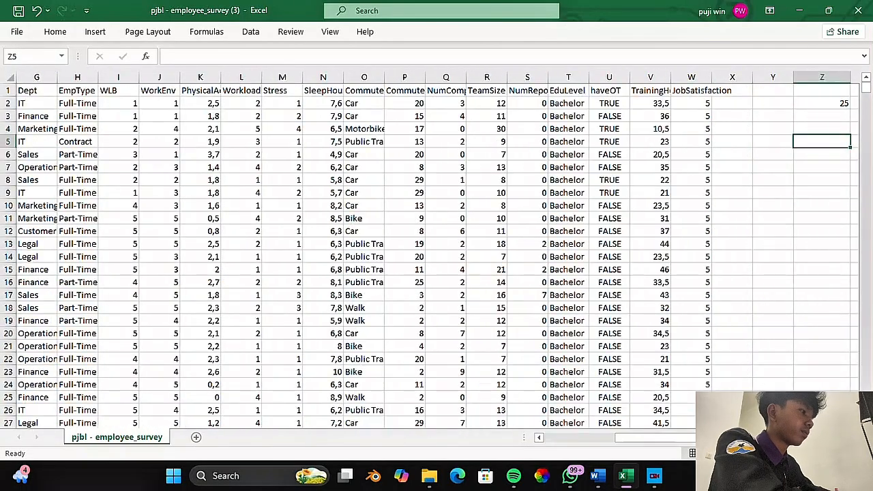
{"action": "scroll", "coordinate": [799, 336], "scroll_direction": "right", "scroll_amount": 3}
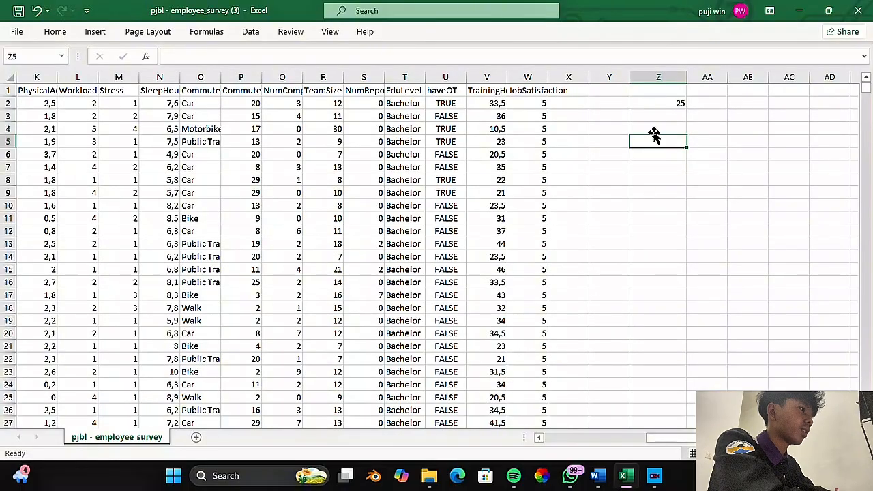
{"action": "left_click", "coordinate": [654, 128]}
{"action": "left_click", "coordinate": [653, 141]}
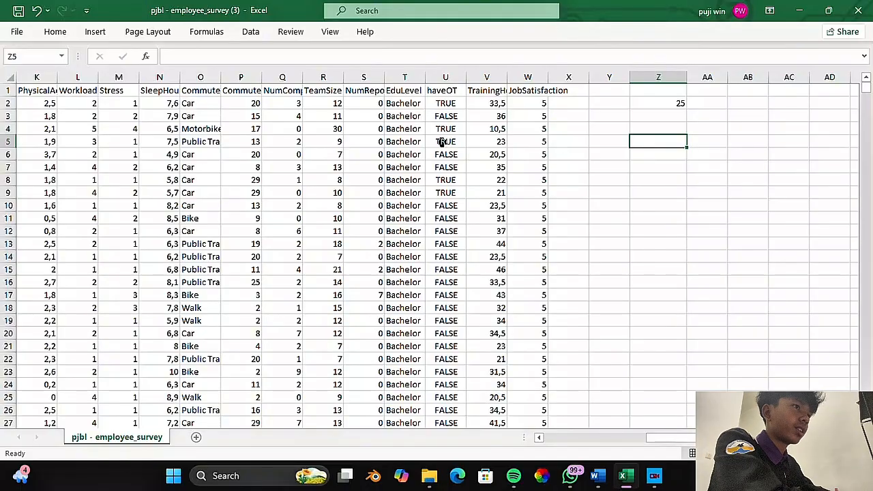
{"action": "left_click", "coordinate": [184, 58]}
{"action": "type", "text": "=UNI"}
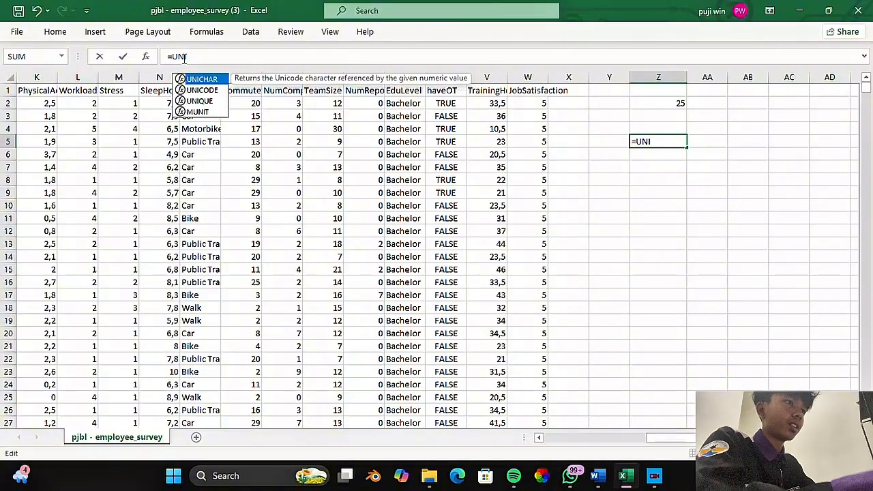
{"action": "double_click", "coordinate": [199, 101]}
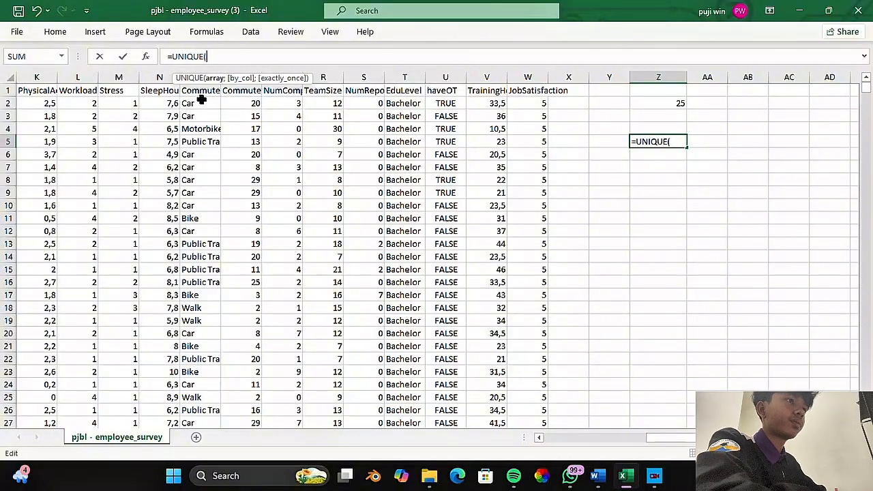
- Set the MaritalStatus range D1:D3026 as the UNIQUE array and complete the formula
{"action": "left_click", "coordinate": [539, 438]}
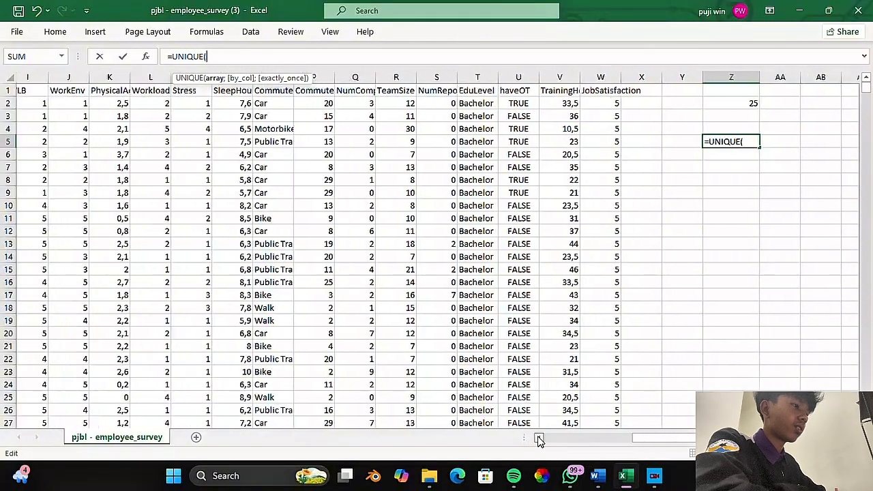
{"action": "left_click", "coordinate": [539, 437]}
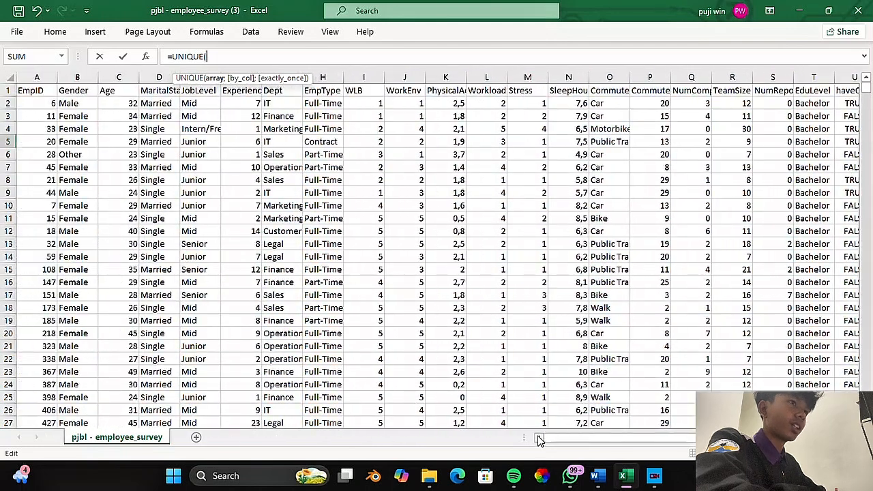
{"action": "left_click_drag", "start_coordinate": [286, 78], "coordinate": [411, 54]}
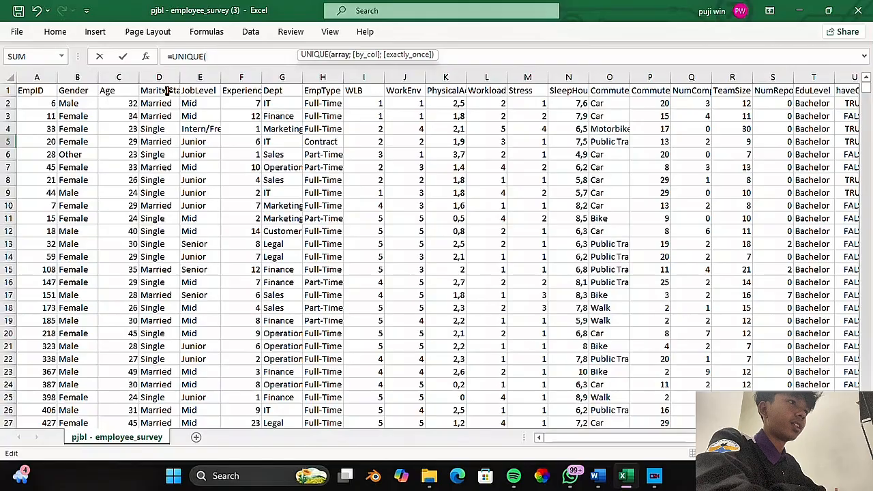
{"action": "left_click", "coordinate": [163, 91]}
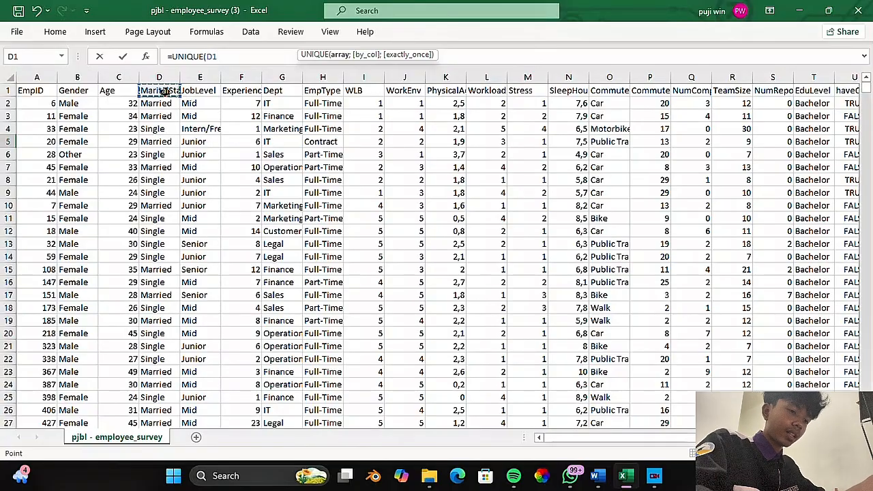
{"action": "key", "text": "ctrl+shift+Down"}
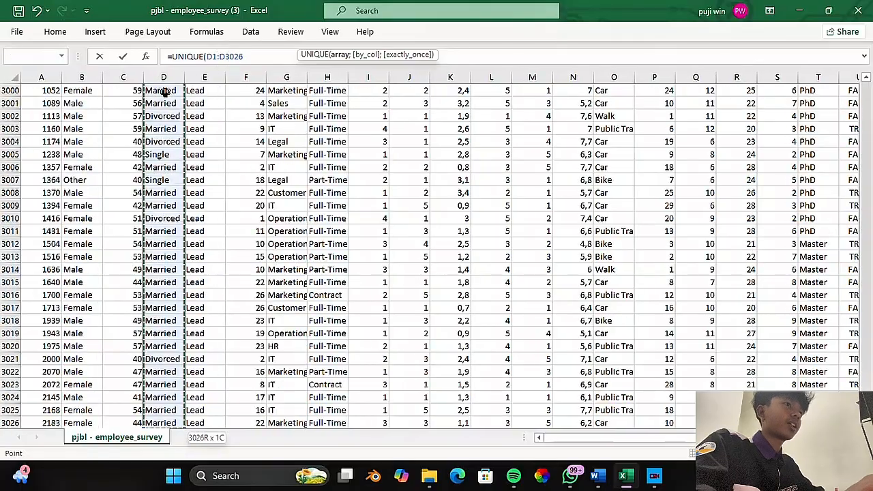
{"action": "scroll", "coordinate": [171, 121], "scroll_direction": "up", "scroll_amount": 6}
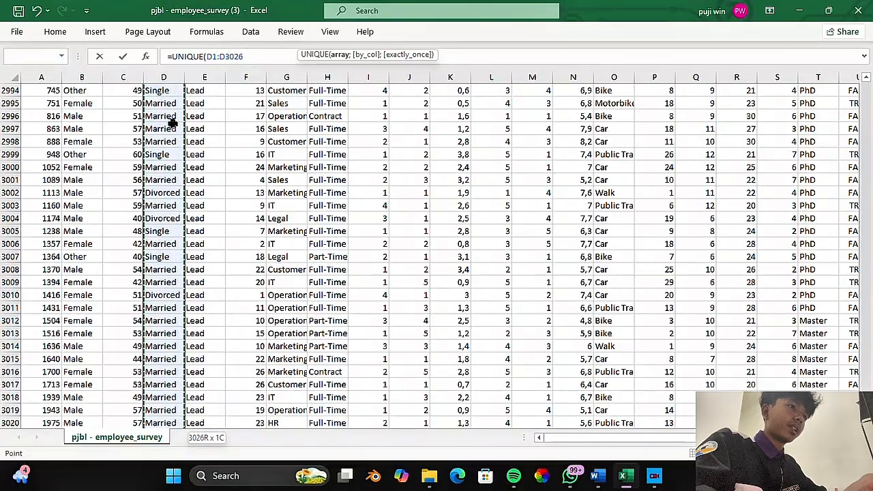
{"action": "scroll", "coordinate": [229, 136], "scroll_direction": "up", "scroll_amount": 2}
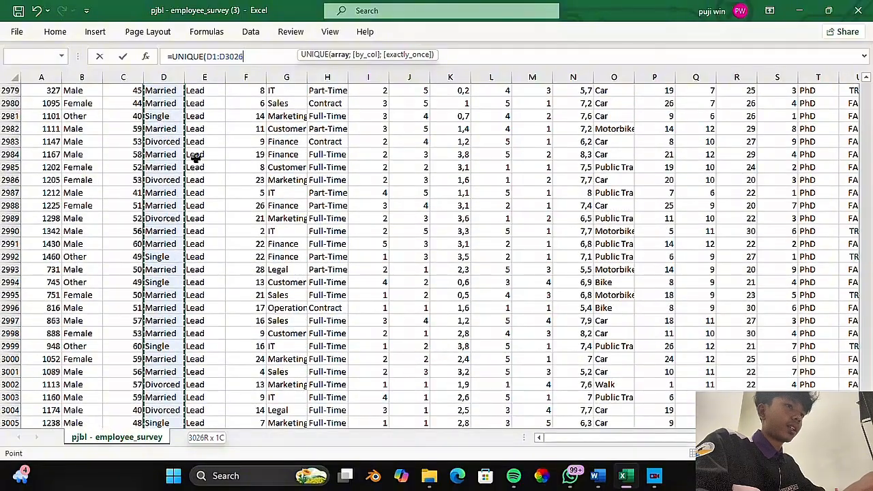
{"action": "scroll", "coordinate": [194, 158], "scroll_direction": "down", "scroll_amount": 8}
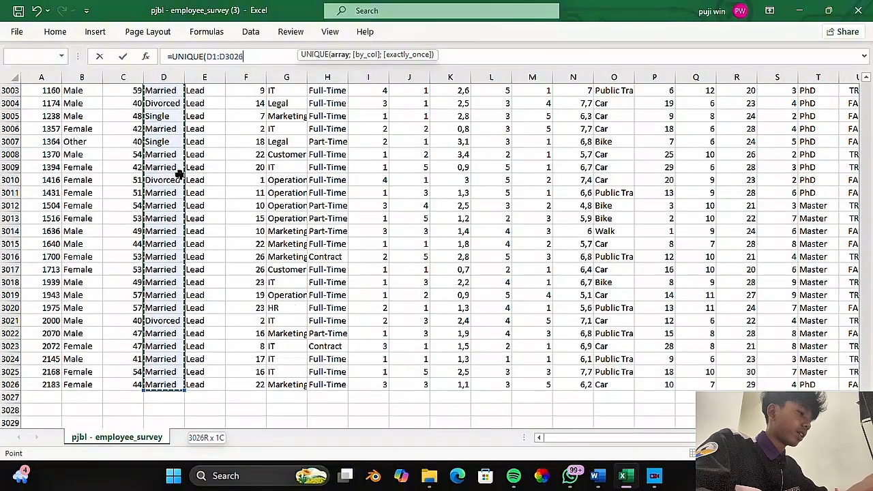
{"action": "type", "text": ")"}
{"action": "key", "text": "ctrl+Return"}
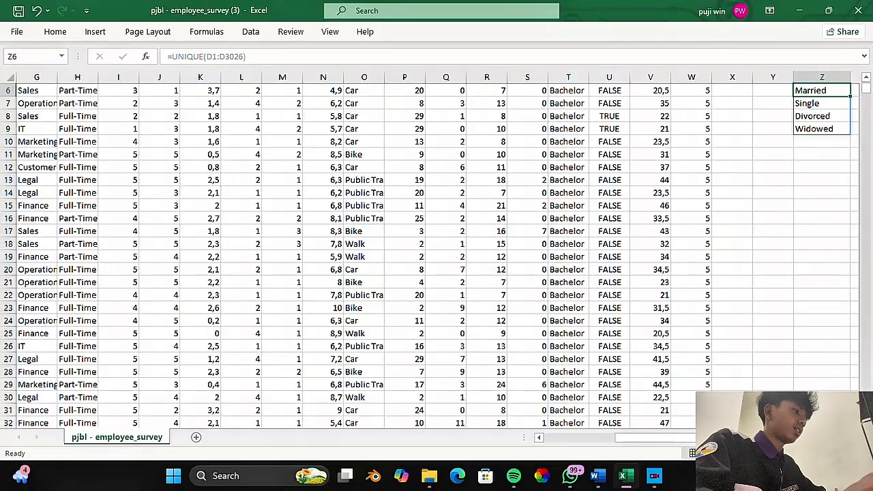
- Examine the marital status list in Z5:Z9, going through each category from Z6 to Z9
{"action": "scroll", "coordinate": [787, 317], "scroll_direction": "up", "scroll_amount": 2}
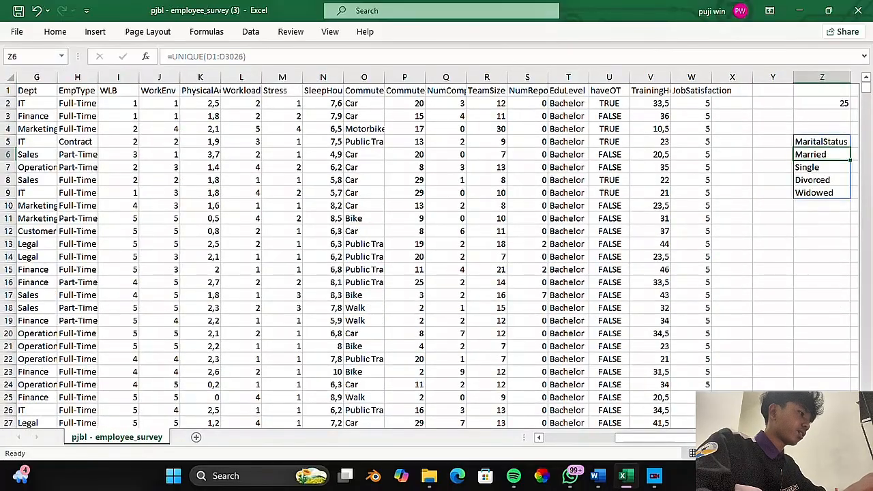
{"action": "scroll", "coordinate": [433, 257], "scroll_direction": "right", "scroll_amount": 5}
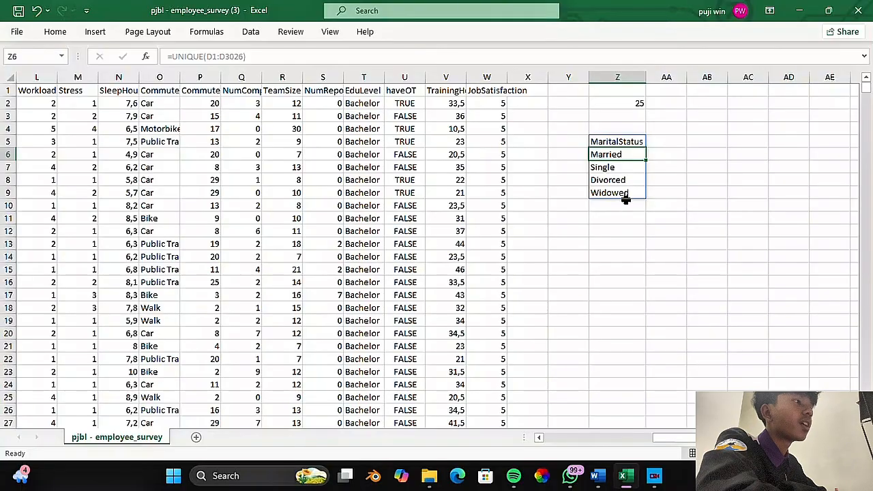
{"action": "left_click", "coordinate": [660, 154]}
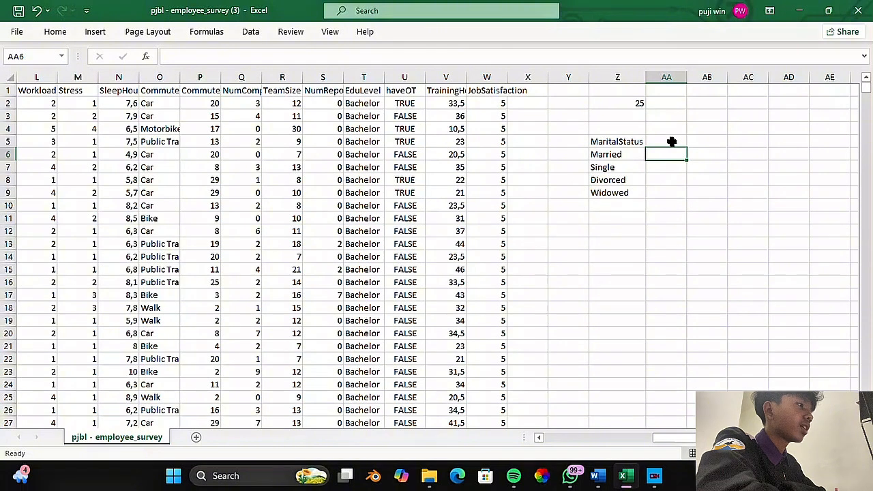
{"action": "left_click", "coordinate": [612, 154]}
{"action": "left_click", "coordinate": [616, 166]}
{"action": "left_click", "coordinate": [617, 179]}
{"action": "left_click", "coordinate": [622, 192]}
{"action": "left_click", "coordinate": [615, 153]}
- Begin an AVERAGEIF formula in cell AA6 with the MaritalStatus column D as its range
{"action": "left_click", "coordinate": [660, 154]}
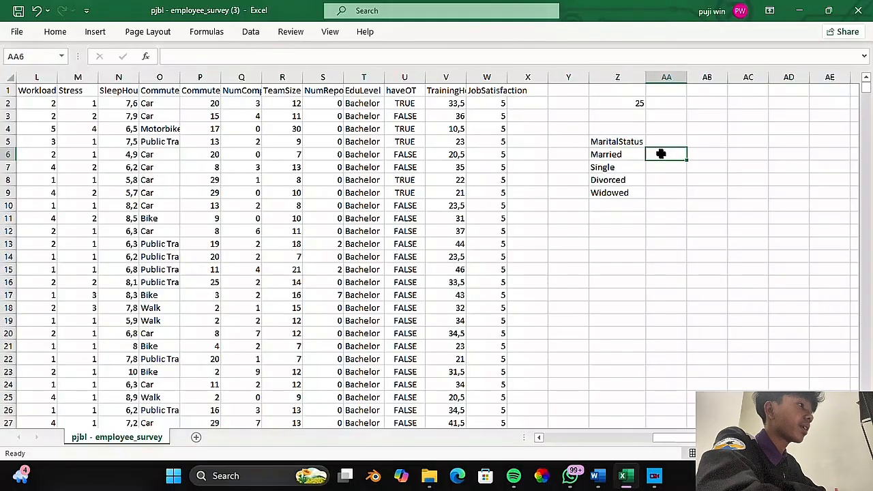
{"action": "left_click", "coordinate": [349, 52]}
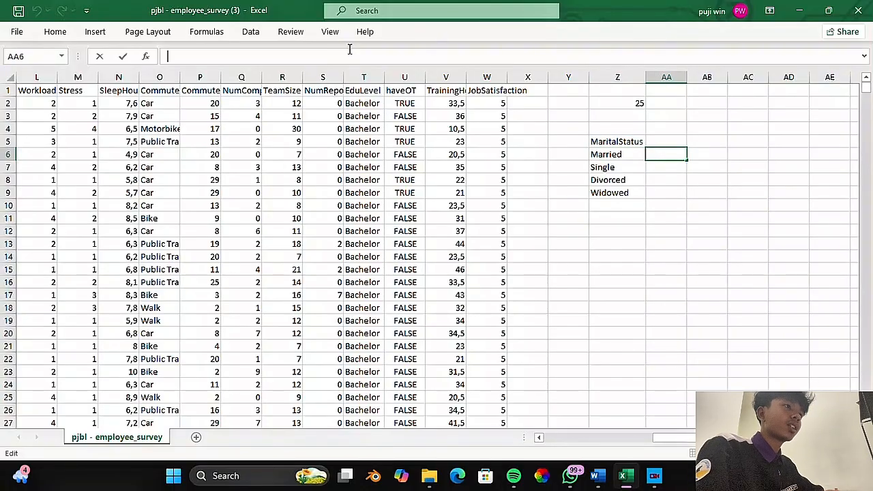
{"action": "type", "text": "=AVERAGEIF("}
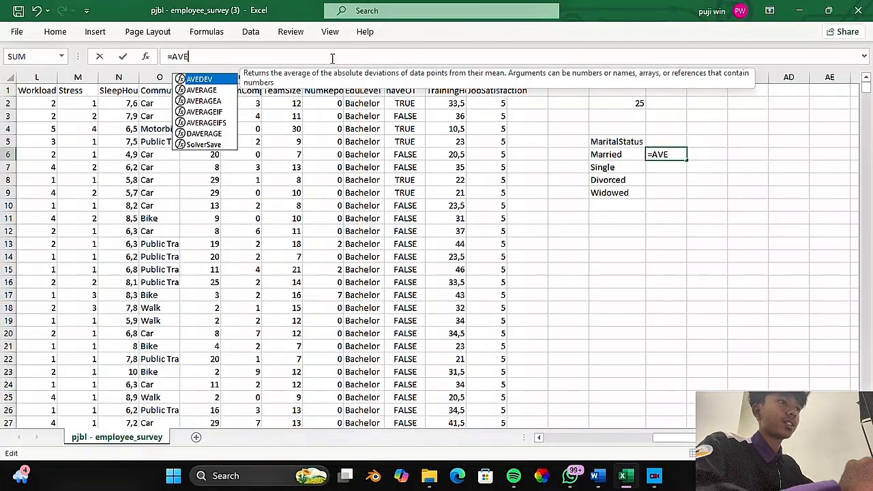
{"action": "double_click", "coordinate": [217, 112]}
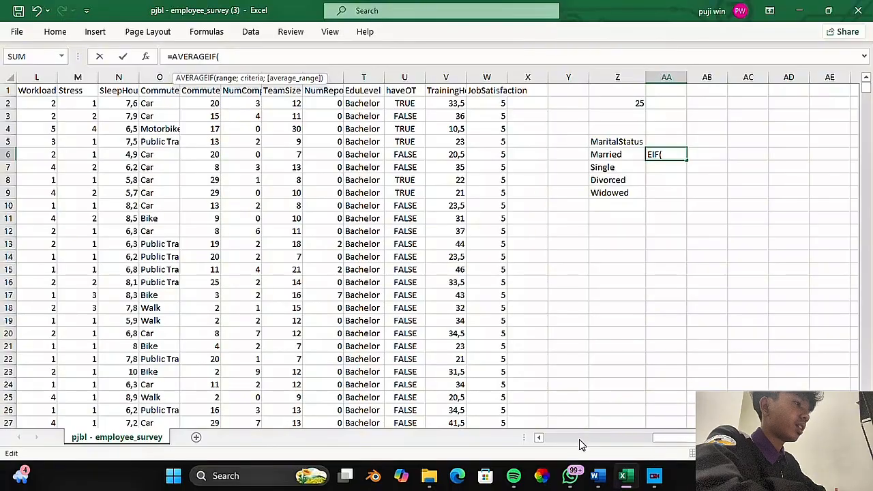
{"action": "left_click", "coordinate": [538, 439]}
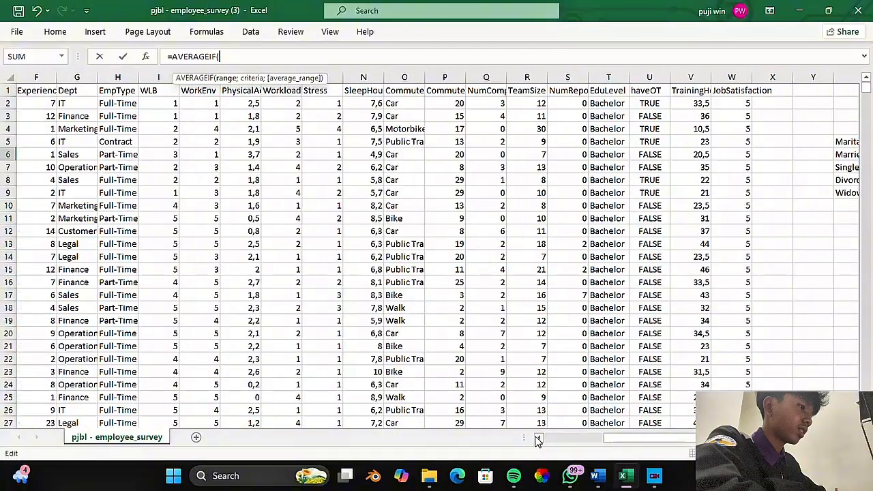
{"action": "left_click", "coordinate": [538, 439]}
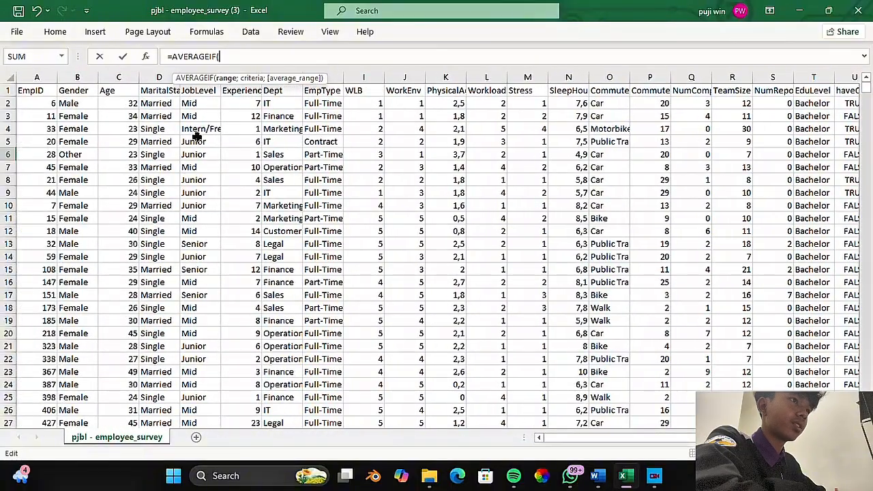
{"action": "left_click", "coordinate": [156, 77]}
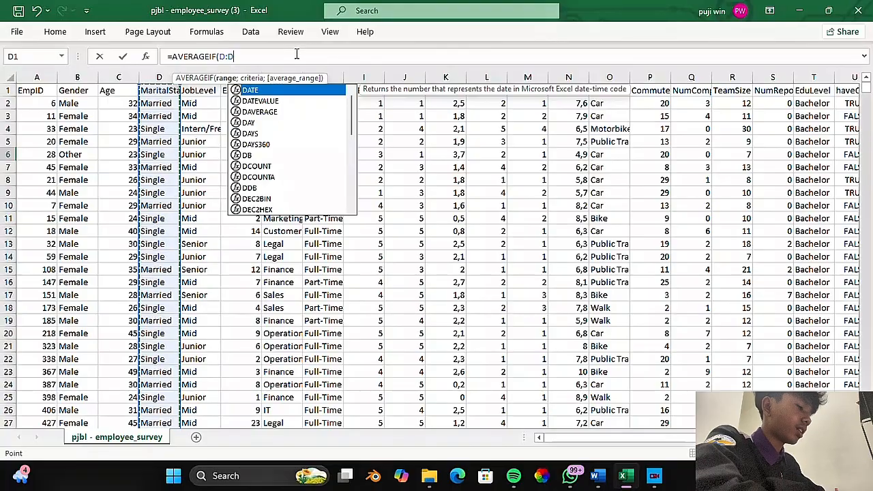
- Enter "Married" as the criterion of the AVERAGEIF formula and proceed to its average range argument
{"action": "type", "text": ";\"m"}
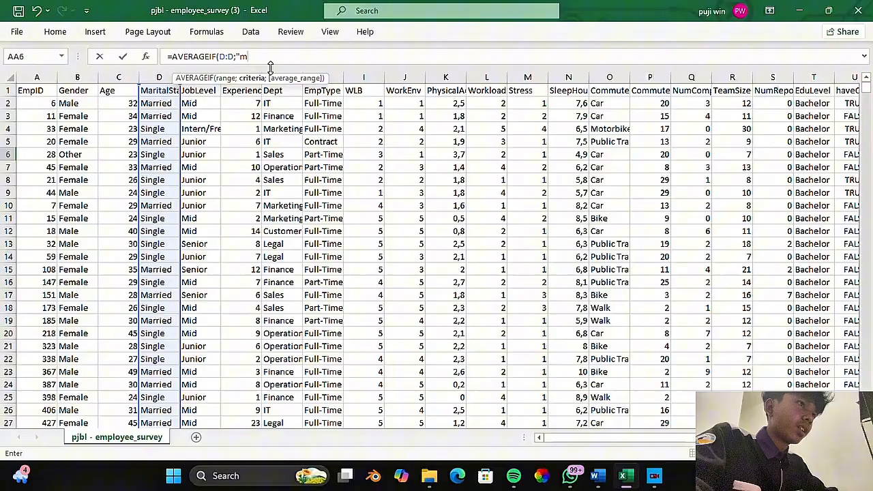
{"action": "key", "text": "BackSpace"}
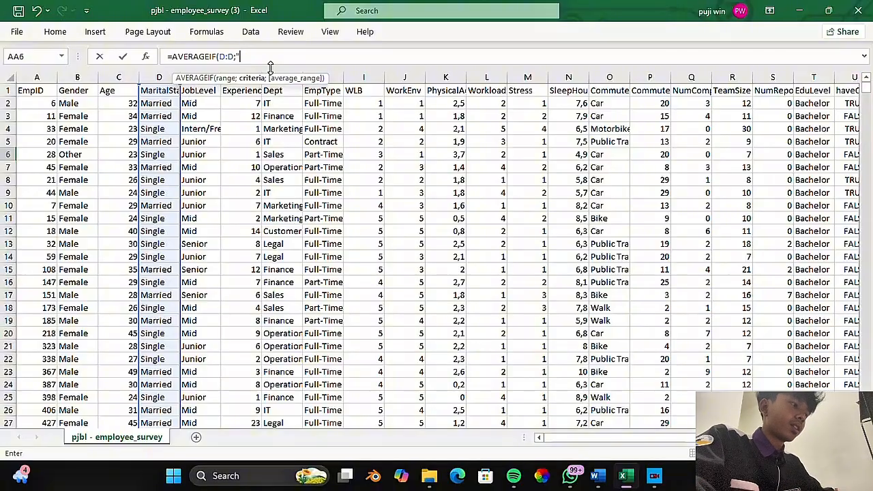
{"action": "type", "text": "Married"}
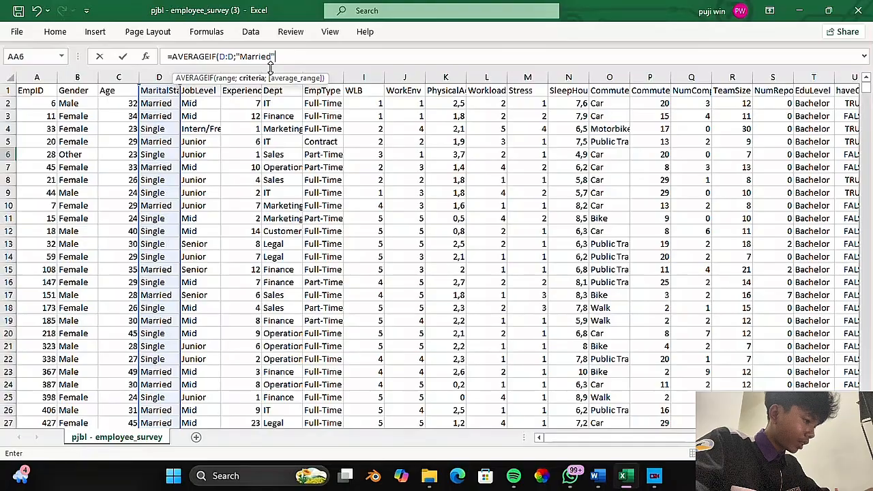
{"action": "type", "text": ";"}
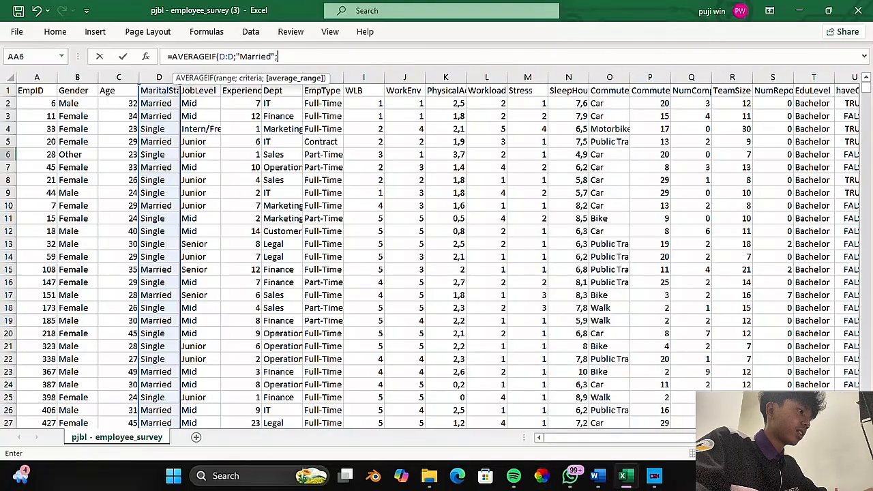
- Use the Experience column F as the average range, complete the AVERAGEIF formula, and select AA6 to review it
{"action": "scroll", "coordinate": [437, 259], "scroll_direction": "right", "scroll_amount": 2}
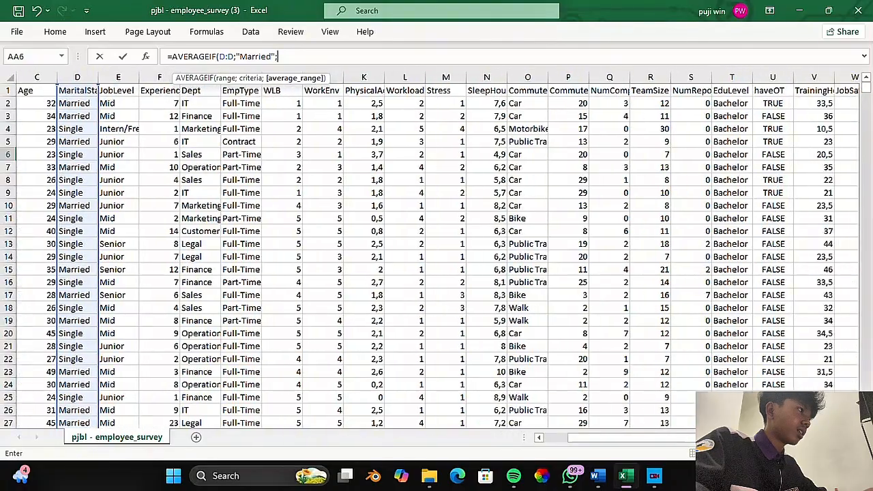
{"action": "left_click", "coordinate": [539, 438]}
{"action": "left_click", "coordinate": [539, 439]}
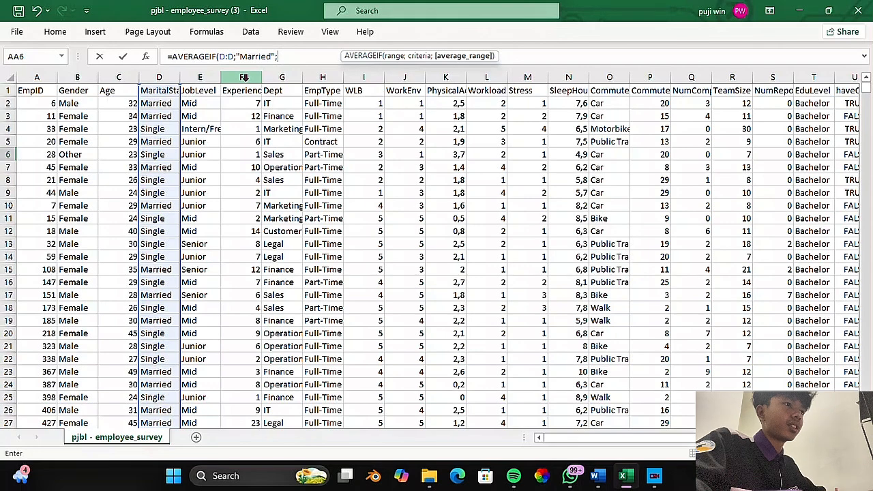
{"action": "left_click", "coordinate": [243, 77]}
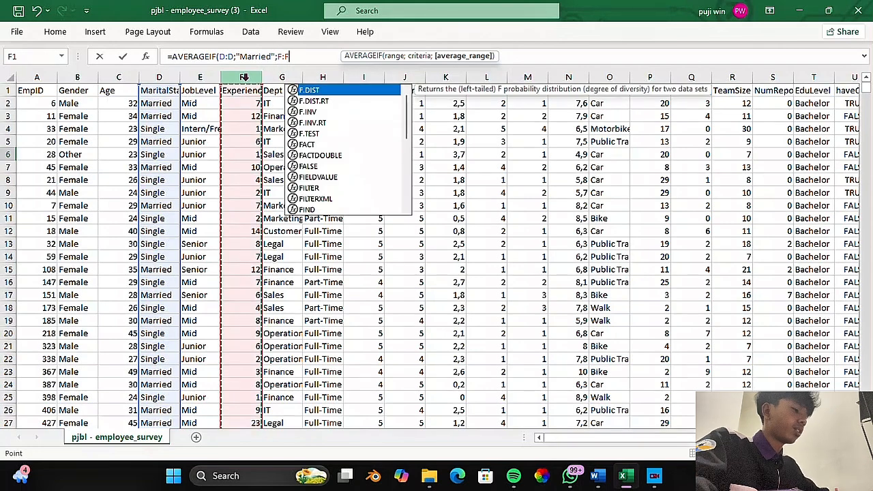
{"action": "key", "text": "Return"}
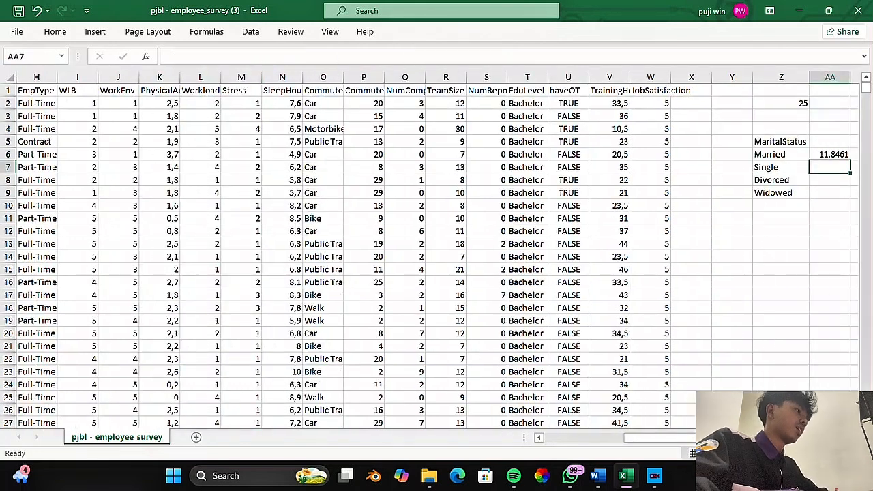
{"action": "scroll", "coordinate": [433, 257], "scroll_direction": "right", "scroll_amount": 2}
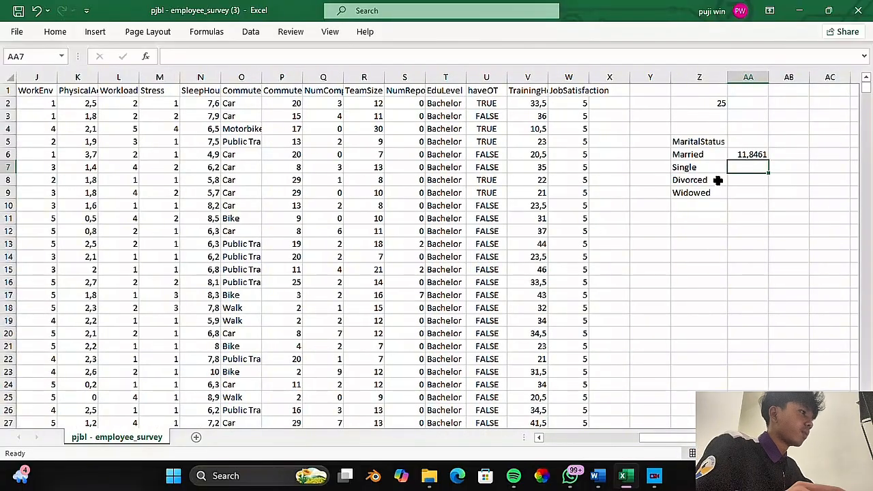
{"action": "left_click", "coordinate": [745, 153]}
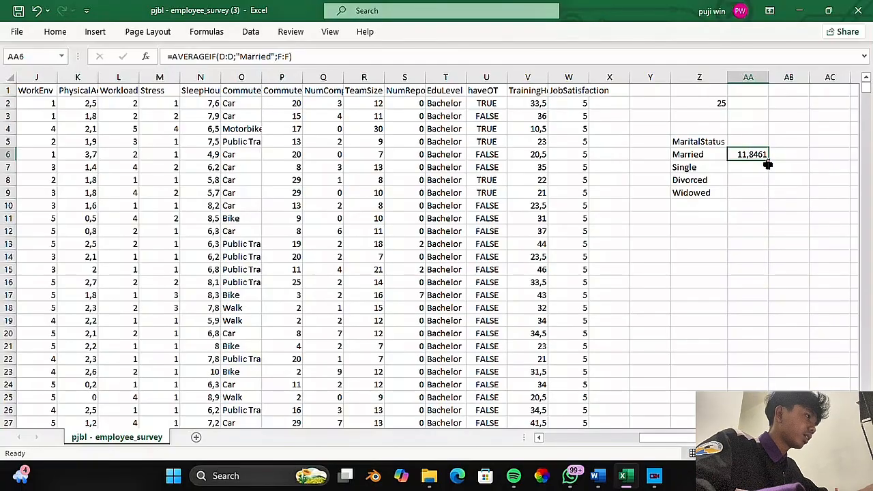
- Copy the AVERAGEIF formula from AA6 down to AA9 and change the criterion in AA7 to "Single"
{"action": "left_click_drag", "start_coordinate": [769, 156], "coordinate": [772, 197]}
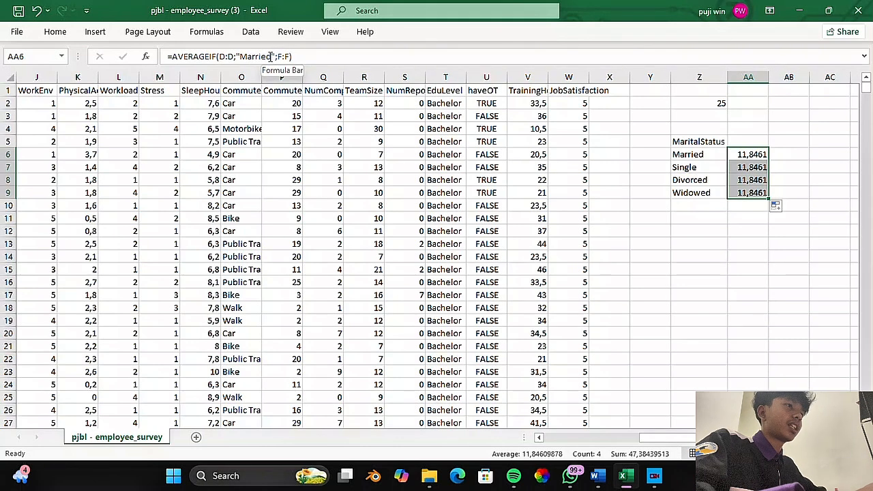
{"action": "left_click", "coordinate": [740, 168]}
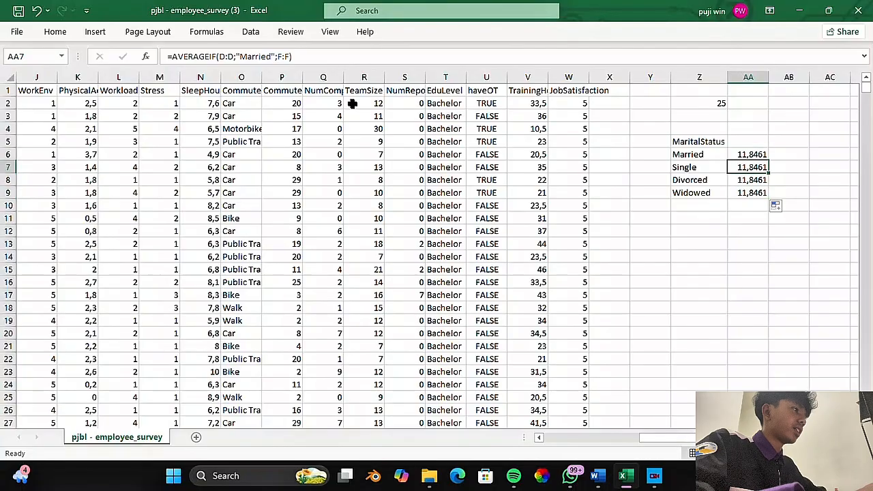
{"action": "double_click", "coordinate": [271, 56]}
{"action": "key", "text": "BackSpace"}
{"action": "type", "text": "Single"}
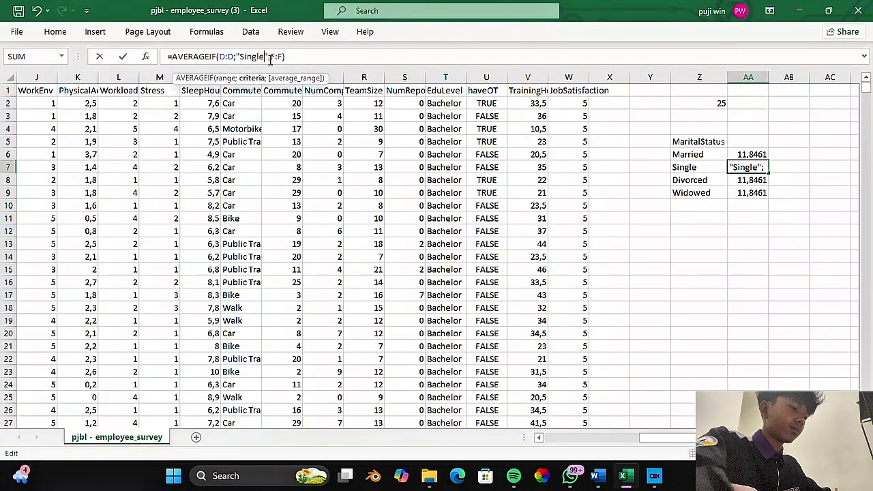
{"action": "key", "text": "Return"}
- Change the AVERAGEIF criterion in cell AA8 to "Divorced"
{"action": "double_click", "coordinate": [271, 56]}
{"action": "key", "text": "BackSpace"}
{"action": "type", "text": "Divorced\";F:F)"}
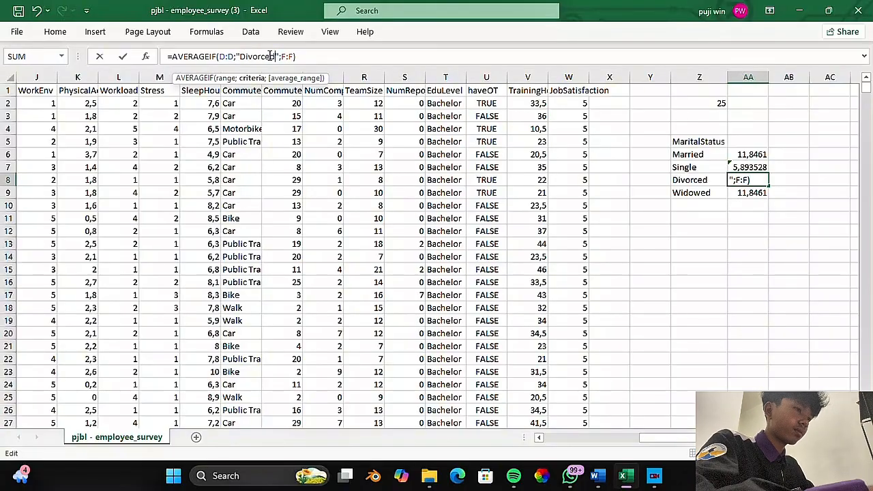
{"action": "key", "text": "Return"}
- Change the AVERAGEIF criterion in cell AA9 to "Widowed"
{"action": "double_click", "coordinate": [270, 56]}
{"action": "key", "text": "BackSpace"}
{"action": "type", "text": "Widoe"}
{"action": "key", "text": "BackSpace"}
{"action": "type", "text": "wed\";F:F)"}
{"action": "key", "text": "Return"}
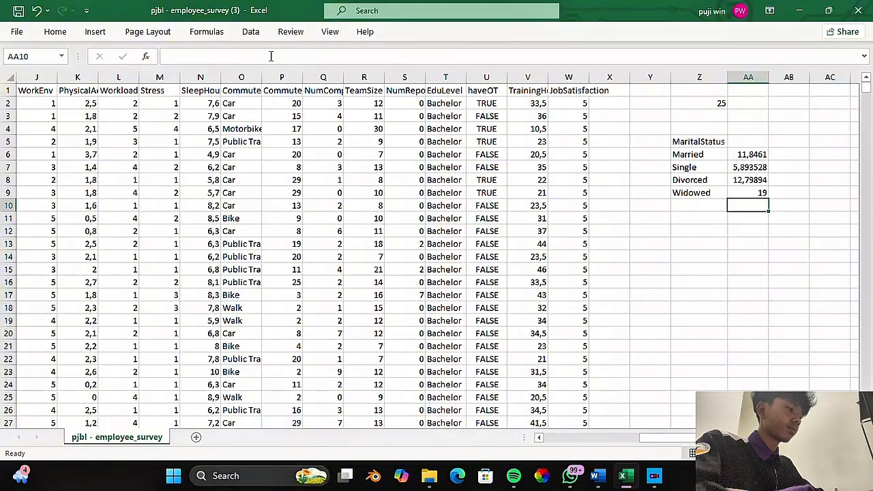
- Compare the marital status averages in AA6:AA9 and fill the Widowed average in AA9 with standard green
{"action": "left_click", "coordinate": [753, 166]}
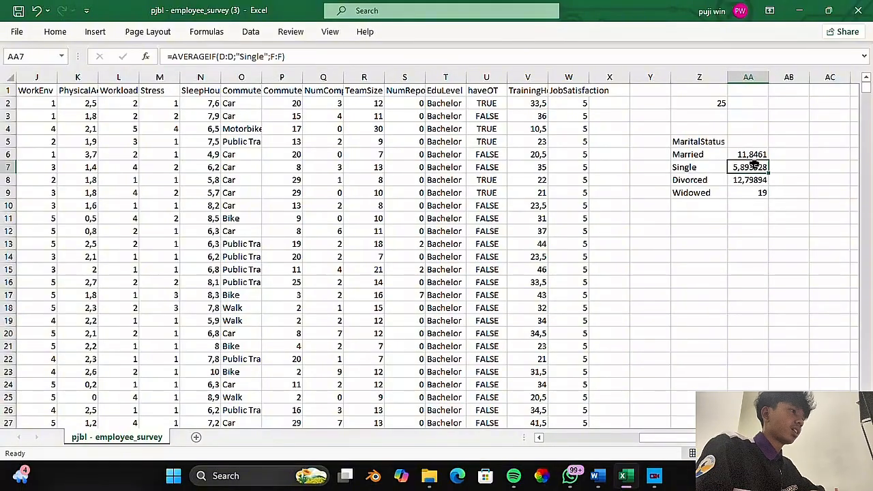
{"action": "left_click", "coordinate": [759, 155]}
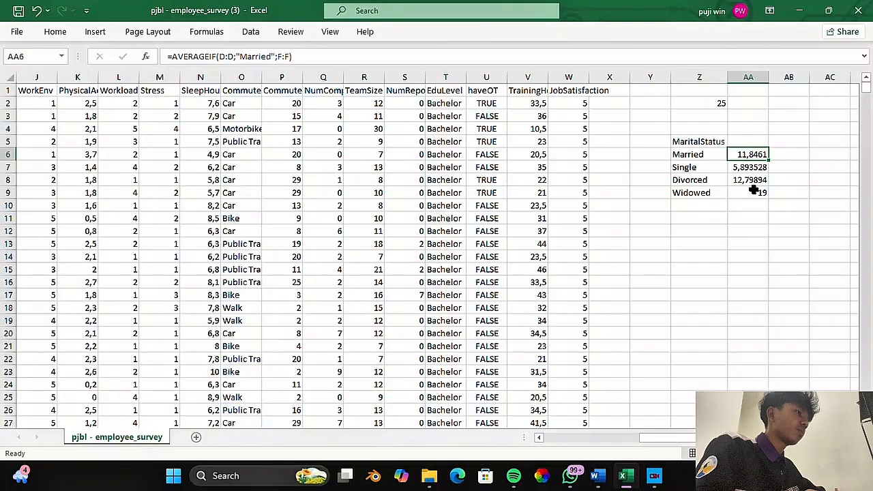
{"action": "scroll", "coordinate": [752, 193], "scroll_direction": "down", "scroll_amount": 1}
{"action": "scroll", "coordinate": [752, 192], "scroll_direction": "up", "scroll_amount": 1}
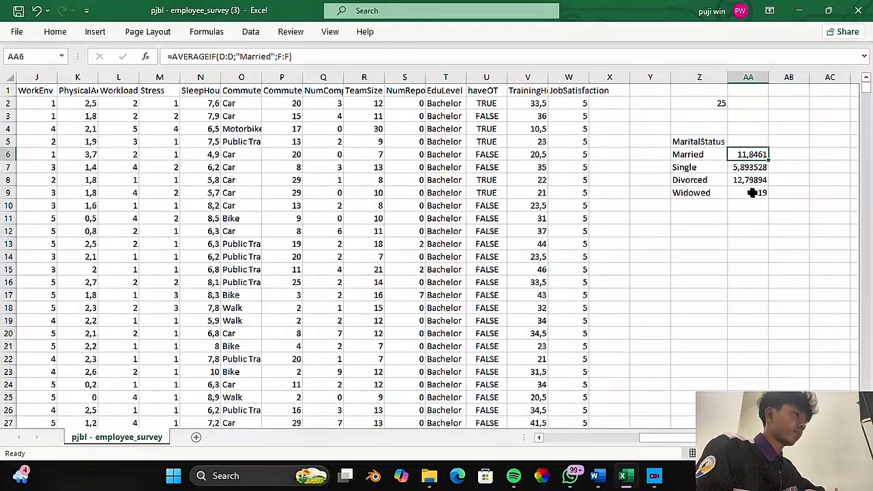
{"action": "left_click", "coordinate": [752, 192]}
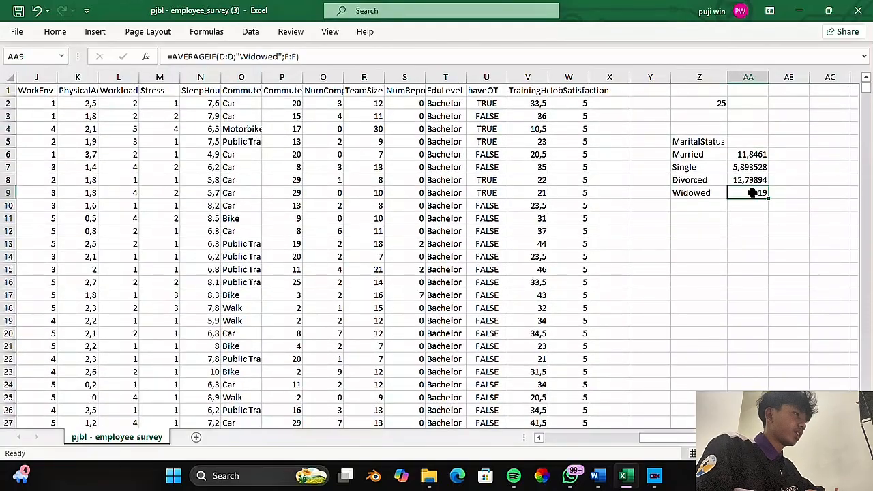
{"action": "left_click", "coordinate": [750, 168]}
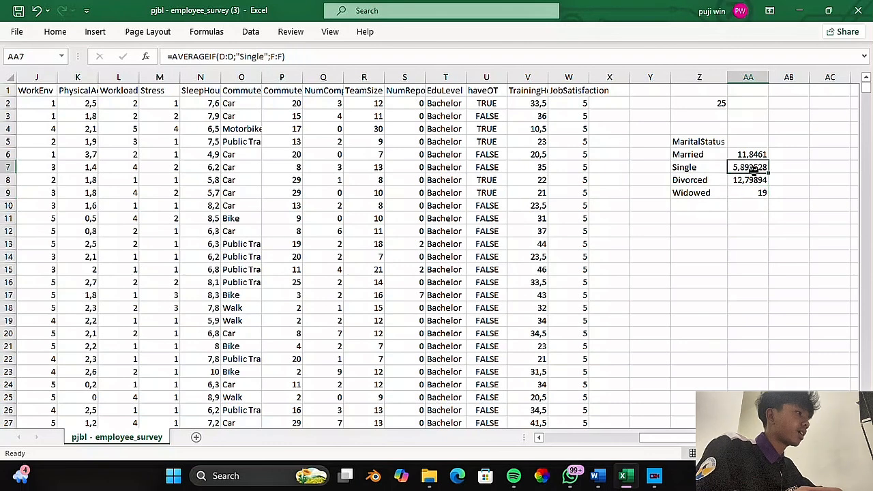
{"action": "left_click", "coordinate": [752, 192]}
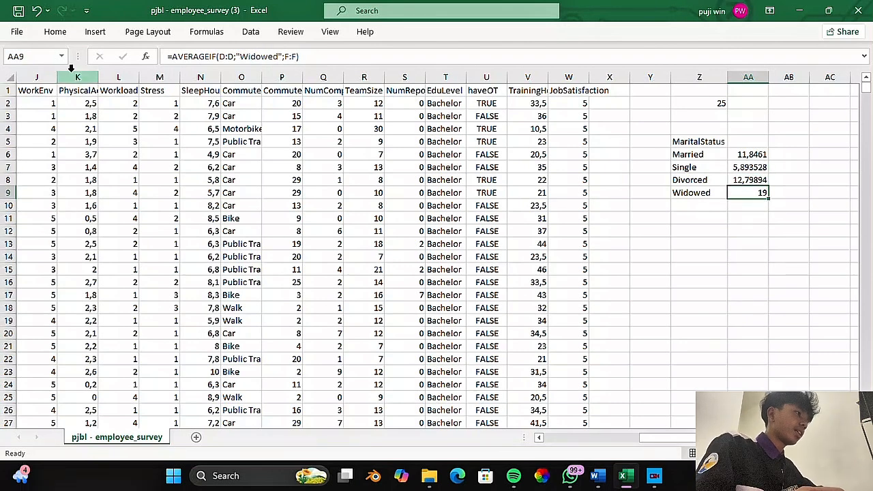
{"action": "left_click", "coordinate": [54, 32]}
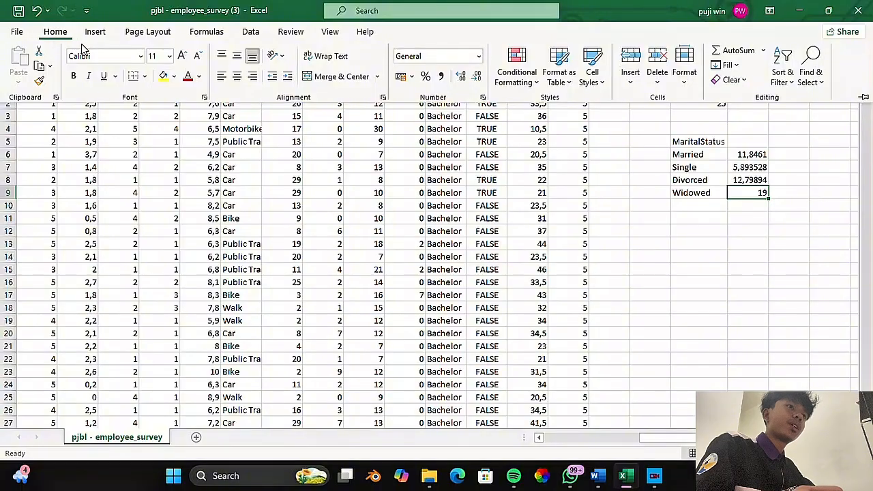
{"action": "left_click", "coordinate": [174, 76]}
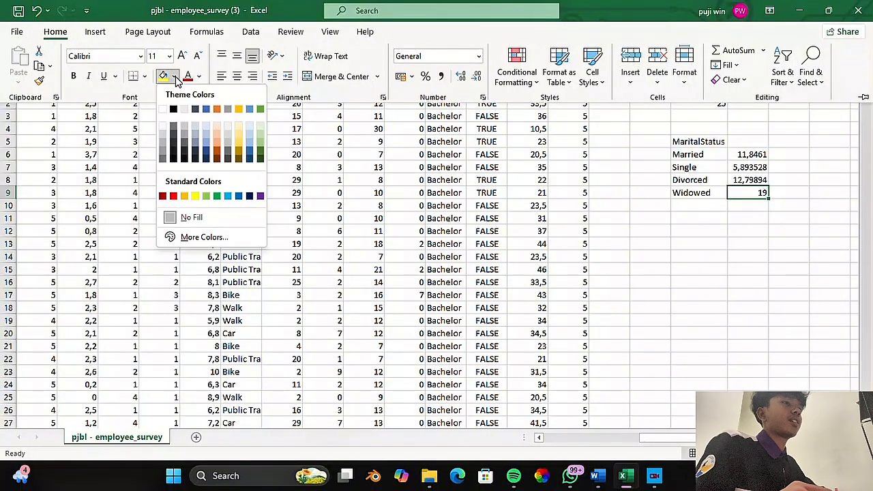
{"action": "left_click", "coordinate": [217, 196]}
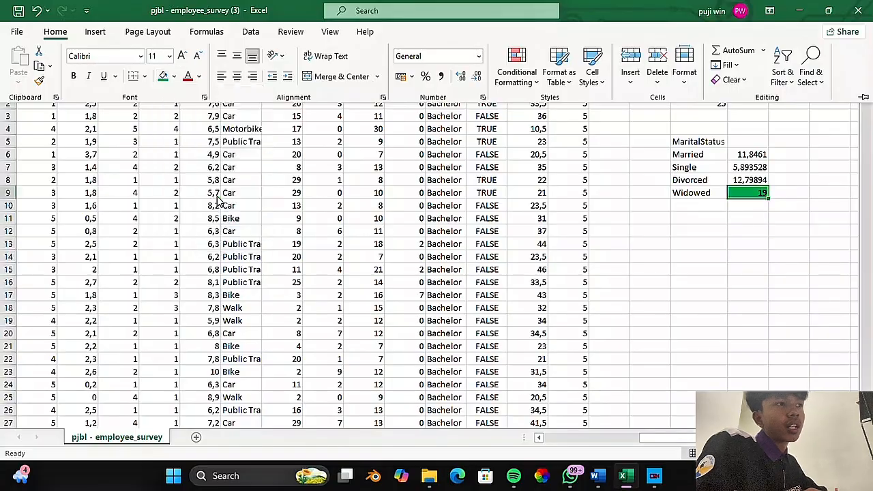
- Fill the Single average in AA7 with standard red and deselect the cell
{"action": "left_click", "coordinate": [732, 167]}
{"action": "left_click", "coordinate": [734, 168]}
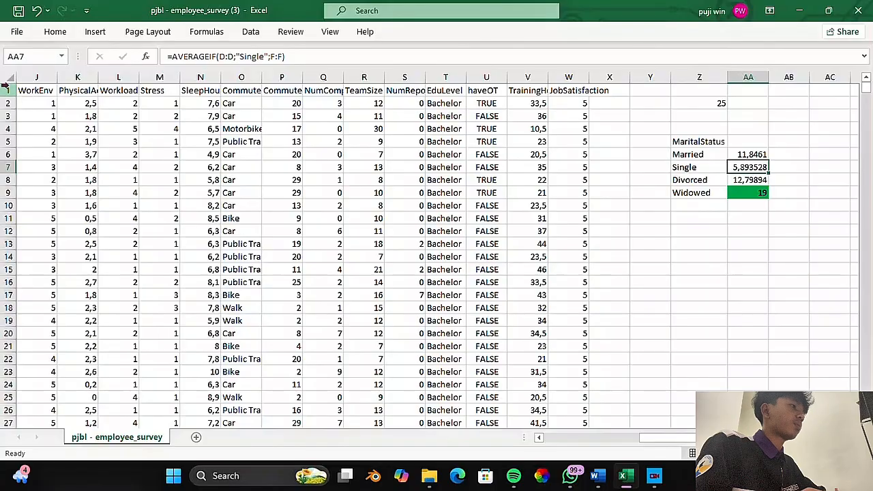
{"action": "left_click", "coordinate": [55, 31]}
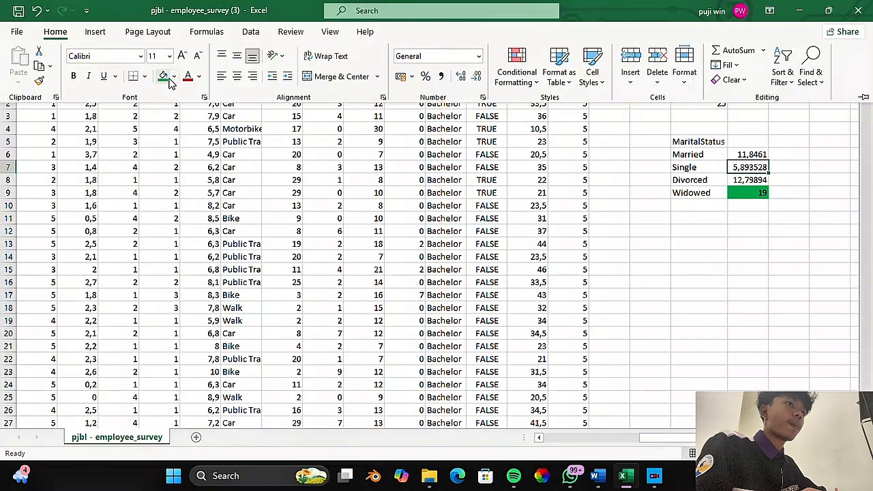
{"action": "left_click", "coordinate": [173, 77]}
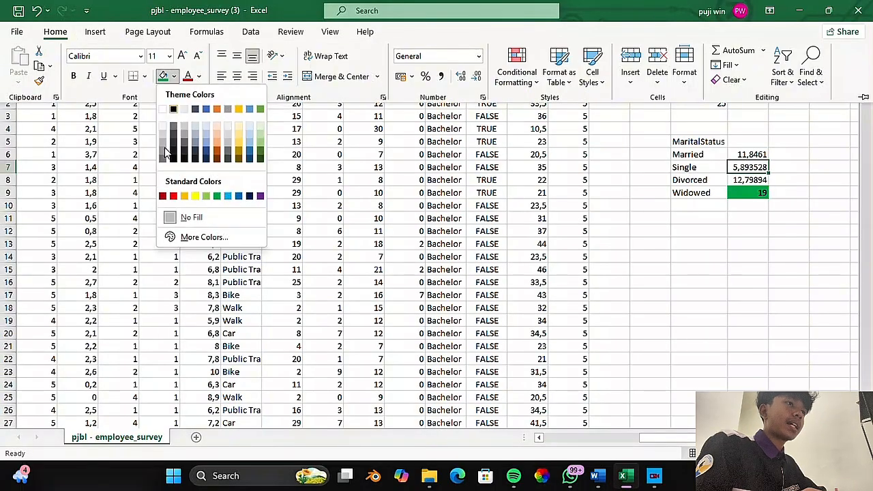
{"action": "left_click", "coordinate": [174, 197]}
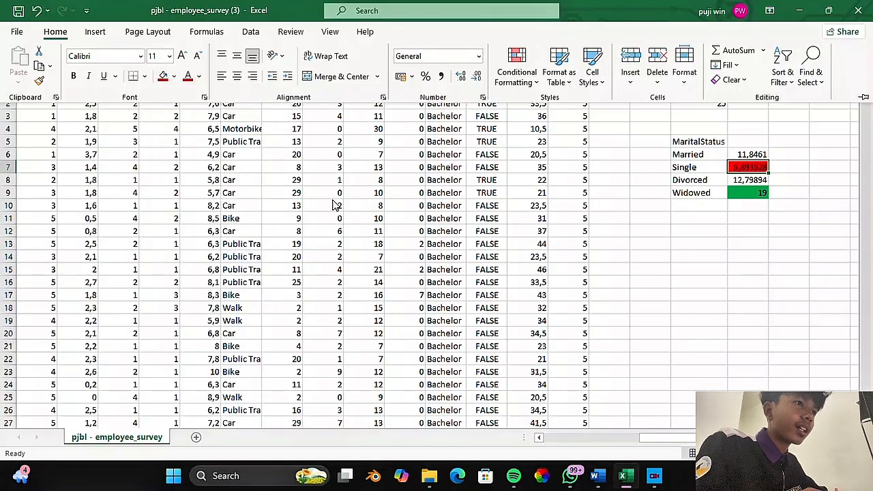
{"action": "left_click", "coordinate": [783, 216]}
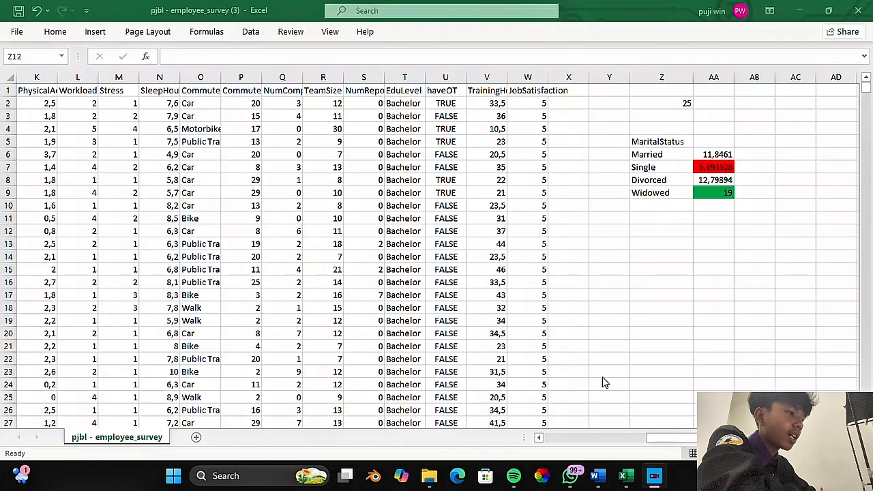
- Switch to the Word assignment document to read question c about Job Level, and return to the Excel workbook
{"action": "mouse_move", "coordinate": [600, 476]}
{"action": "left_click", "coordinate": [612, 429]}
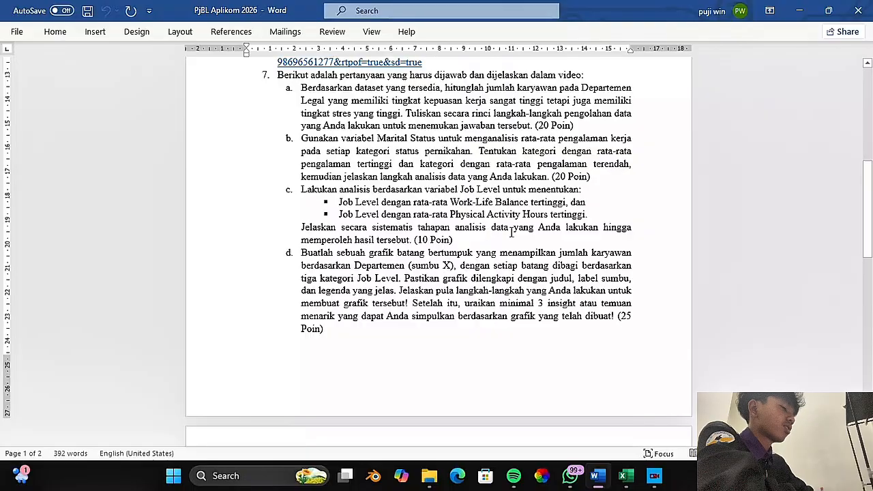
{"action": "left_click", "coordinate": [622, 481]}
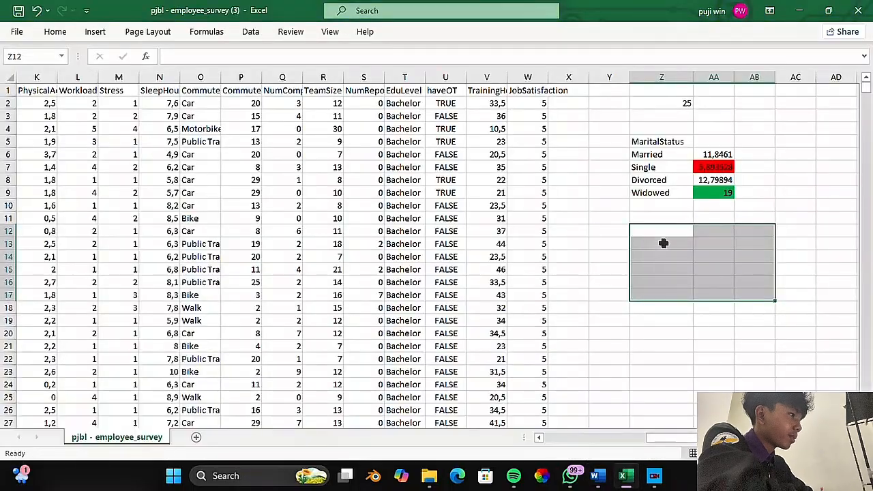
- Begin a UNIQUE formula in cell Z12
{"action": "left_click", "coordinate": [663, 231]}
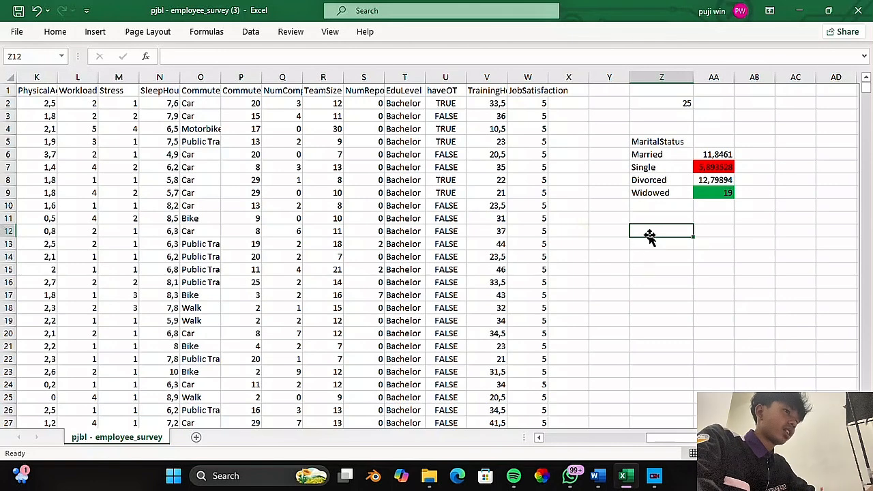
{"action": "type", "text": "="}
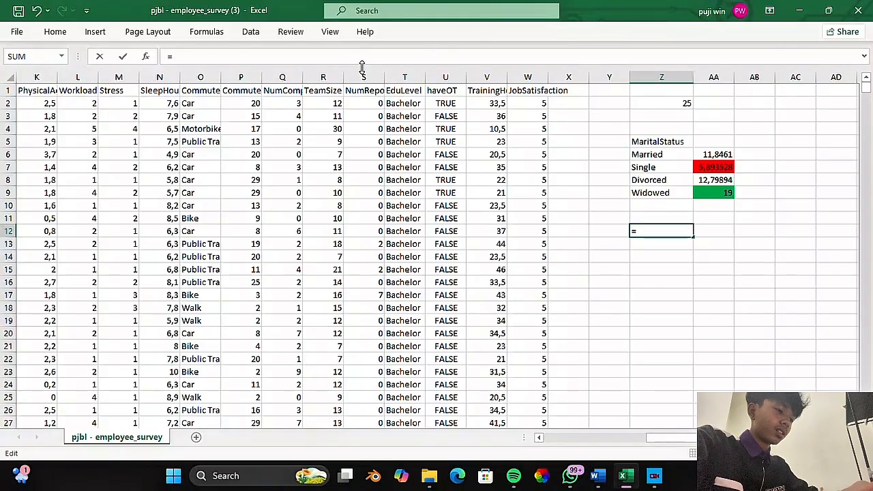
{"action": "type", "text": "uni"}
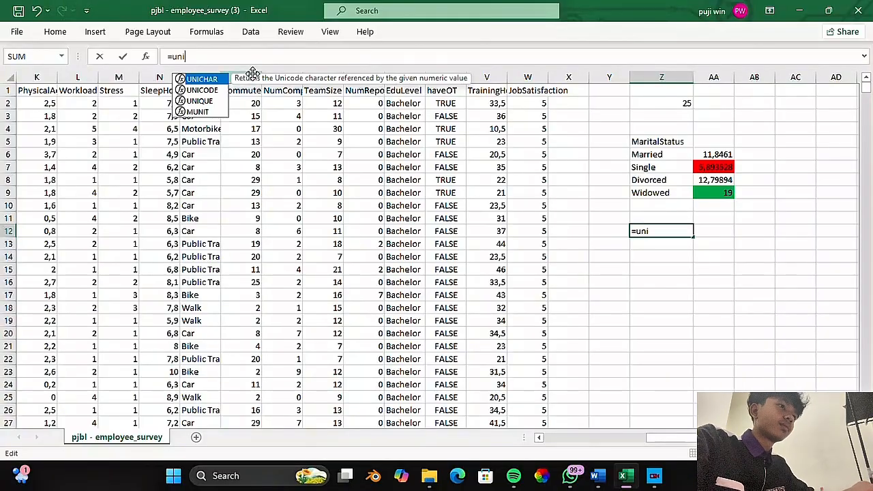
{"action": "double_click", "coordinate": [200, 101]}
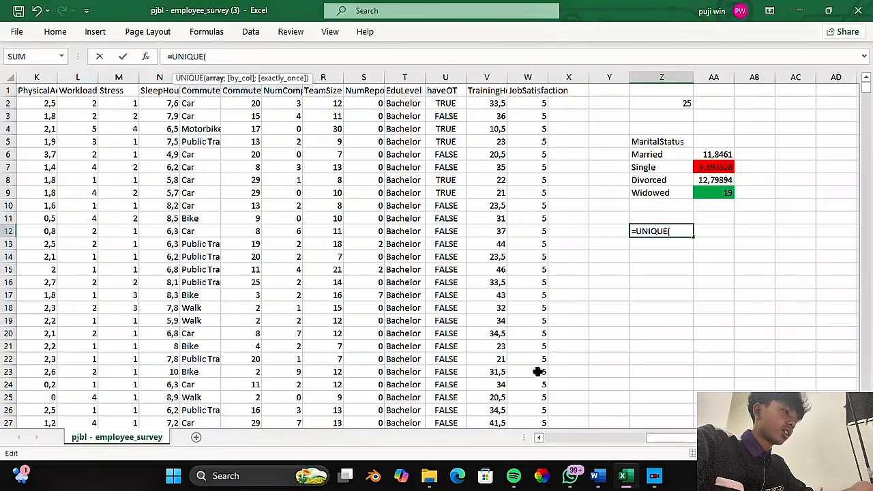
- Use the JobLevel range E1:E3026 as the UNIQUE array, complete the formula, and select Z12 to review the list
{"action": "left_click", "coordinate": [538, 438]}
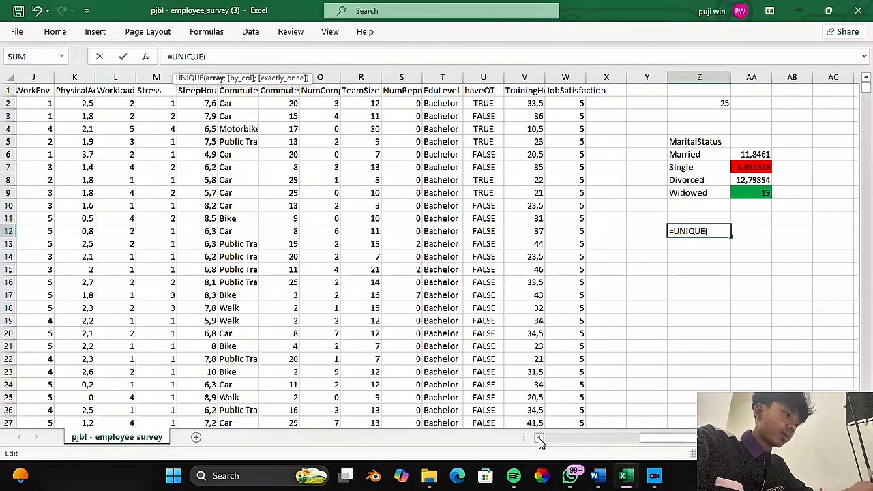
{"action": "left_click", "coordinate": [538, 439]}
{"action": "left_click", "coordinate": [538, 438]}
{"action": "left_click", "coordinate": [538, 438]}
{"action": "left_click", "coordinate": [538, 438]}
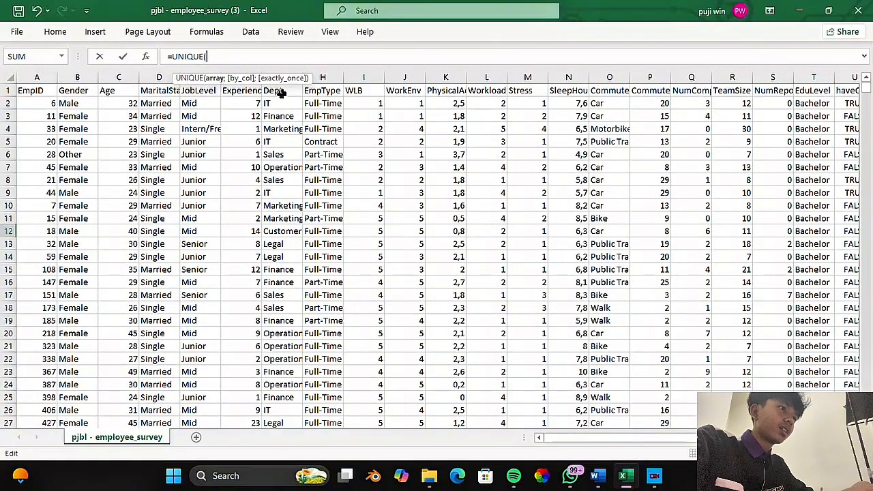
{"action": "left_click_drag", "start_coordinate": [305, 78], "coordinate": [443, 42]}
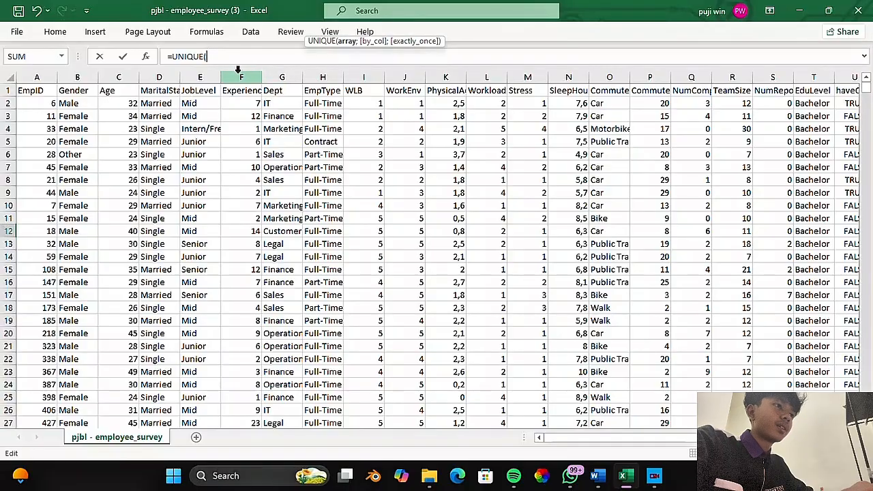
{"action": "left_click", "coordinate": [207, 92]}
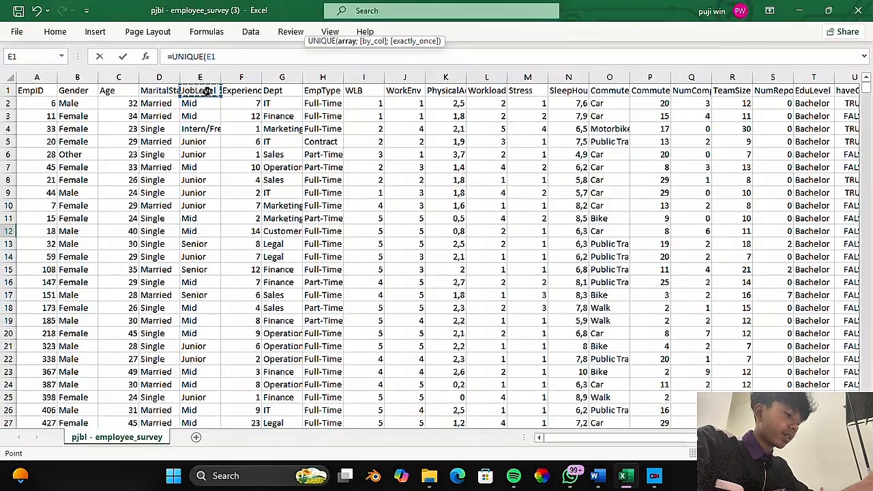
{"action": "key", "text": "ctrl+shift+Down"}
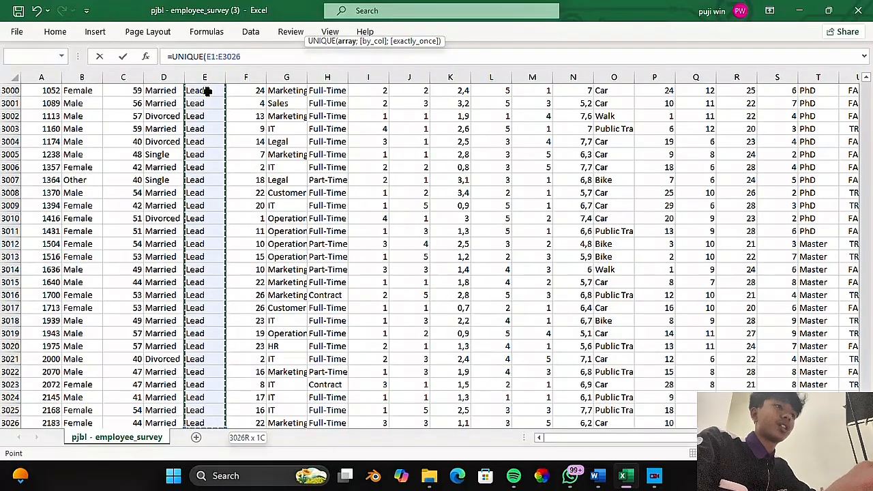
{"action": "key", "text": "Return"}
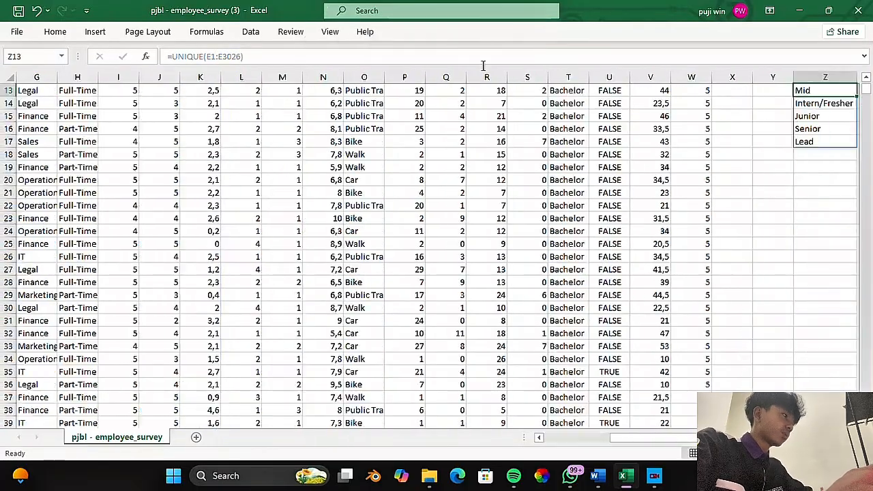
{"action": "scroll", "coordinate": [640, 277], "scroll_direction": "right", "scroll_amount": 5}
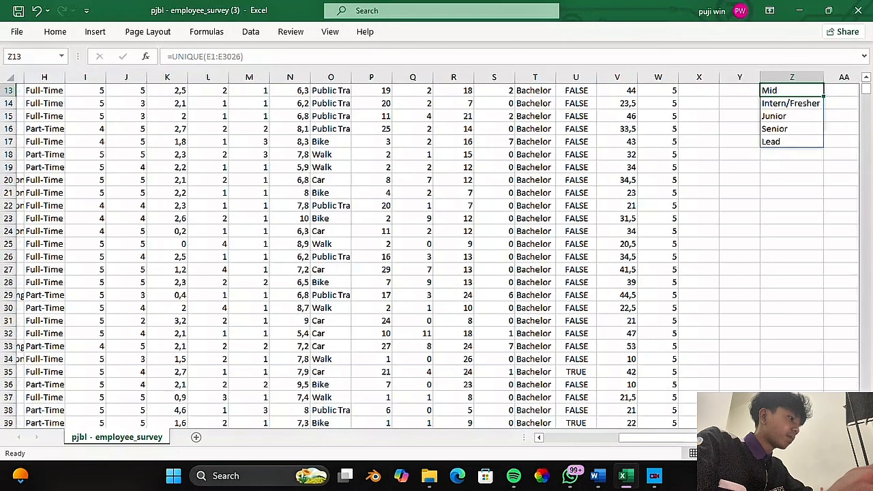
{"action": "scroll", "coordinate": [640, 277], "scroll_direction": "up", "scroll_amount": 4}
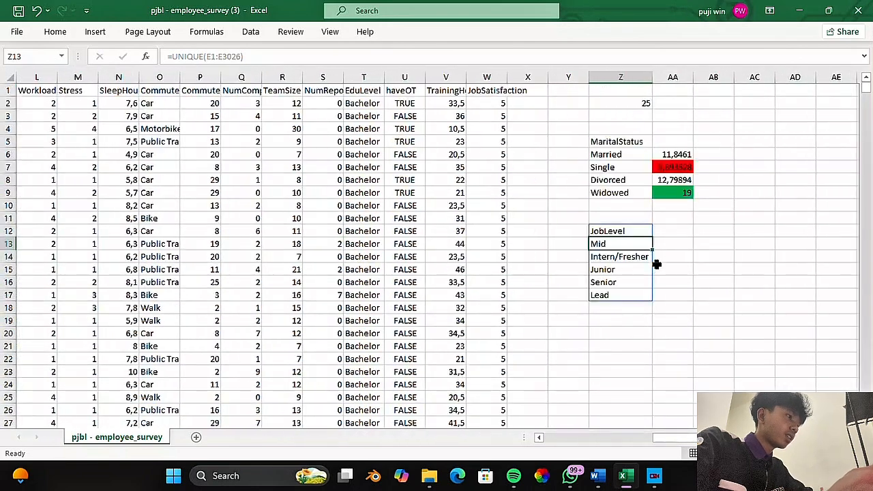
{"action": "left_click", "coordinate": [662, 231]}
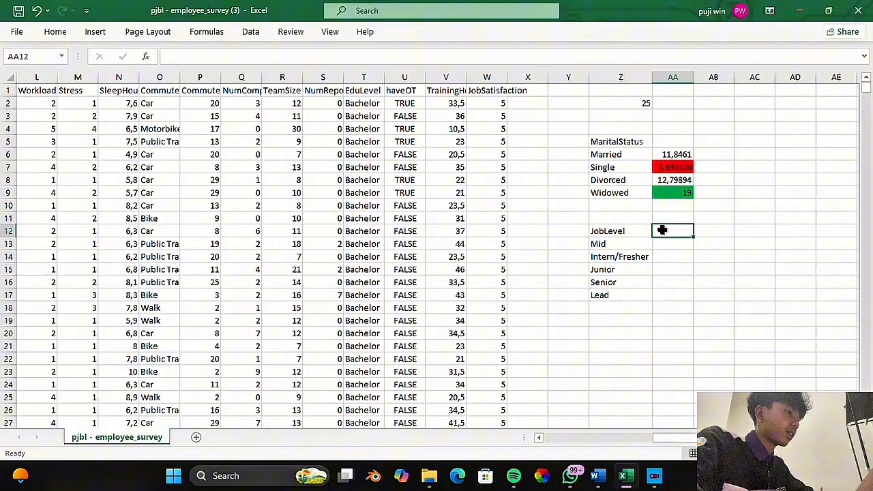
{"action": "left_click", "coordinate": [622, 232]}
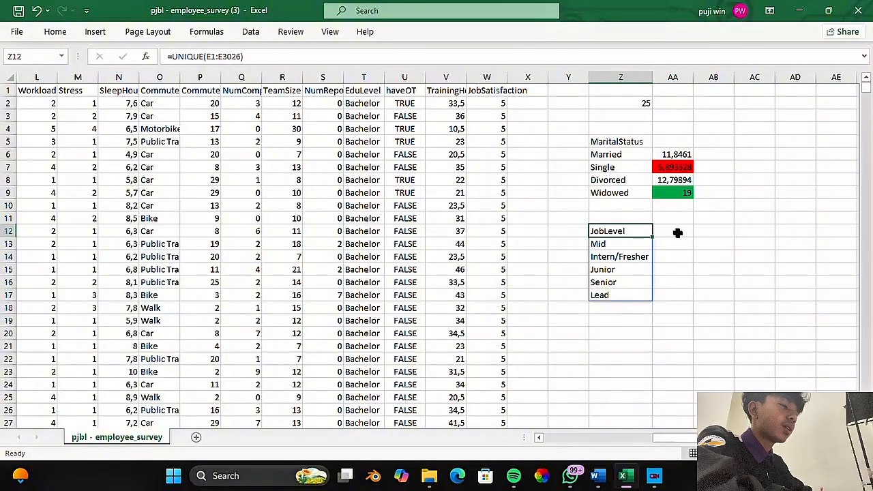
- Enter the column headers WLB in AA12 and PAH in AB12 beside the JobLevel list
{"action": "left_click", "coordinate": [677, 232]}
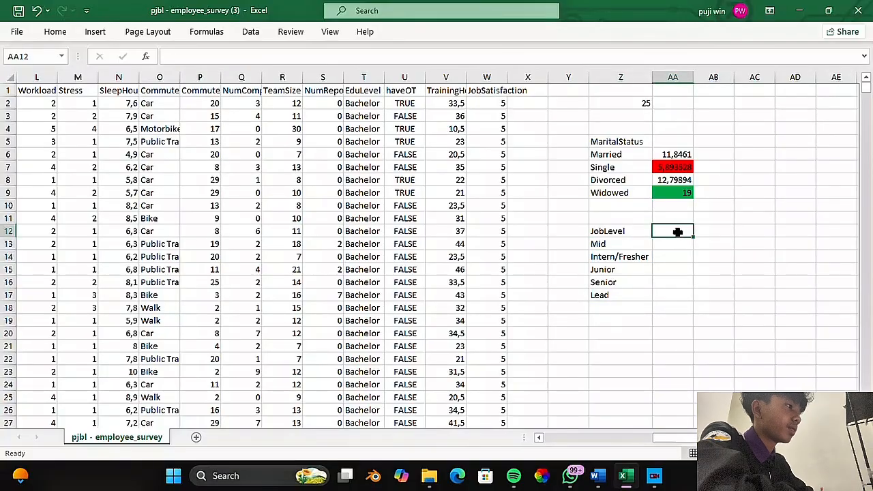
{"action": "left_click", "coordinate": [697, 231]}
{"action": "left_click", "coordinate": [672, 233]}
{"action": "left_click", "coordinate": [703, 231]}
{"action": "left_click", "coordinate": [666, 230]}
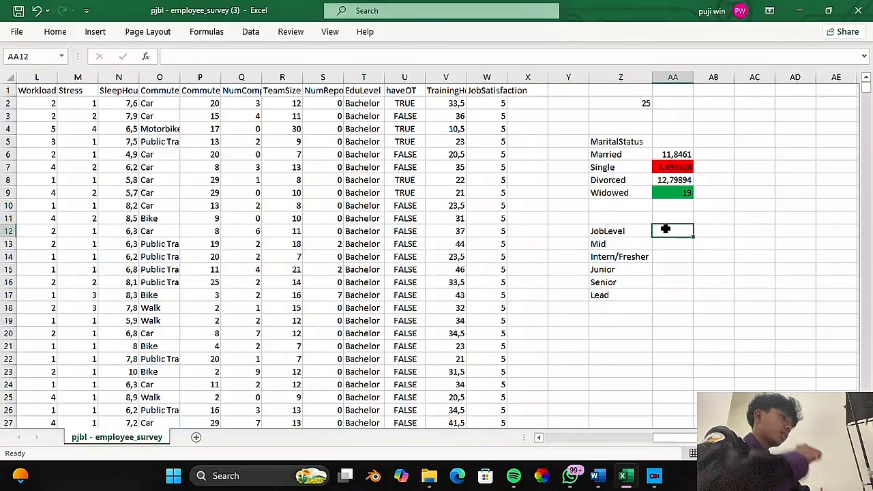
{"action": "type", "text": "WLB"}
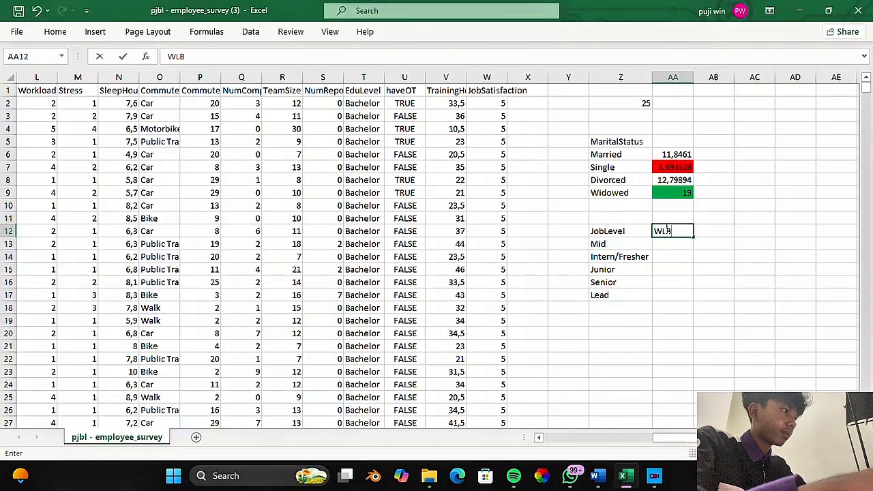
{"action": "left_click", "coordinate": [714, 230]}
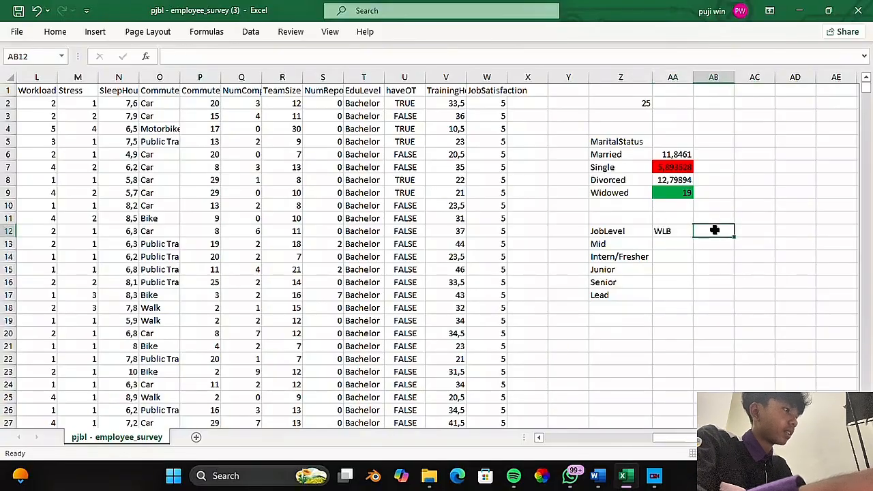
{"action": "type", "text": "PAH"}
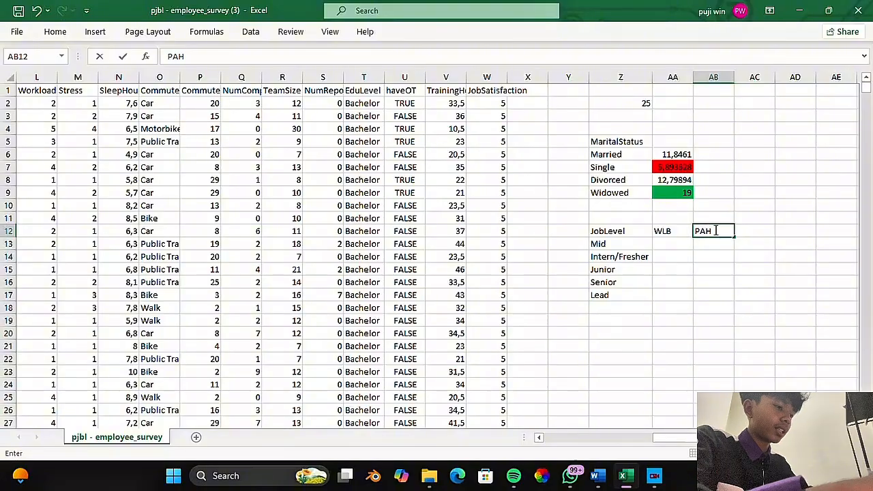
- Begin an AVERAGEIF formula in AA13 for the Mid job level's WLB average
{"action": "left_click", "coordinate": [664, 242]}
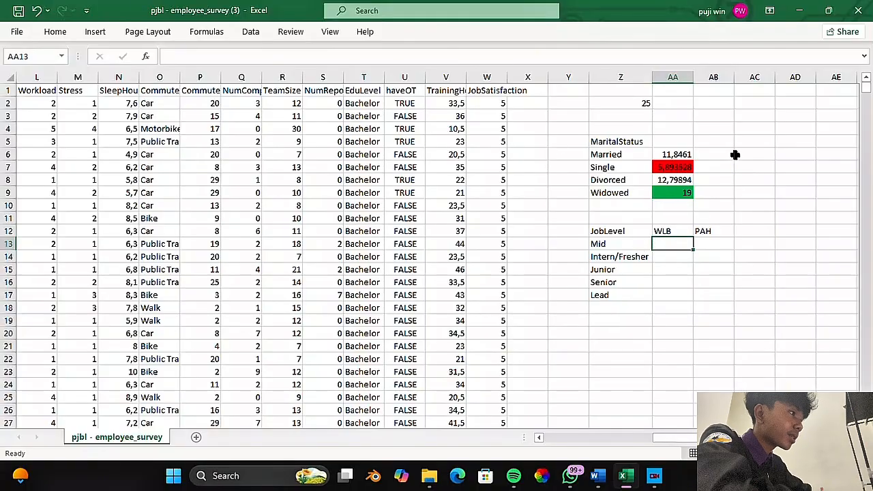
{"action": "left_click", "coordinate": [235, 57]}
{"action": "type", "text": "="}
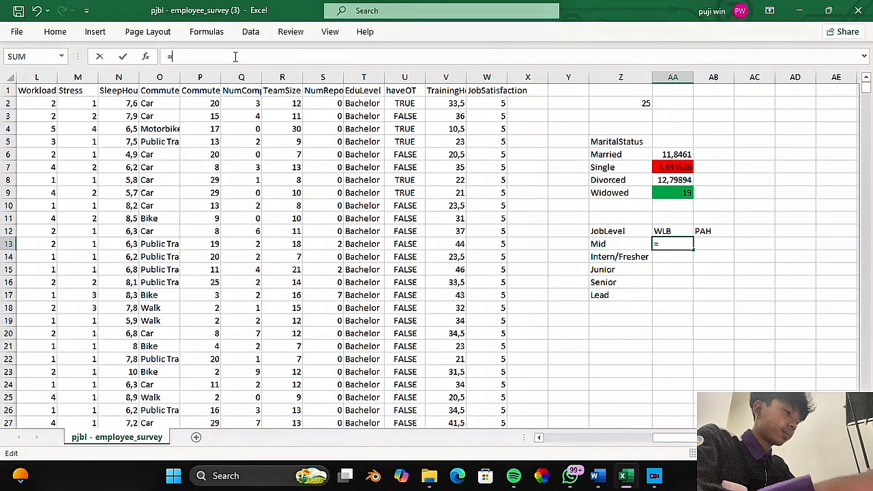
{"action": "type", "text": "AE"}
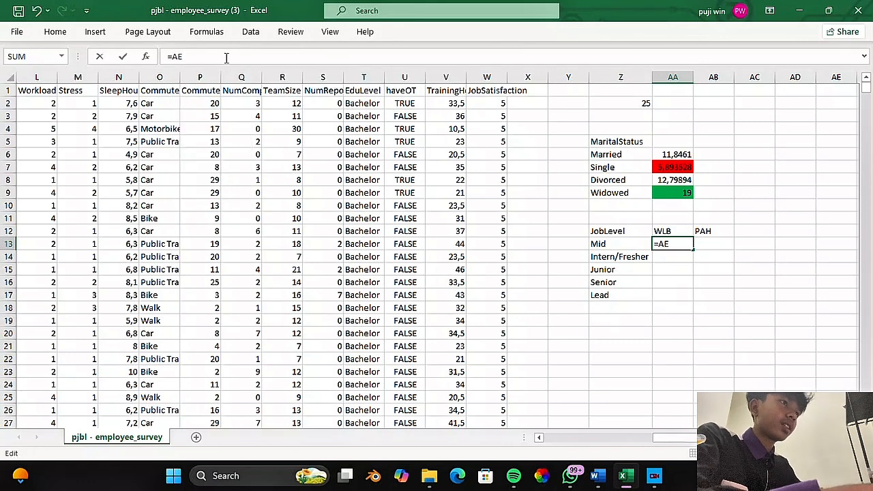
{"action": "key", "text": "BackSpace"}
{"action": "type", "text": "V"}
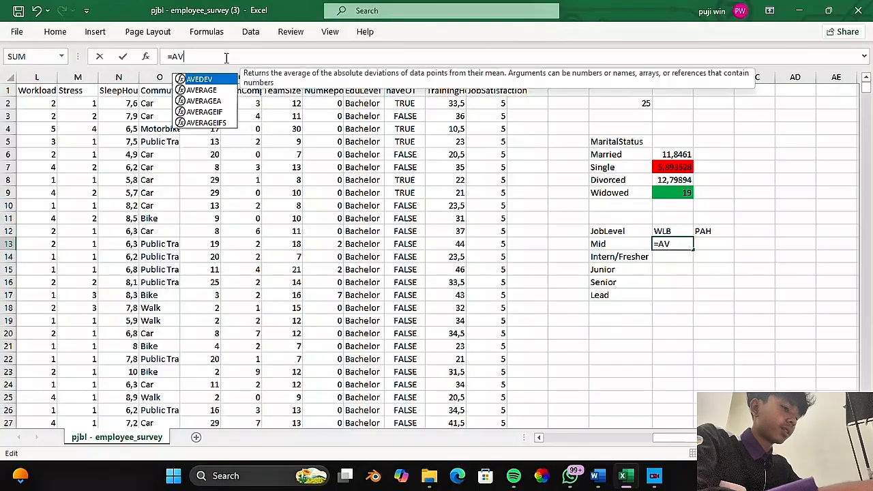
{"action": "left_click", "coordinate": [205, 111]}
{"action": "key", "text": "Tab"}
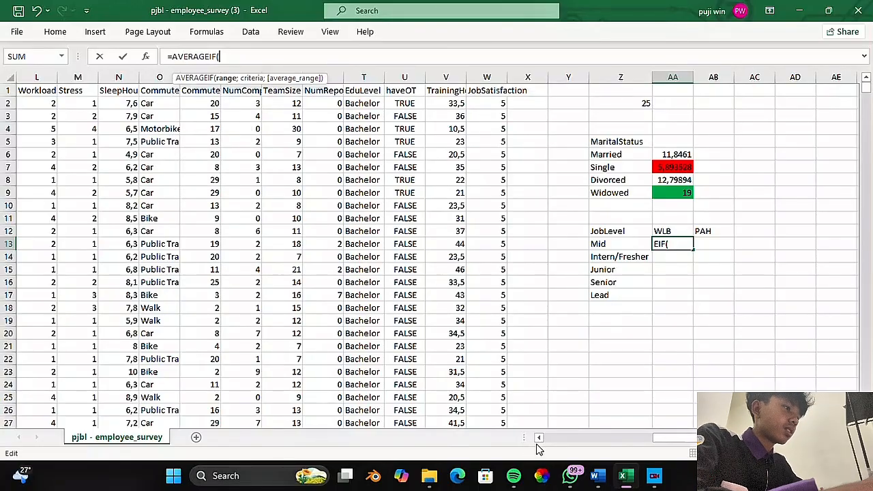
- Complete the AVERAGEIF with column E as range, "Mid" as criteria and WLB column I as average range
{"action": "left_click_drag", "start_coordinate": [672, 438], "coordinate": [545, 438]}
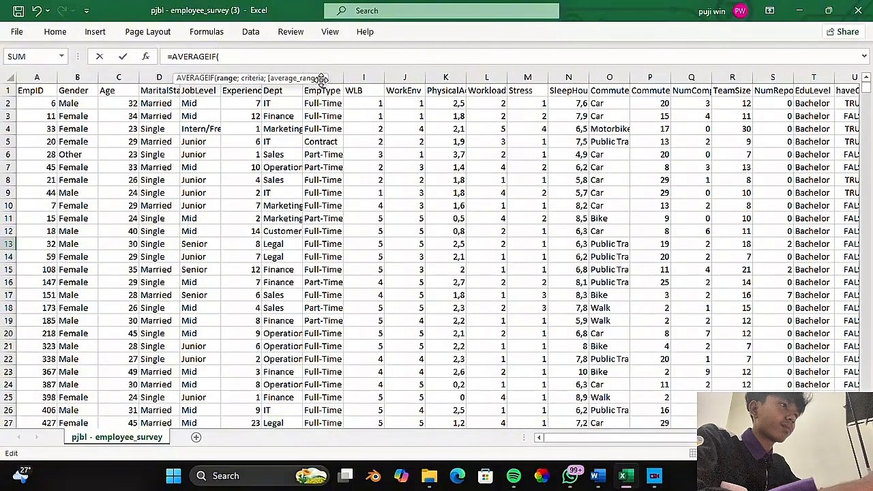
{"action": "left_click_drag", "start_coordinate": [320, 79], "coordinate": [361, 65]}
{"action": "left_click", "coordinate": [199, 77]}
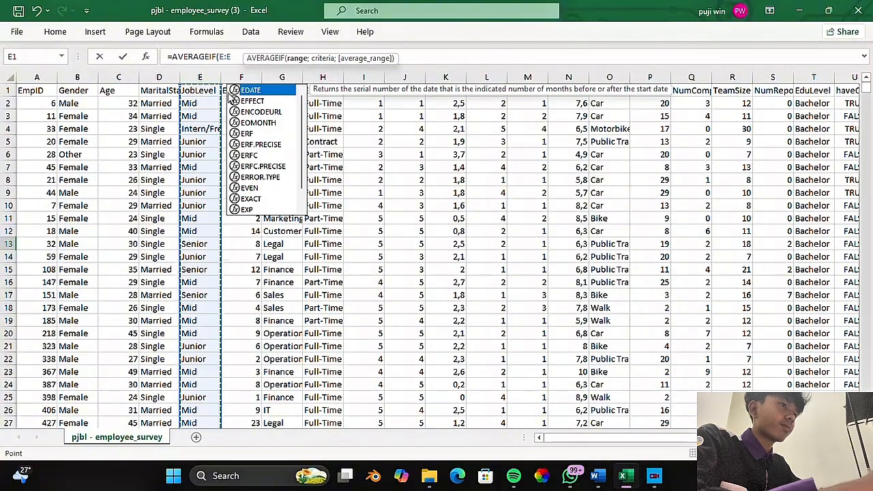
{"action": "type", "text": ";\"M"}
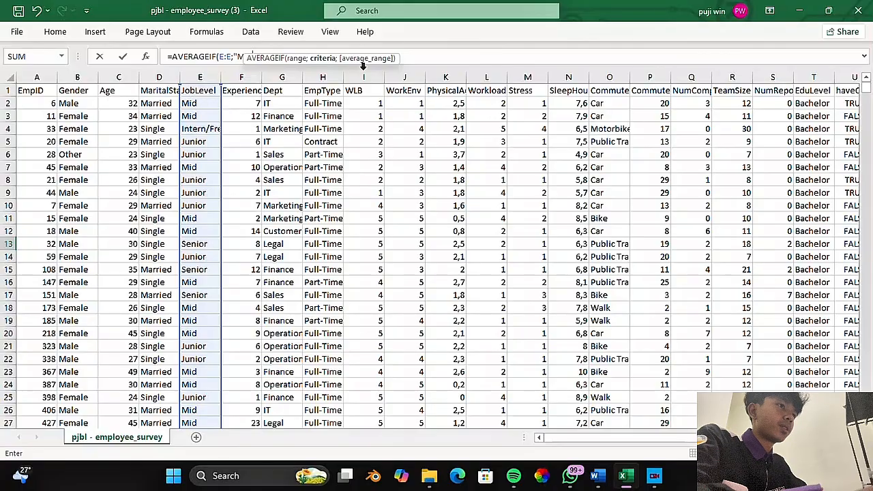
{"action": "type", "text": "id"}
{"action": "left_click_drag", "start_coordinate": [399, 59], "coordinate": [539, 29]}
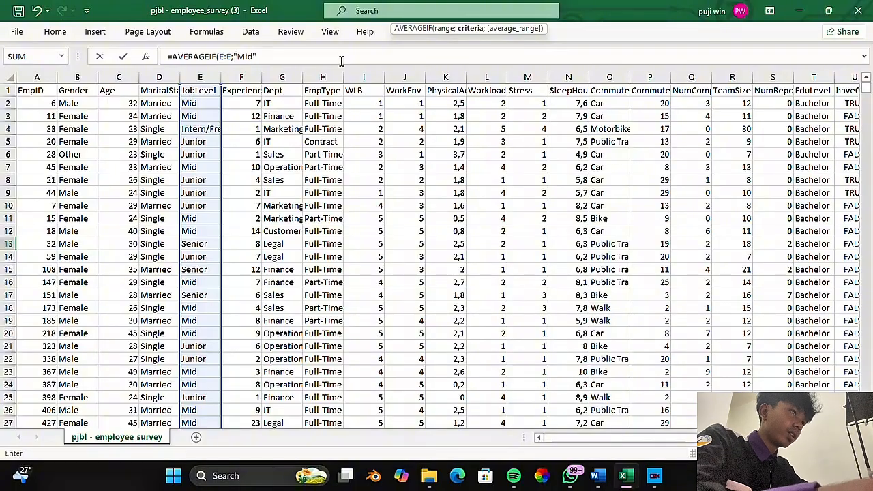
{"action": "type", "text": "\";"}
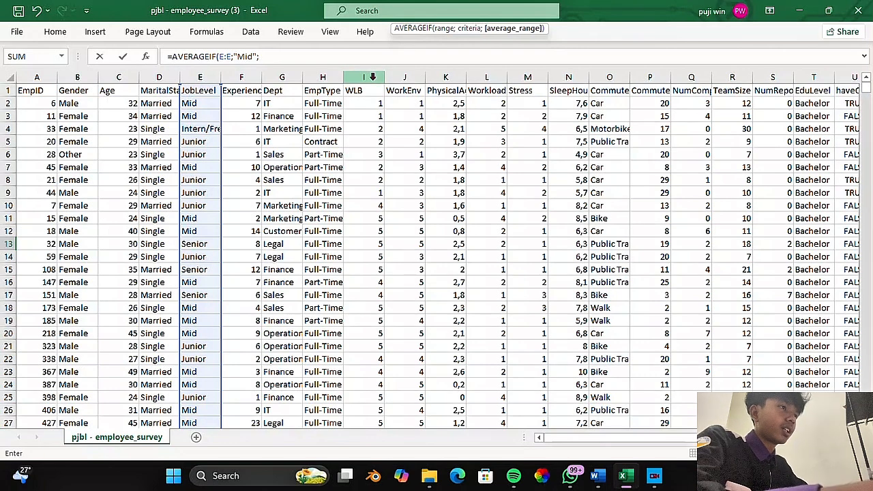
{"action": "left_click", "coordinate": [372, 77]}
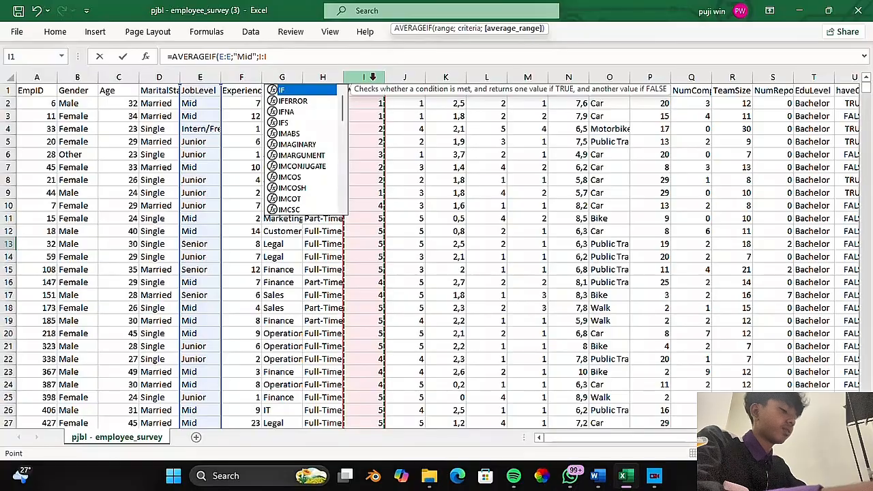
{"action": "key", "text": "Return"}
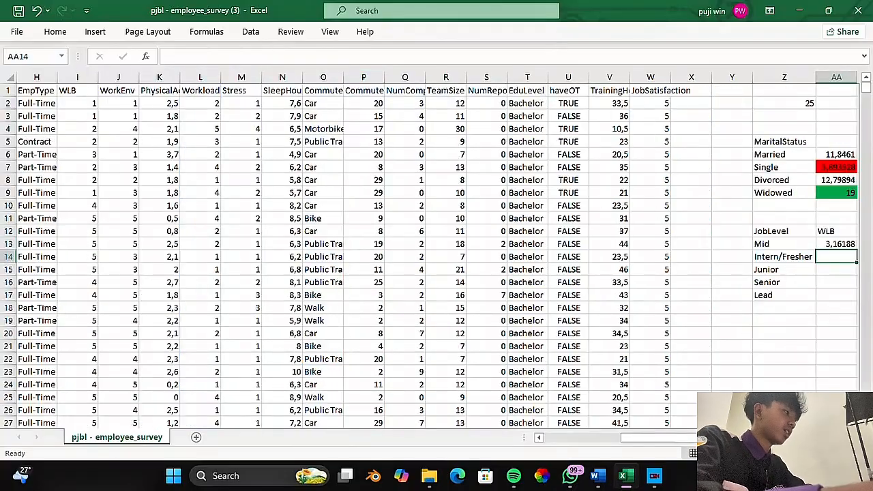
- Fill the AVERAGEIF formula from AA13 down to AA17 for the remaining job levels
{"action": "scroll", "coordinate": [437, 252], "scroll_direction": "right", "scroll_amount": 2}
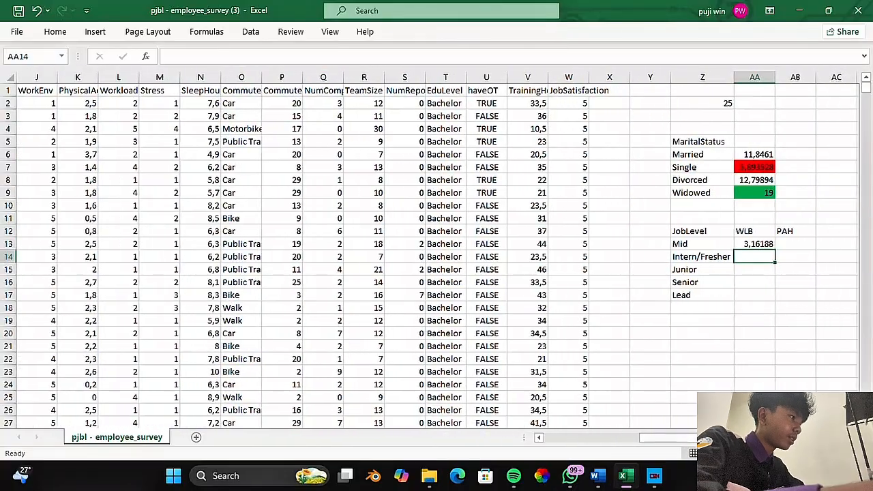
{"action": "left_click", "coordinate": [757, 244]}
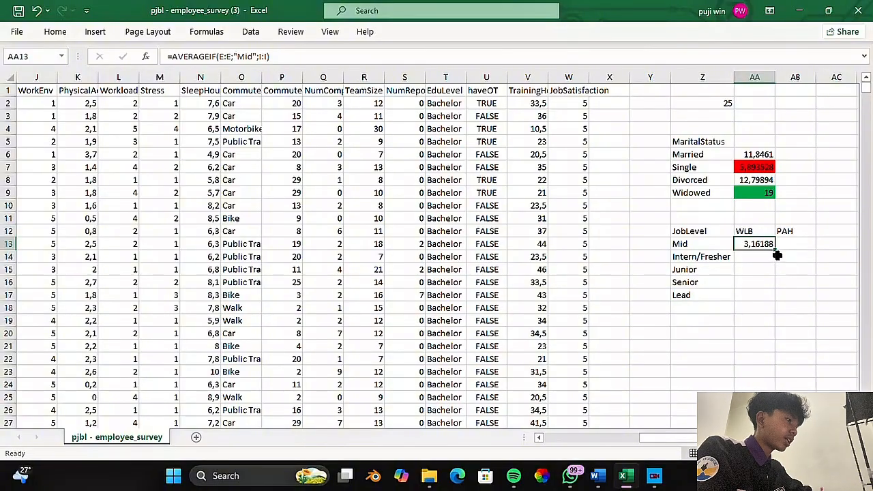
{"action": "left_click_drag", "start_coordinate": [773, 249], "coordinate": [784, 300]}
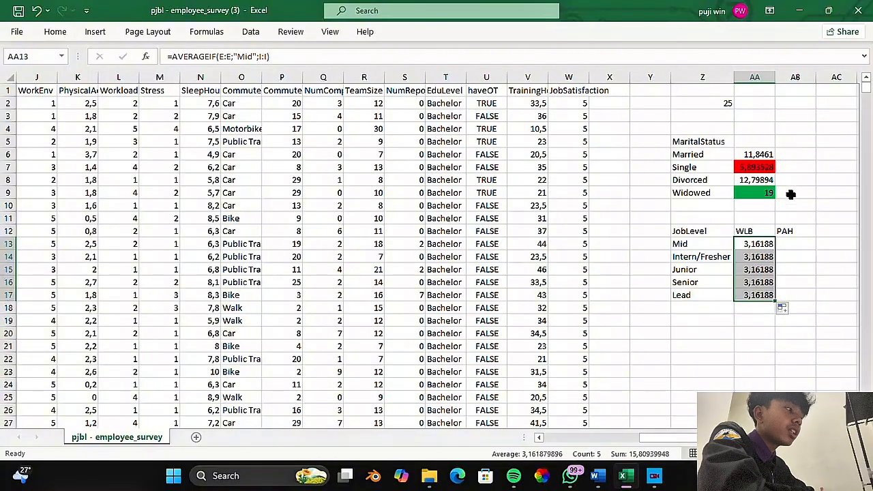
- Change the AVERAGEIF criteria in AA14 to "Intern/Fresher"
{"action": "left_click", "coordinate": [757, 256]}
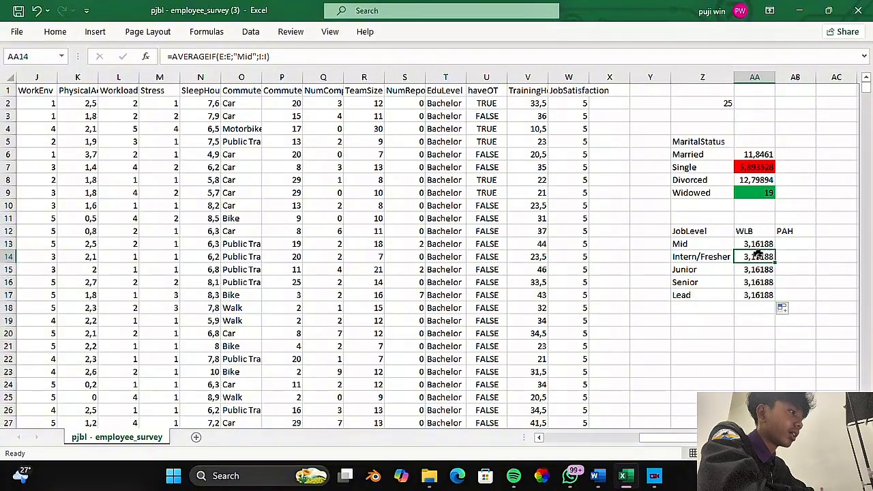
{"action": "left_click", "coordinate": [253, 57]}
{"action": "key", "text": "BackSpace"}
{"action": "key", "text": "BackSpace"}
{"action": "key", "text": "BackSpace"}
{"action": "type", "text": "Intern/Fresher"}
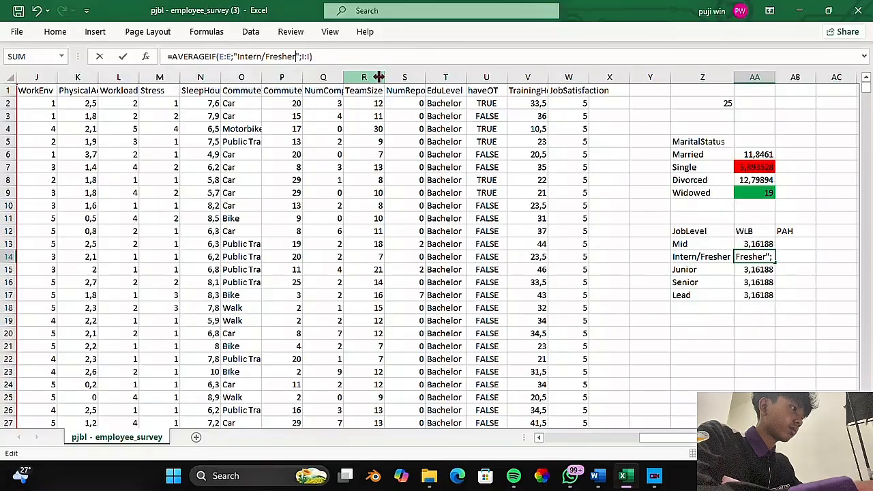
{"action": "key", "text": "Return"}
- Change the AVERAGEIF criteria in AA15 to "Junior"
{"action": "left_click", "coordinate": [250, 57]}
{"action": "key", "text": "BackSpace"}
{"action": "key", "text": "BackSpace"}
{"action": "key", "text": "BackSpace"}
{"action": "type", "text": "Junior"}
{"action": "key", "text": "ctrl+Return"}
- Change the AVERAGEIF criteria in AA16 to "Senior"
{"action": "key", "text": "Down"}
{"action": "left_click", "coordinate": [259, 57]}
{"action": "key", "text": "BackSpace"}
{"action": "key", "text": "BackSpace"}
{"action": "key", "text": "BackSpace"}
{"action": "type", "text": "Senio\";I:I"}
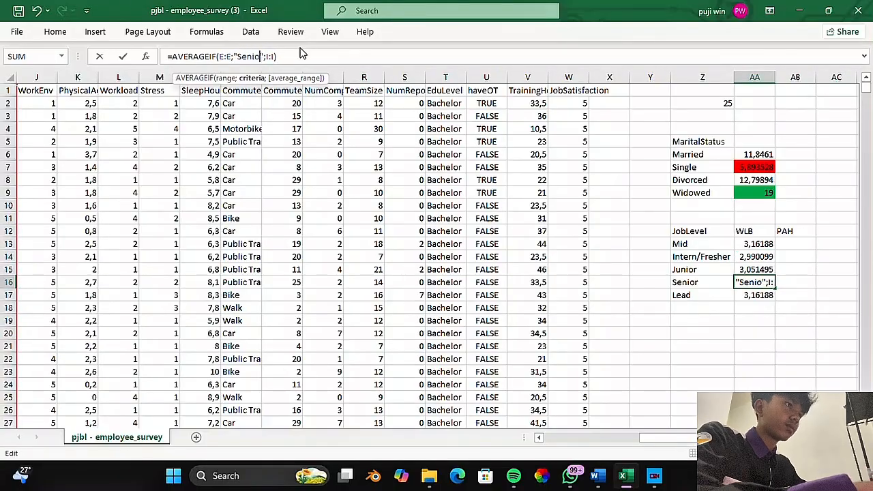
{"action": "type", "text": "r"}
{"action": "key", "text": "Return"}
- Change the AVERAGEIF criteria in AA17 to "Lead"
{"action": "left_click", "coordinate": [251, 57]}
{"action": "key", "text": "BackSpace"}
{"action": "key", "text": "BackSpace"}
{"action": "key", "text": "BackSpace"}
{"action": "type", "text": "Lead\";I:I)"}
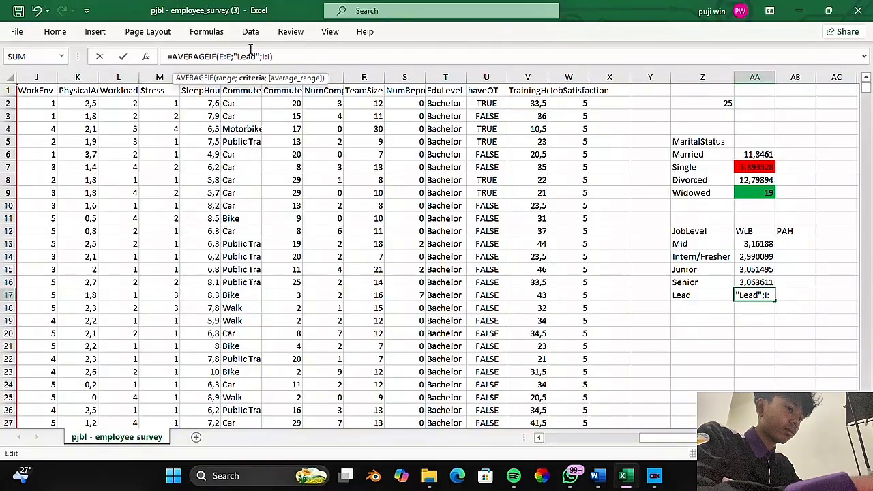
{"action": "key", "text": "Return"}
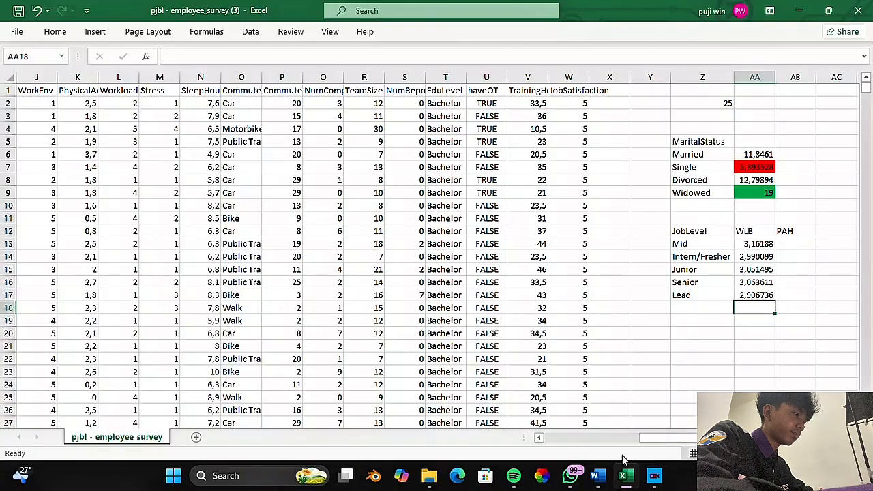
- Check question c in the Word assignment, return to Excel, and fill the Mid WLB average in AA13 with standard green
{"action": "left_click", "coordinate": [597, 475]}
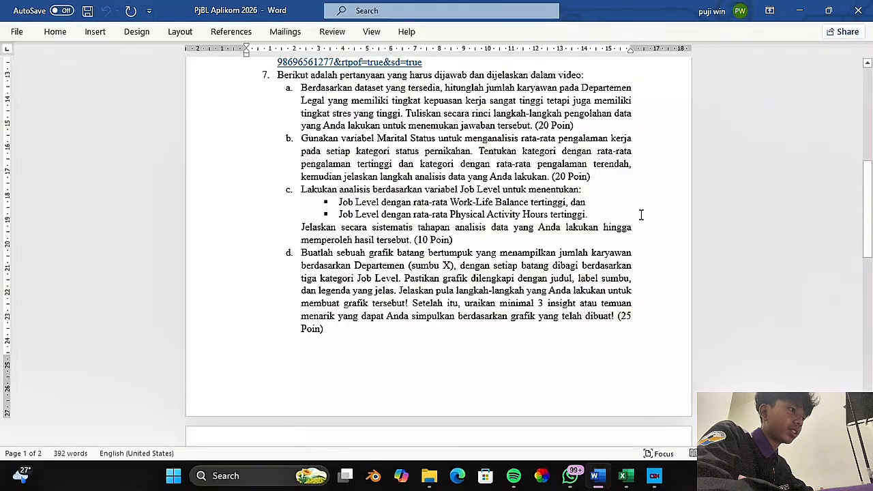
{"action": "left_click", "coordinate": [622, 475]}
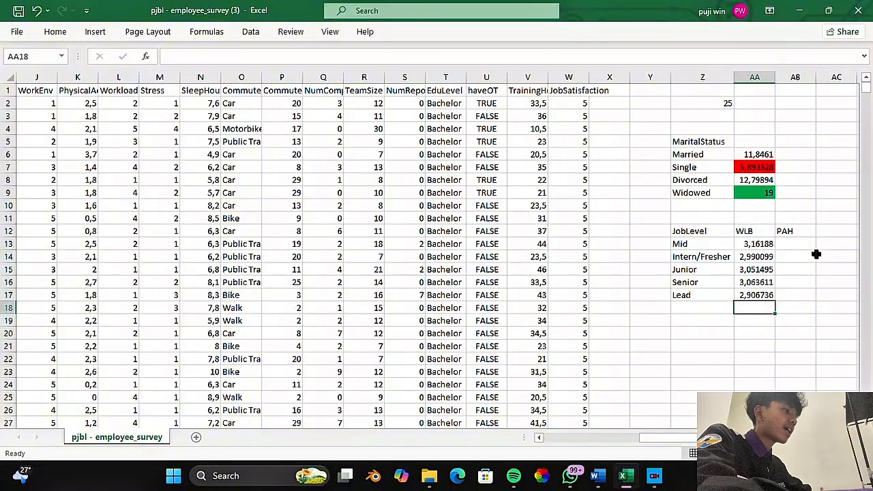
{"action": "left_click", "coordinate": [753, 244]}
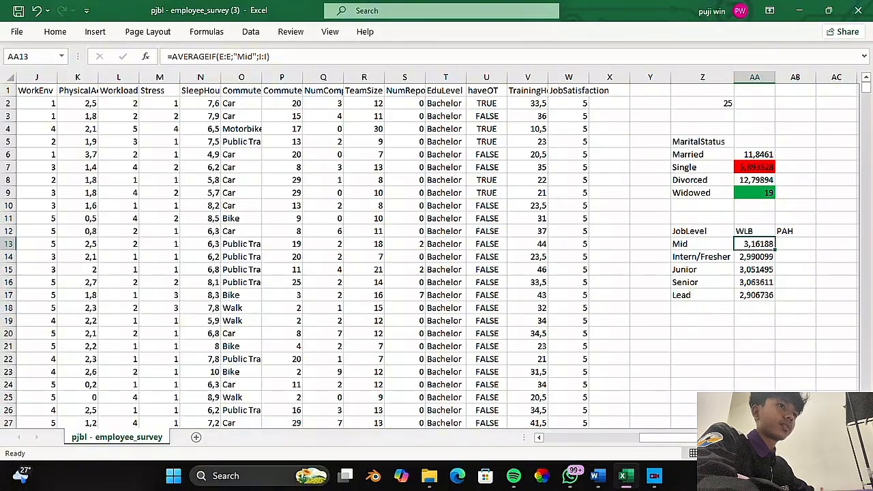
{"action": "left_click", "coordinate": [55, 31]}
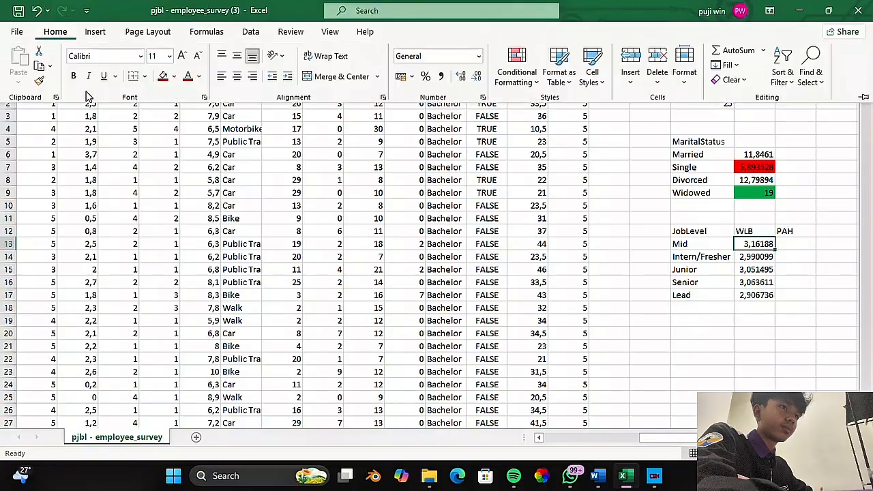
{"action": "left_click", "coordinate": [174, 75]}
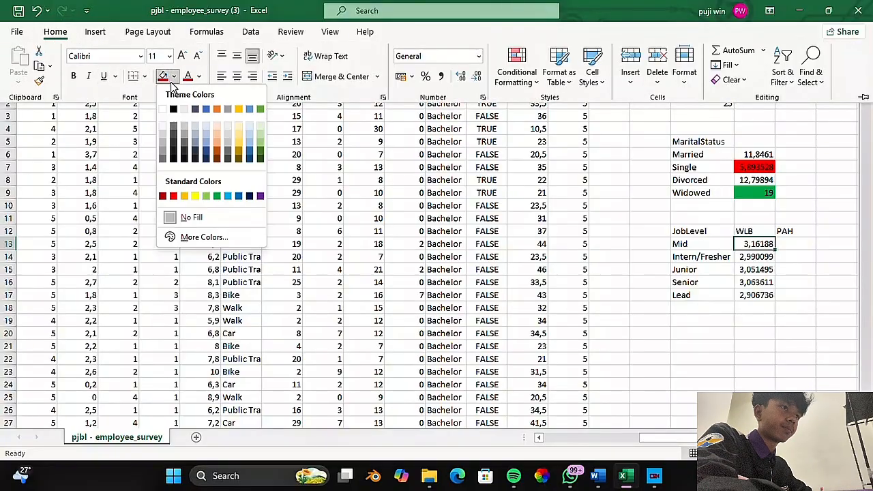
{"action": "left_click", "coordinate": [217, 196]}
{"action": "left_click", "coordinate": [804, 244]}
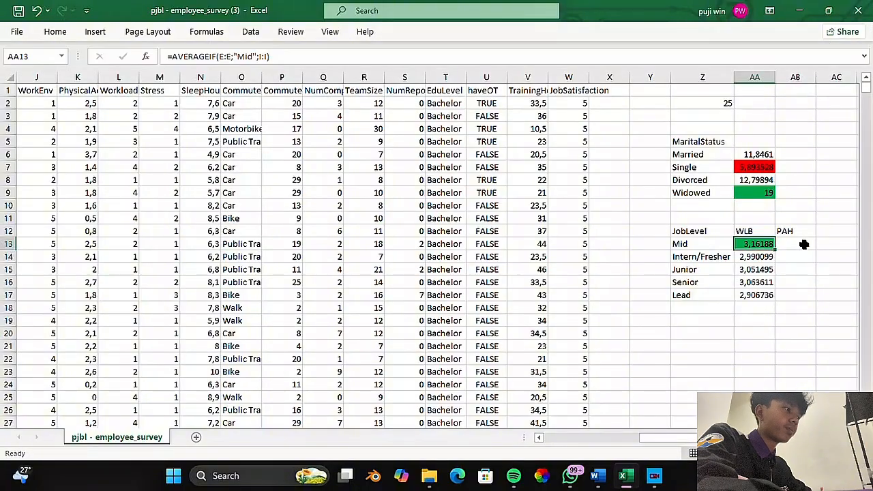
- Begin an AVERAGEIF formula in AB13 for the Mid job level's PAH average, using the JobLevel column E:E as the range
{"action": "left_click", "coordinate": [804, 245]}
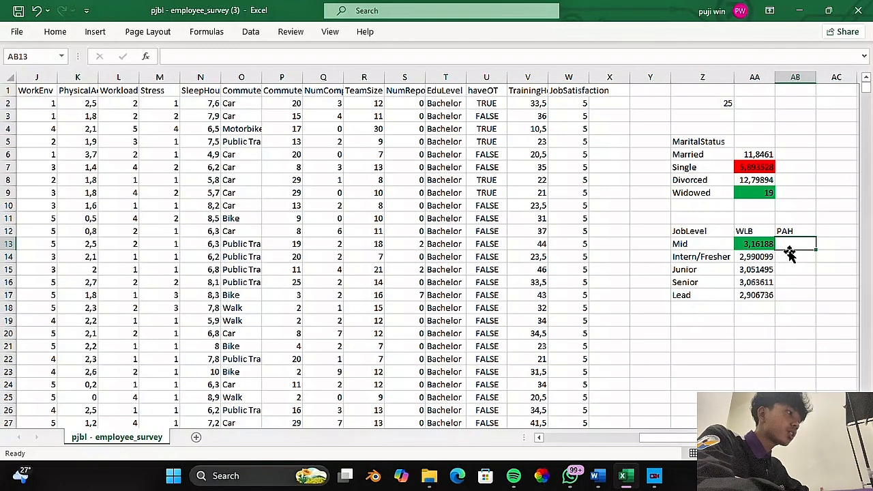
{"action": "left_click", "coordinate": [755, 232]}
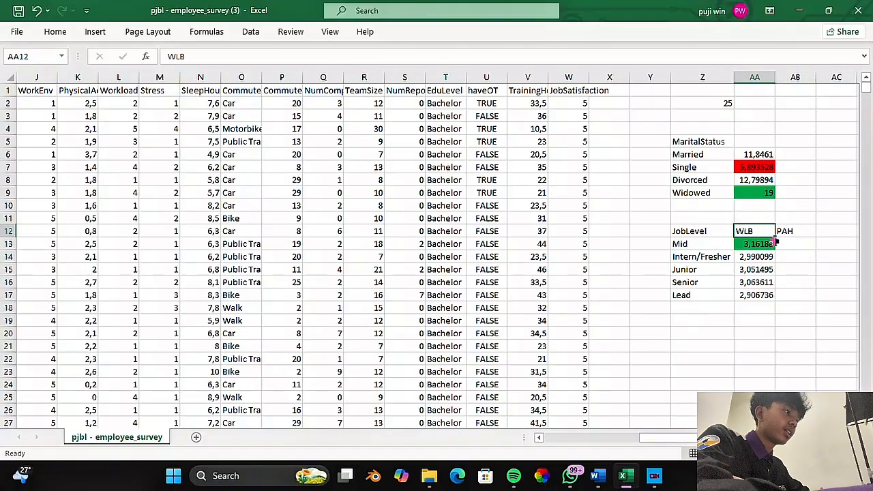
{"action": "left_click", "coordinate": [751, 244]}
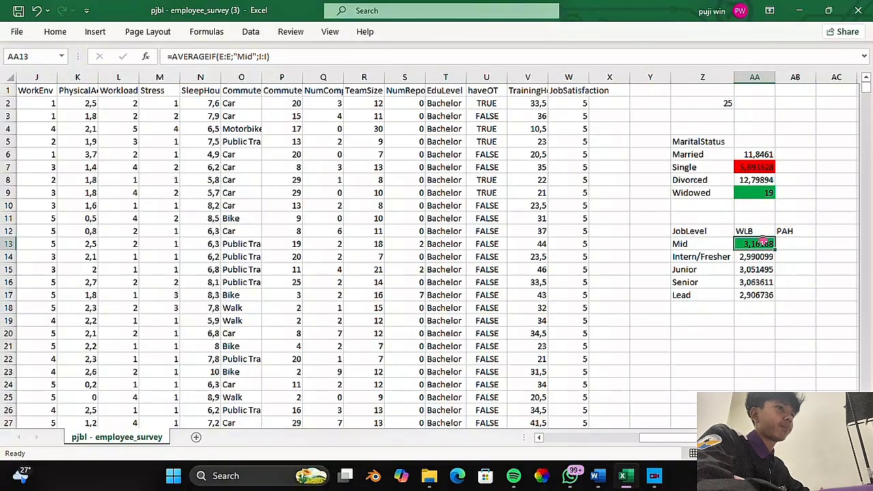
{"action": "left_click", "coordinate": [786, 244]}
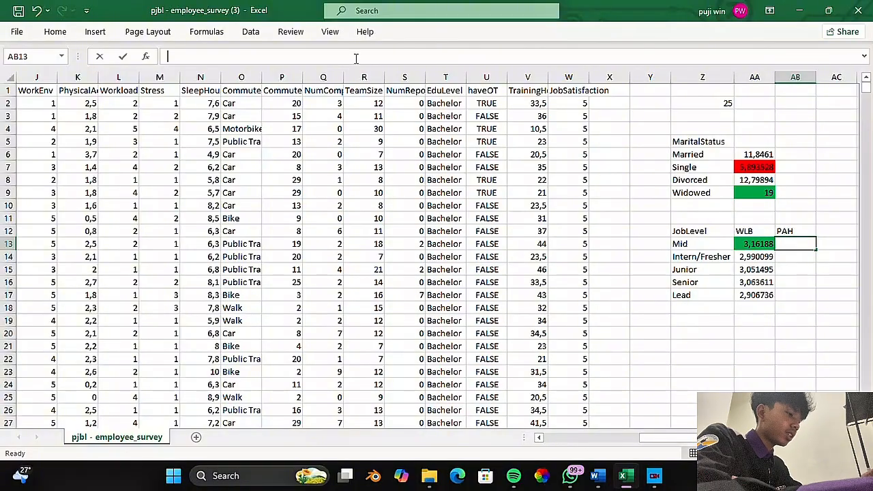
{"action": "type", "text": "="}
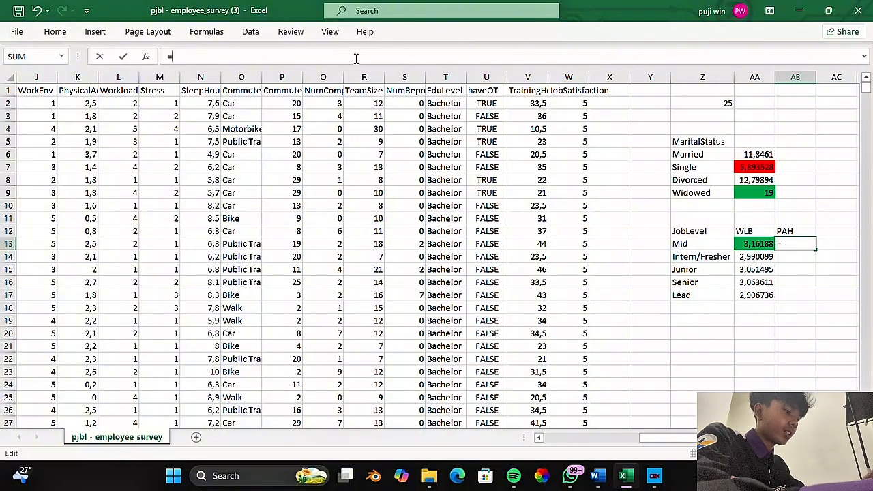
{"action": "type", "text": "aver"}
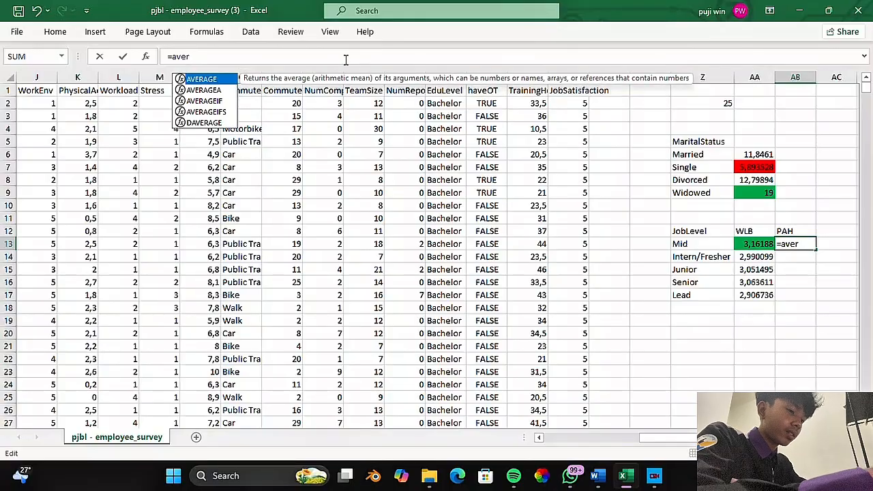
{"action": "double_click", "coordinate": [204, 102]}
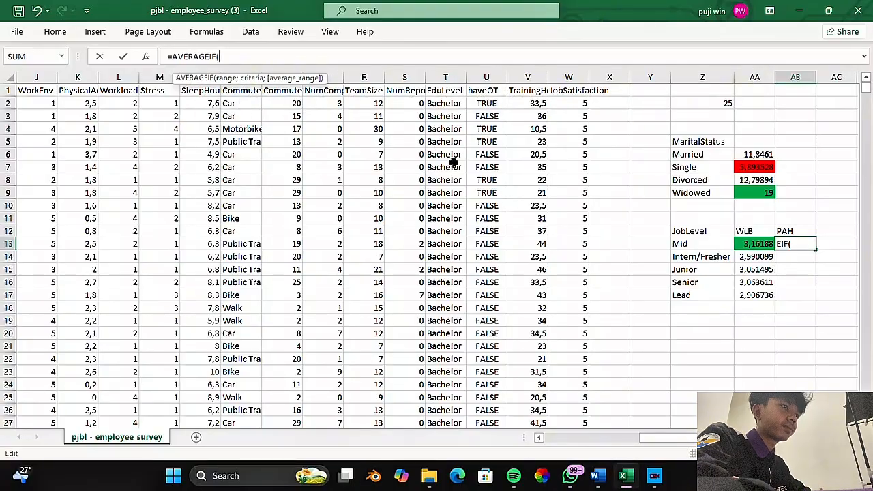
{"action": "left_click", "coordinate": [538, 440]}
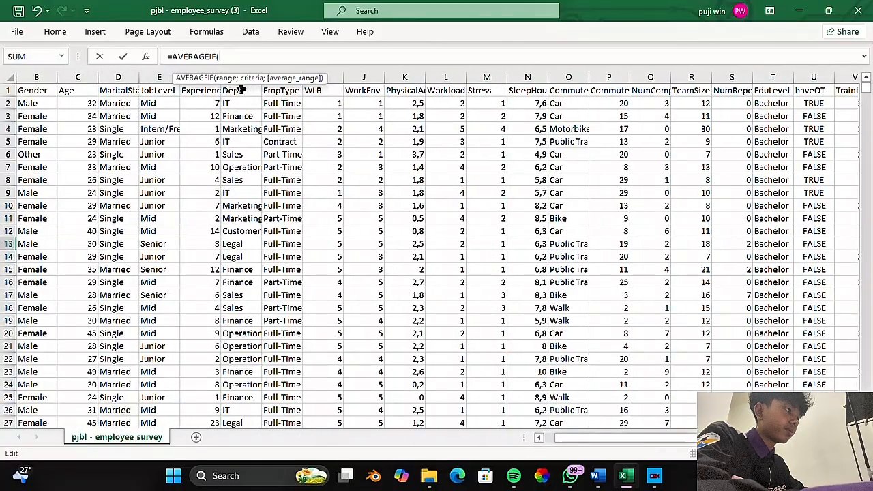
{"action": "left_click", "coordinate": [163, 76]}
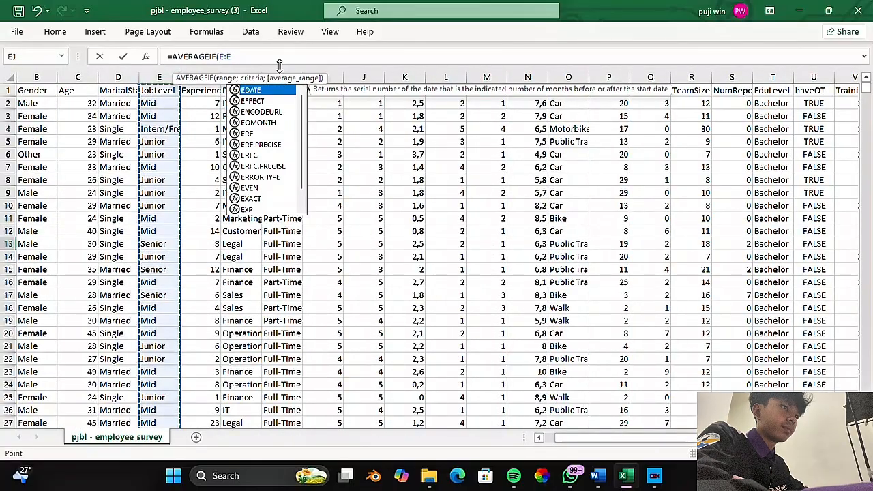
- Complete the AB13 AVERAGEIF formula with the criteria "Mid" and the physical activity column K:K as the average range
{"action": "type", "text": ";"}
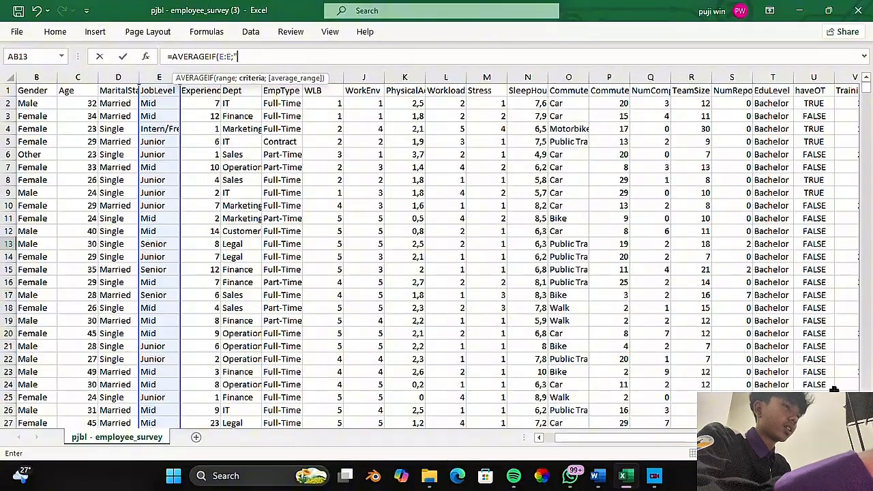
{"action": "scroll", "coordinate": [437, 252], "scroll_direction": "right", "scroll_amount": 6}
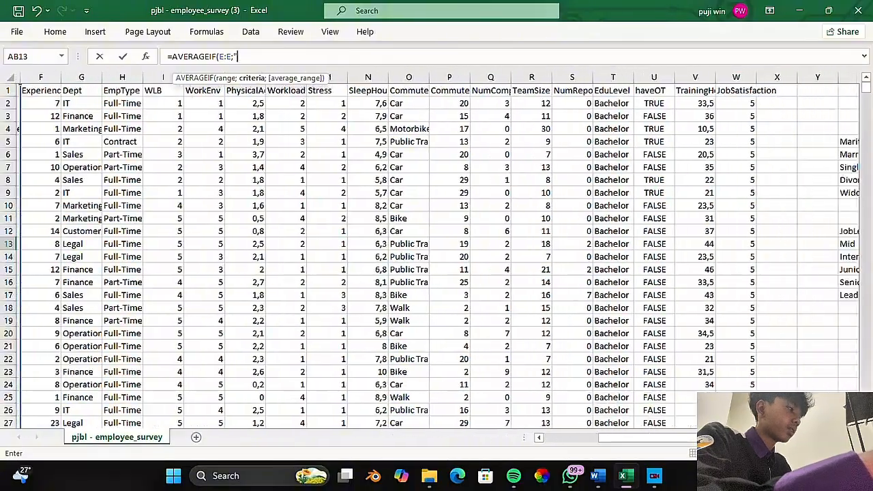
{"action": "scroll", "coordinate": [779, 361], "scroll_direction": "right", "scroll_amount": 3}
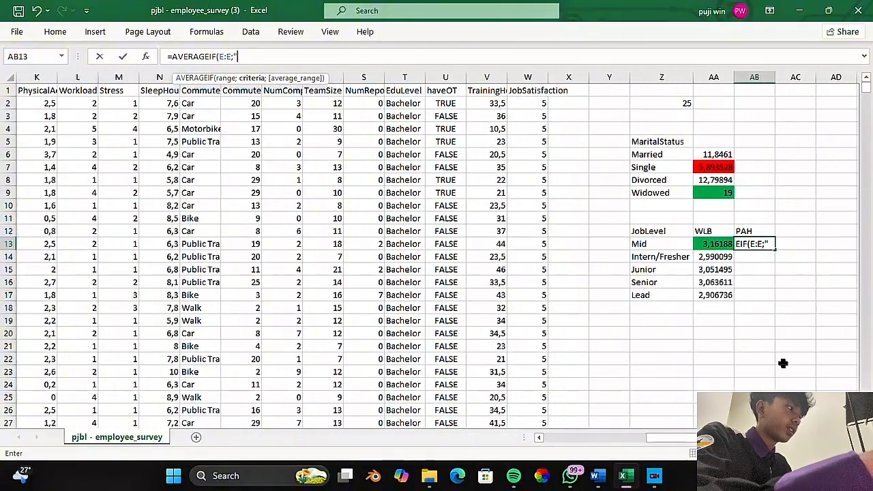
{"action": "type", "text": "M"}
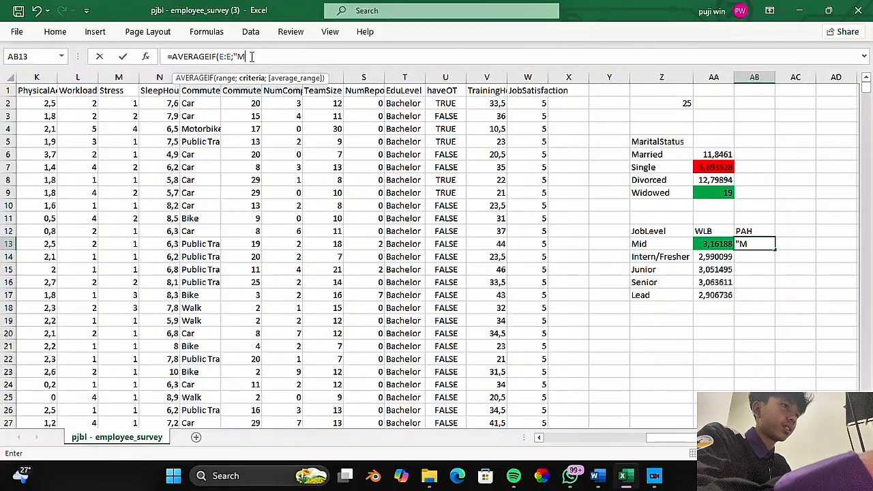
{"action": "type", "text": "id"}
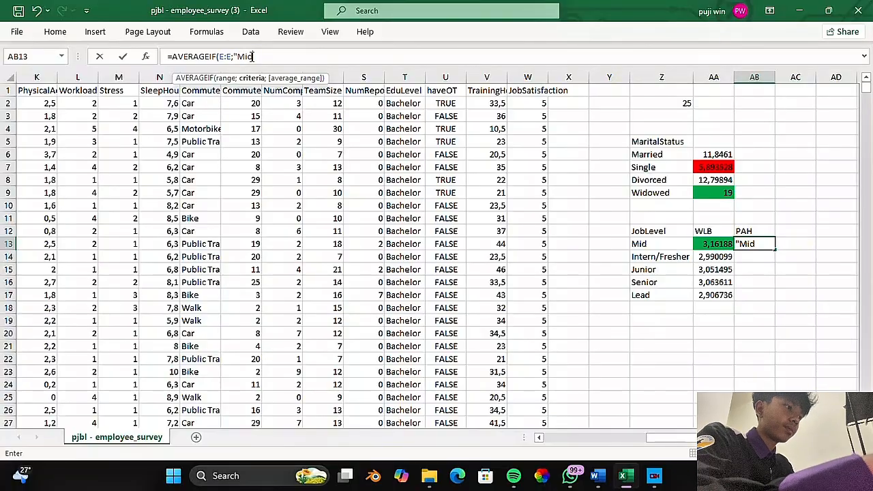
{"action": "type", "text": "\";"}
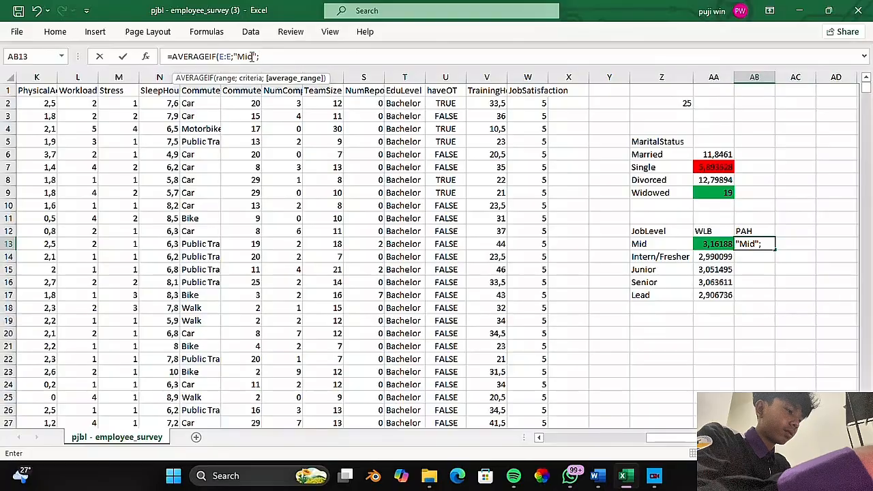
{"action": "left_click", "coordinate": [48, 74]}
{"action": "key", "text": "Return"}
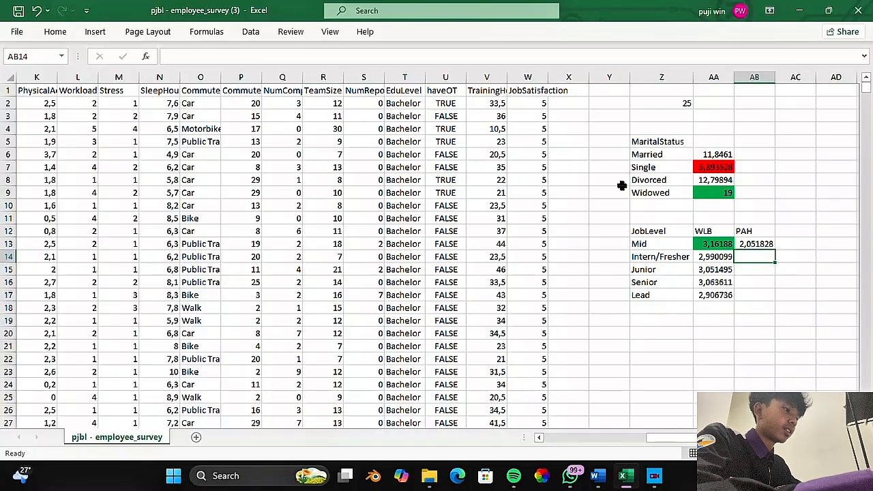
- Copy the AB13 formula down through AB17 and change the criteria in AB14 to "Intern/Fresher"
{"action": "left_click", "coordinate": [768, 244]}
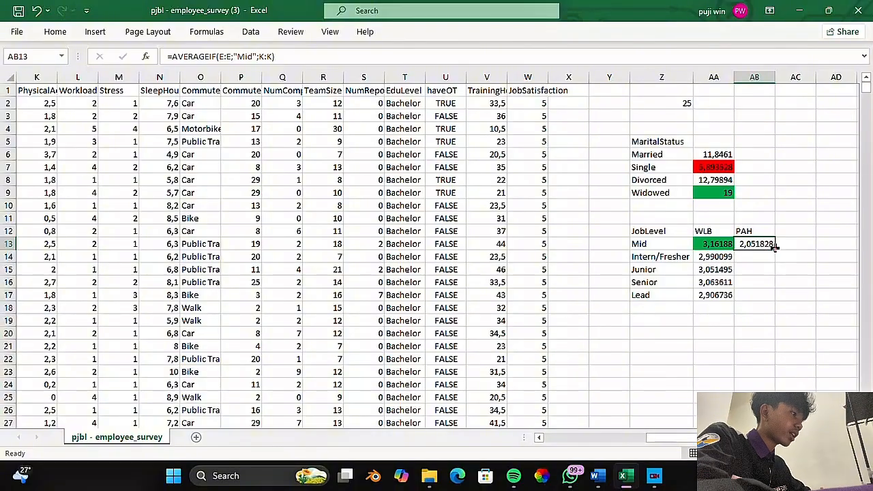
{"action": "left_click_drag", "start_coordinate": [774, 247], "coordinate": [775, 299]}
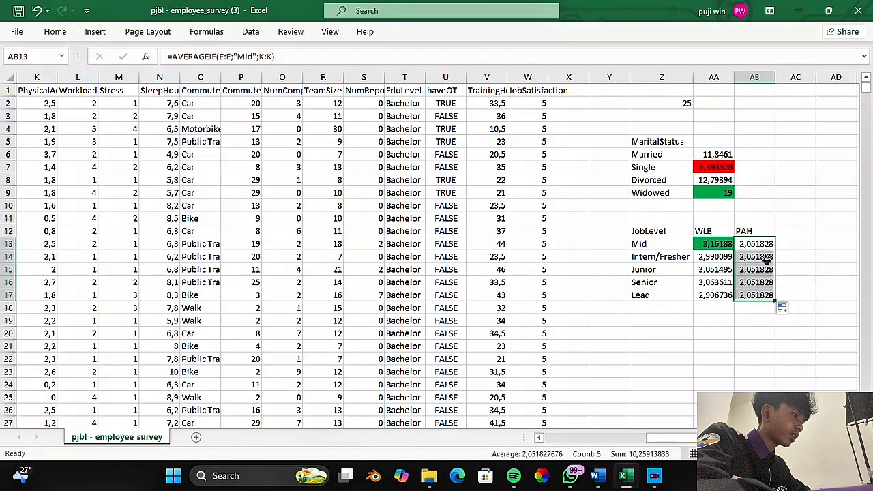
{"action": "left_click", "coordinate": [766, 258]}
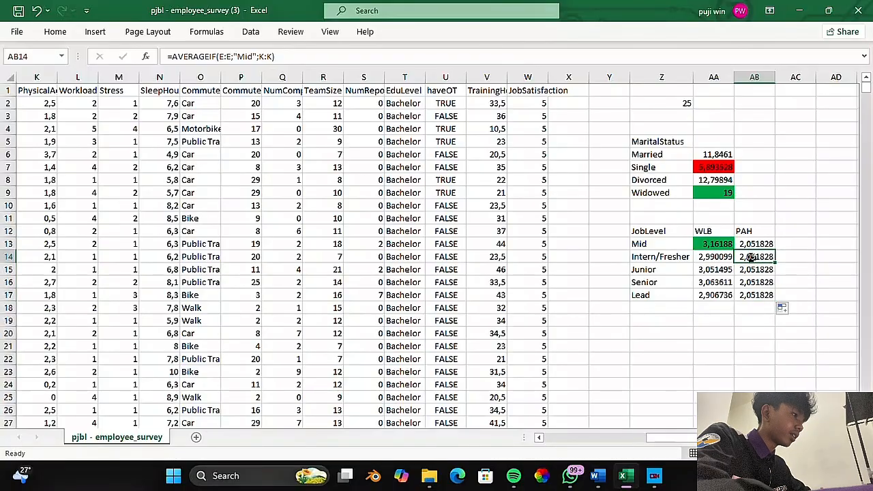
{"action": "left_click", "coordinate": [253, 56]}
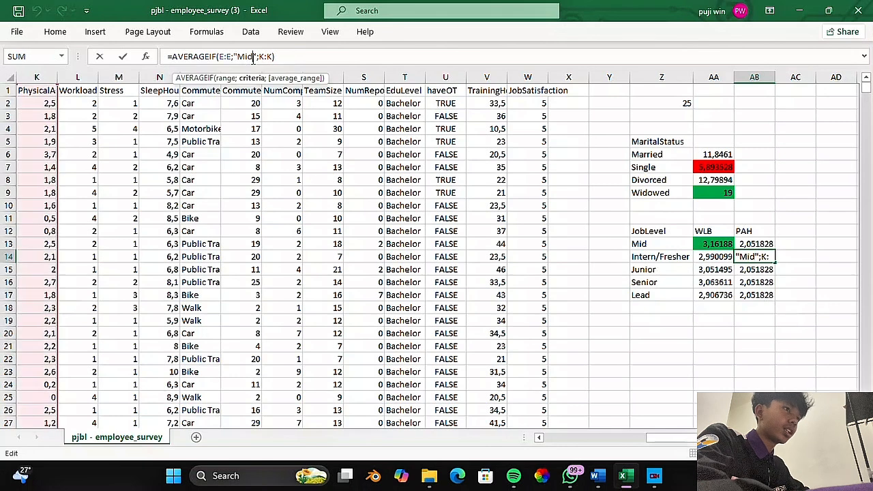
{"action": "key", "text": "BackSpace"}
{"action": "key", "text": "BackSpace"}
{"action": "key", "text": "BackSpace"}
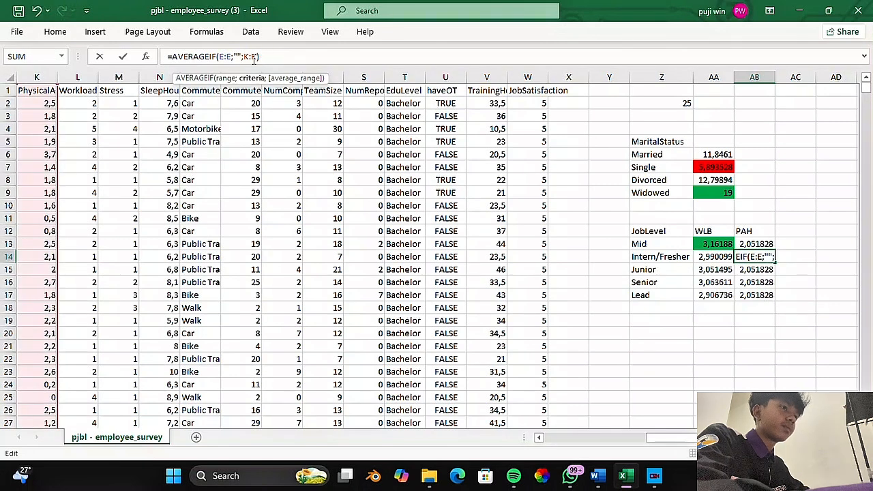
{"action": "type", "text": "I"}
{"action": "type", "text": "ntern/Fresher"}
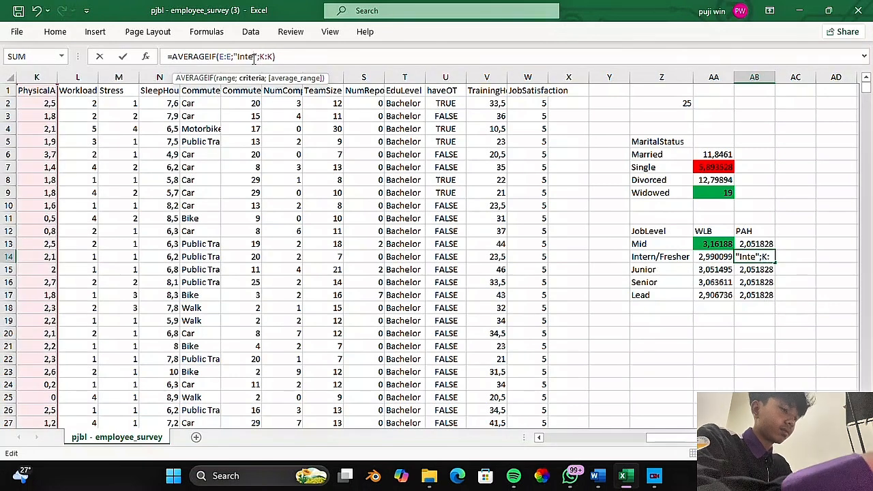
{"action": "key", "text": "Return"}
- Change the AVERAGEIF criteria in AB15 to "Junior"
{"action": "left_click", "coordinate": [254, 58]}
{"action": "key", "text": "BackSpace"}
{"action": "key", "text": "BackSpace"}
{"action": "key", "text": "BackSpace"}
{"action": "type", "text": "Junior"}
{"action": "key", "text": "Return"}
- Change the AVERAGEIF criteria in AB16 to "Senior"
{"action": "left_click", "coordinate": [254, 58]}
{"action": "key", "text": "BackSpace"}
{"action": "key", "text": "BackSpace"}
{"action": "key", "text": "BackSpace"}
{"action": "type", "text": "Senior"}
{"action": "key", "text": "Return"}
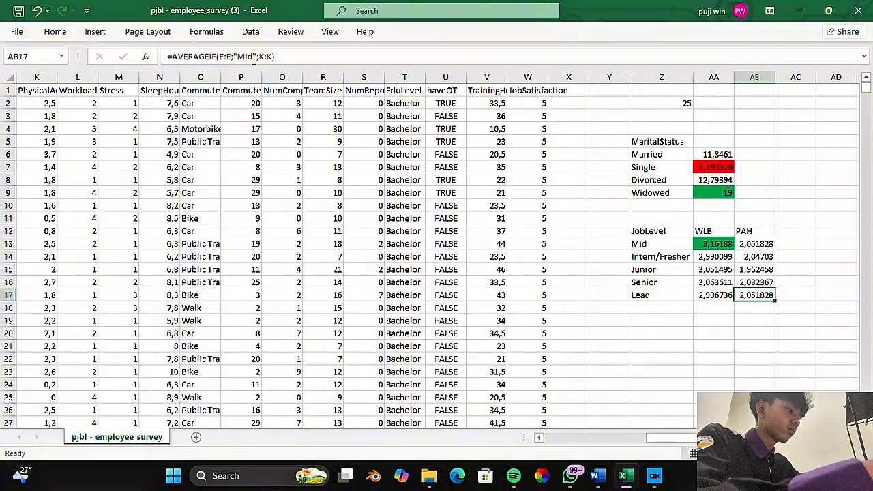
- Change the AVERAGEIF criteria in AB17 to "Lead"
{"action": "left_click", "coordinate": [254, 58]}
{"action": "key", "text": "BackSpace"}
{"action": "key", "text": "BackSpace"}
{"action": "key", "text": "BackSpace"}
{"action": "type", "text": "Lead"}
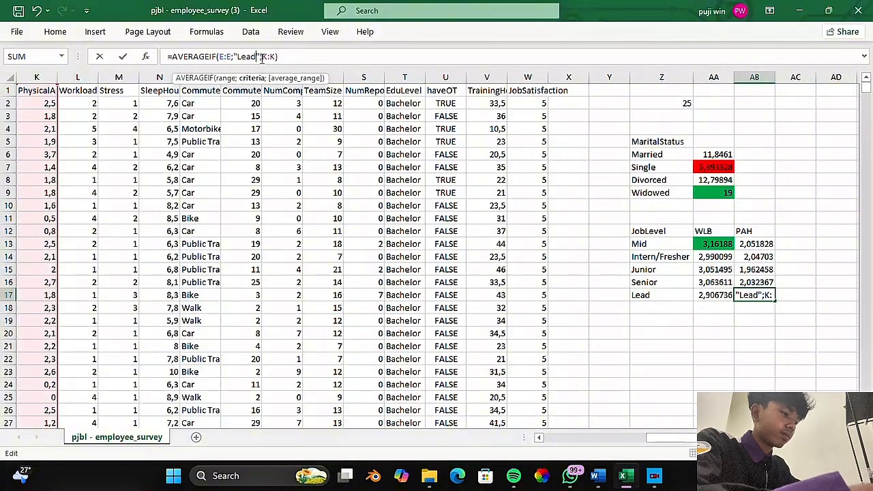
{"action": "key", "text": "Return"}
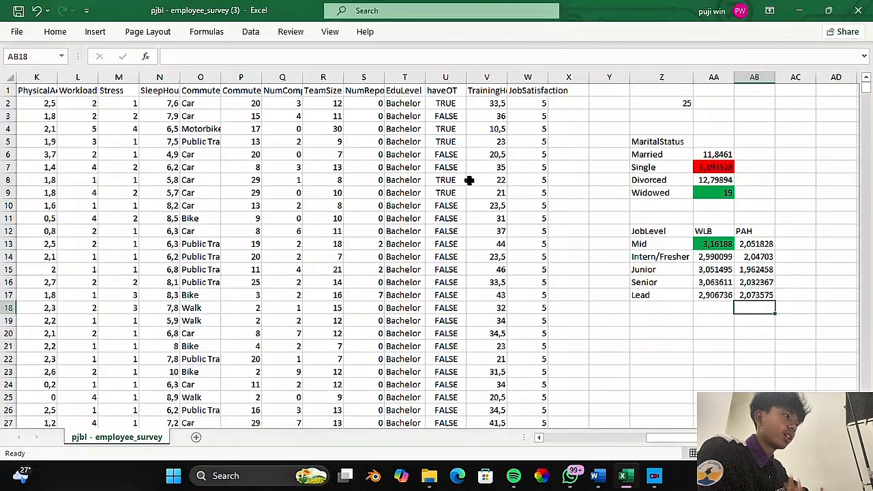
- Fill the Lead PAH average in AB17 with green
{"action": "left_click", "coordinate": [754, 294]}
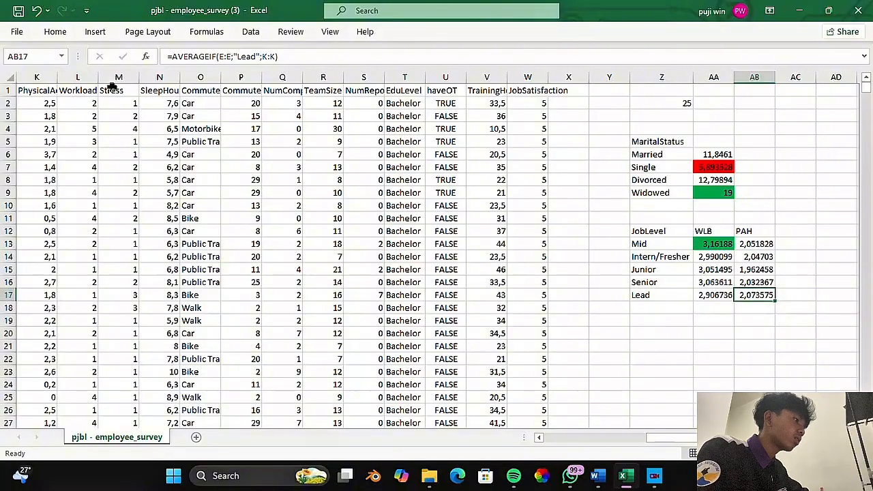
{"action": "left_click", "coordinate": [55, 32]}
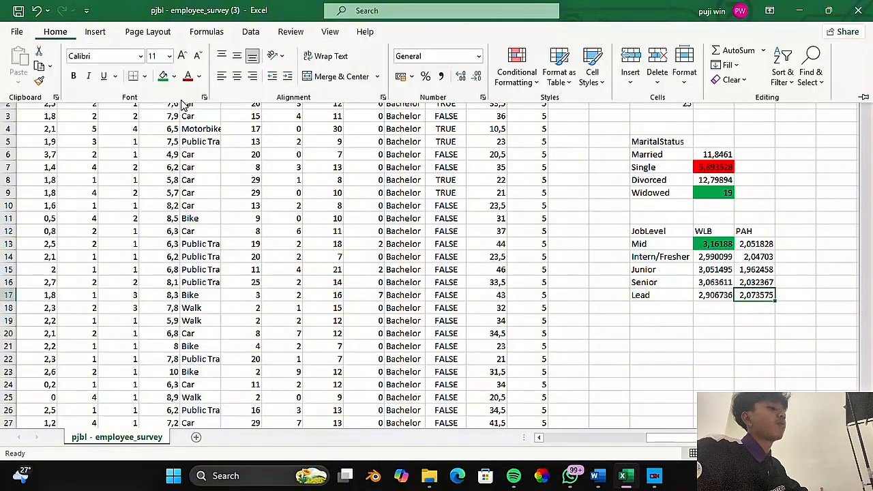
{"action": "left_click", "coordinate": [163, 76]}
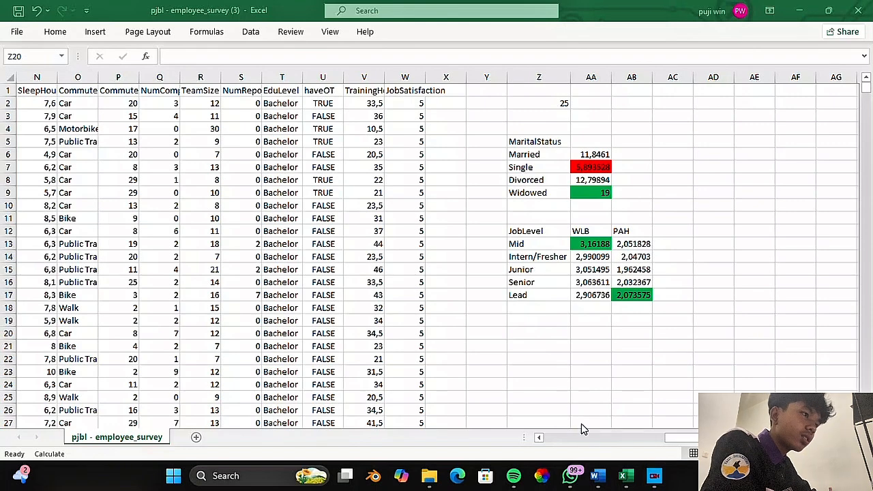
- Read question d about the stacked bar chart in the Word assignment and return to the Excel survey workbook
{"action": "left_click", "coordinate": [597, 475]}
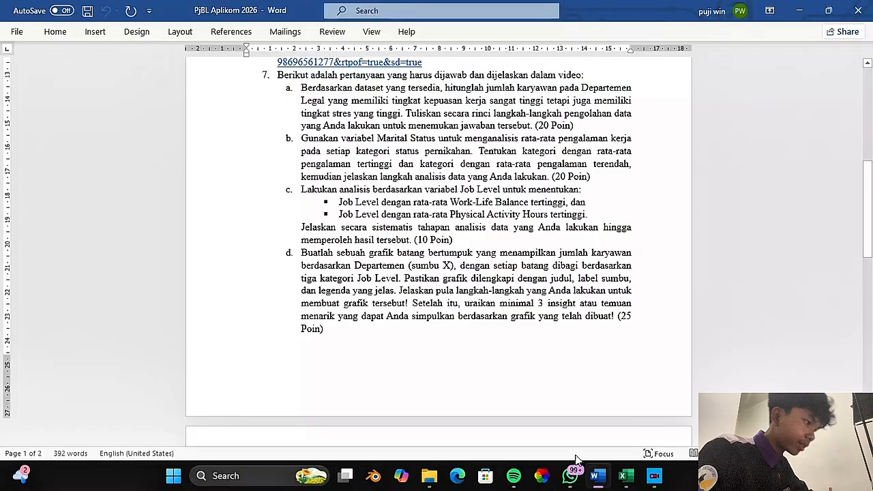
{"action": "mouse_move", "coordinate": [616, 480]}
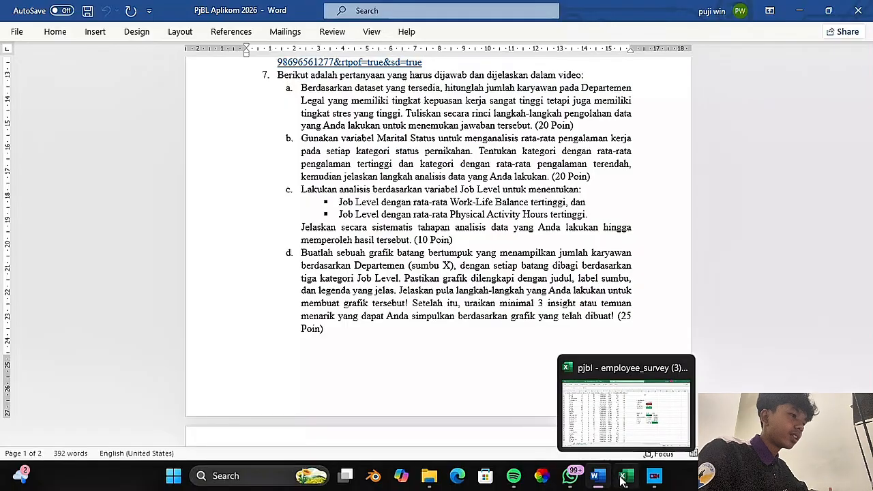
{"action": "left_click", "coordinate": [622, 480]}
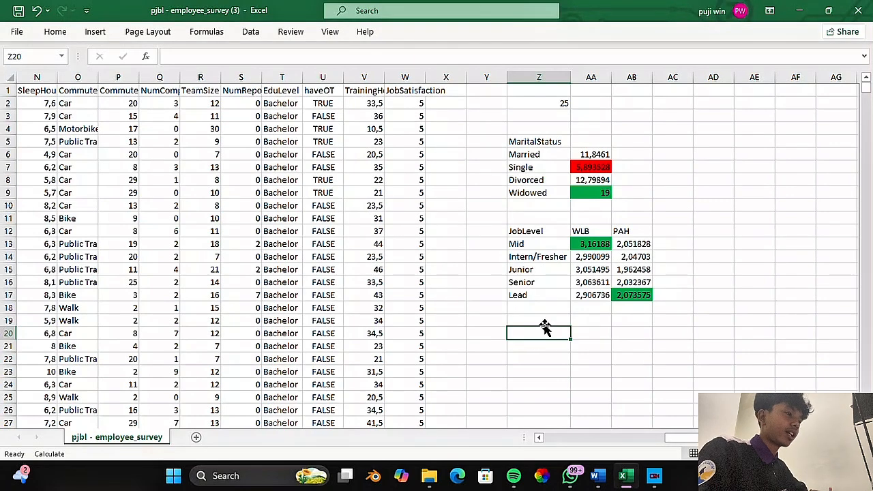
- Look over the MaritalStatus and JobLevel result tables and the survey data columns starting from EmpID
{"action": "scroll", "coordinate": [544, 327], "scroll_direction": "down", "scroll_amount": 1}
{"action": "scroll", "coordinate": [541, 325], "scroll_direction": "up", "scroll_amount": 1}
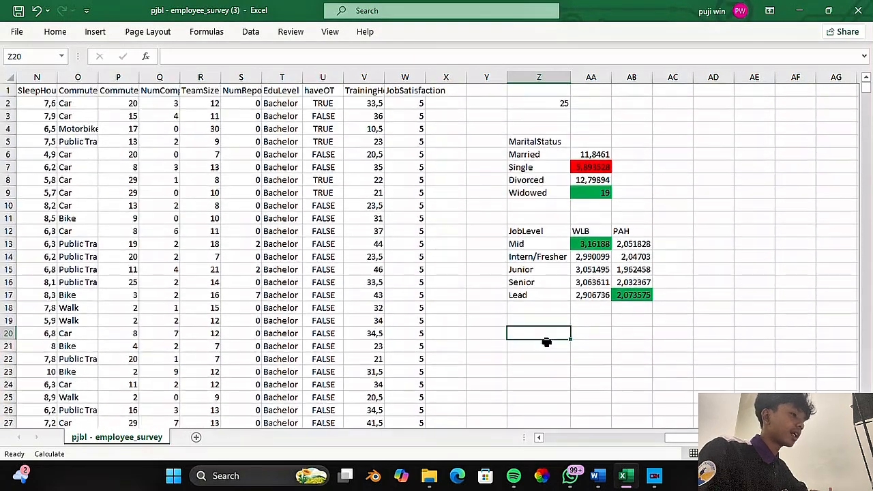
{"action": "scroll", "coordinate": [548, 325], "scroll_direction": "down", "scroll_amount": 1}
{"action": "scroll", "coordinate": [544, 350], "scroll_direction": "down", "scroll_amount": 1}
{"action": "scroll", "coordinate": [543, 352], "scroll_direction": "up", "scroll_amount": 1}
{"action": "scroll", "coordinate": [566, 417], "scroll_direction": "down", "scroll_amount": 1}
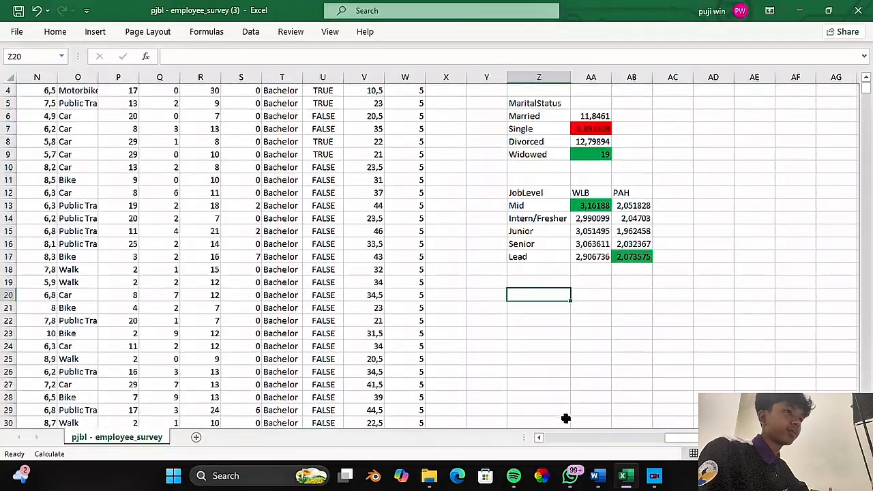
{"action": "scroll", "coordinate": [570, 419], "scroll_direction": "up", "scroll_amount": 3}
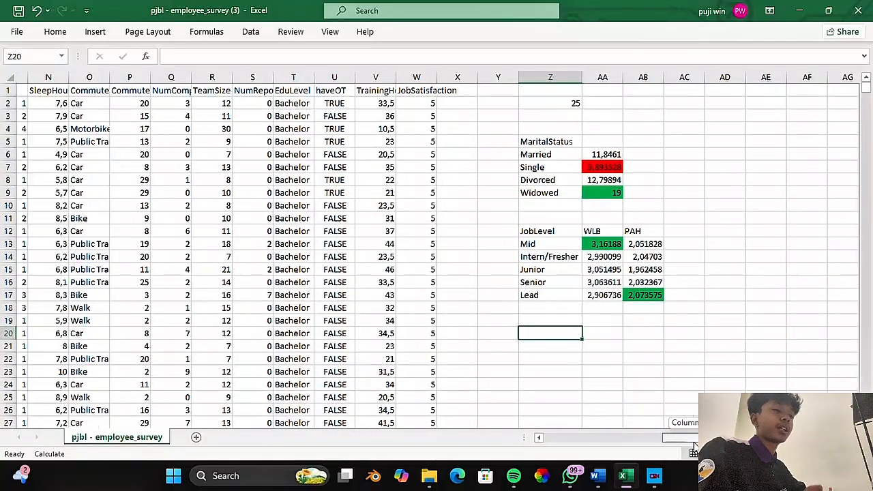
{"action": "left_click_drag", "start_coordinate": [672, 437], "coordinate": [512, 456]}
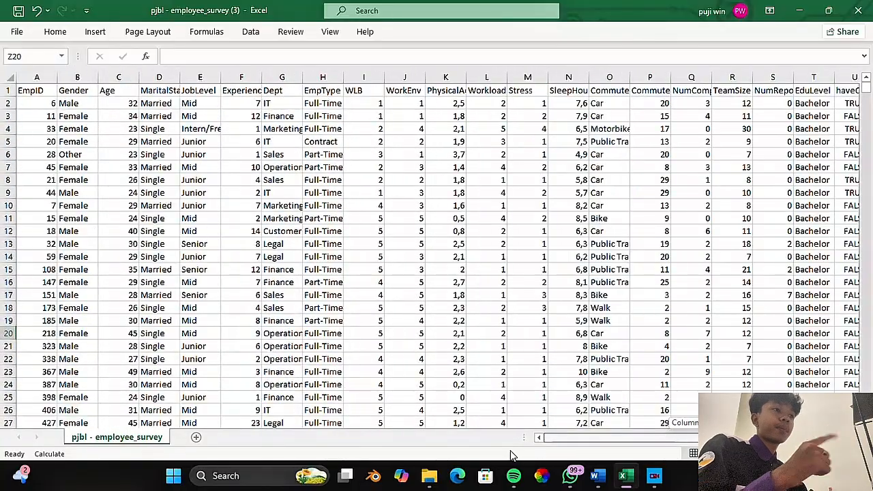
- Select the entire survey dataset A1:W3026, starting at the EmpID header, and start a PivotChart from it
{"action": "left_click", "coordinate": [34, 91]}
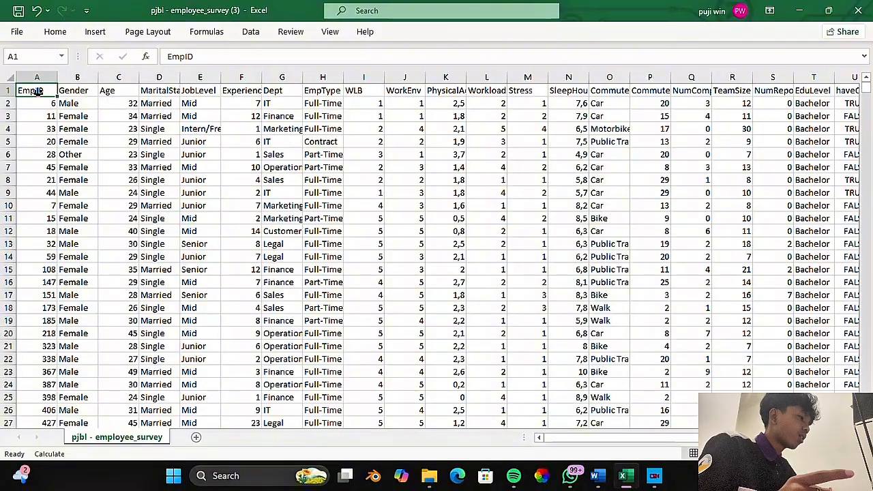
{"action": "key", "text": "ctrl+shift+End"}
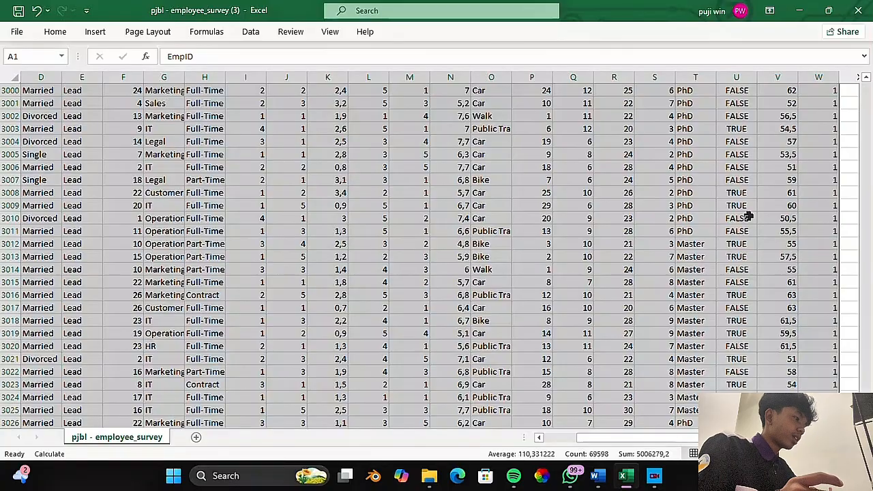
{"action": "scroll", "coordinate": [436, 253], "scroll_direction": "right", "scroll_amount": 3}
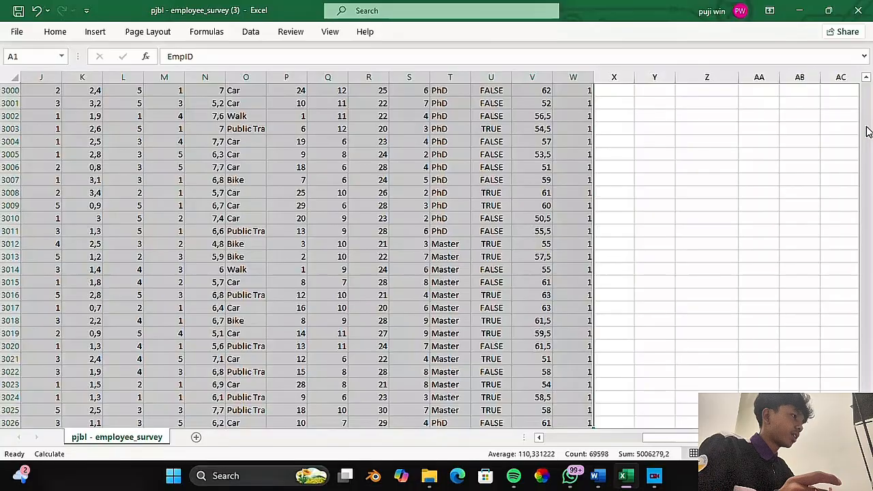
{"action": "scroll", "coordinate": [866, 120], "scroll_direction": "up", "scroll_amount": 10}
{"action": "scroll", "coordinate": [864, 85], "scroll_direction": "up", "scroll_amount": 20}
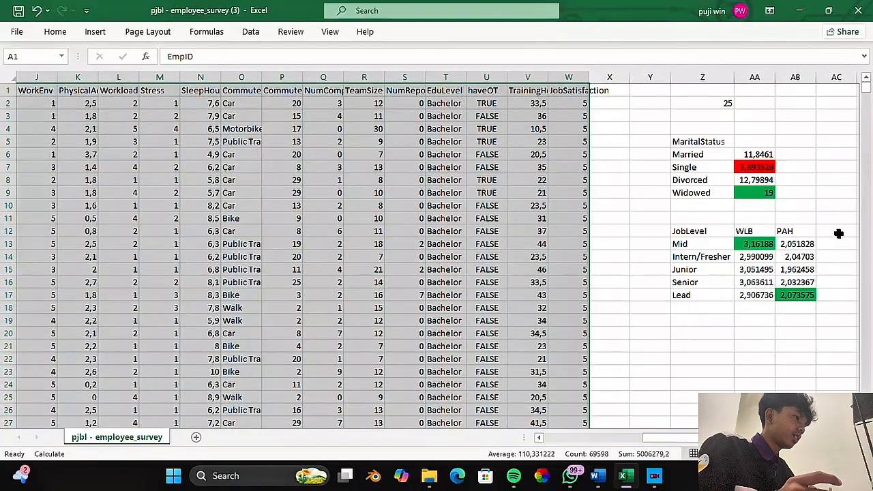
{"action": "scroll", "coordinate": [722, 291], "scroll_direction": "down", "scroll_amount": 2}
{"action": "scroll", "coordinate": [719, 284], "scroll_direction": "down", "scroll_amount": 1}
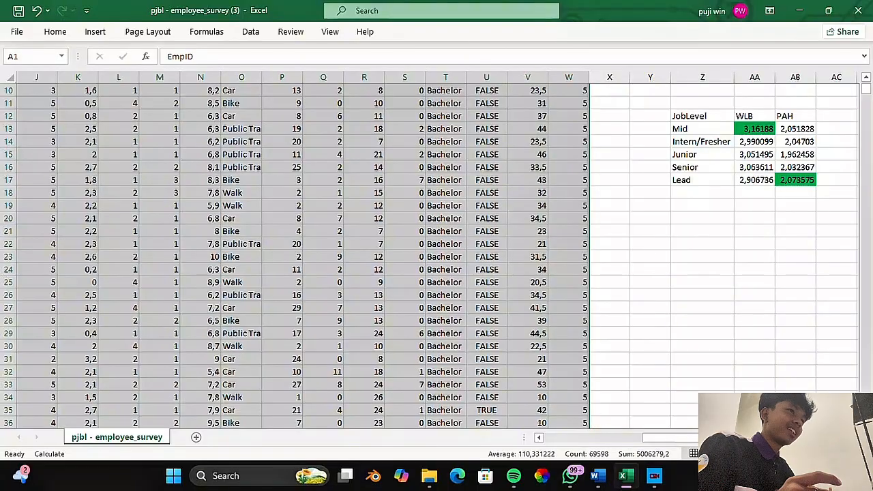
{"action": "scroll", "coordinate": [243, 167], "scroll_direction": "up", "scroll_amount": 2}
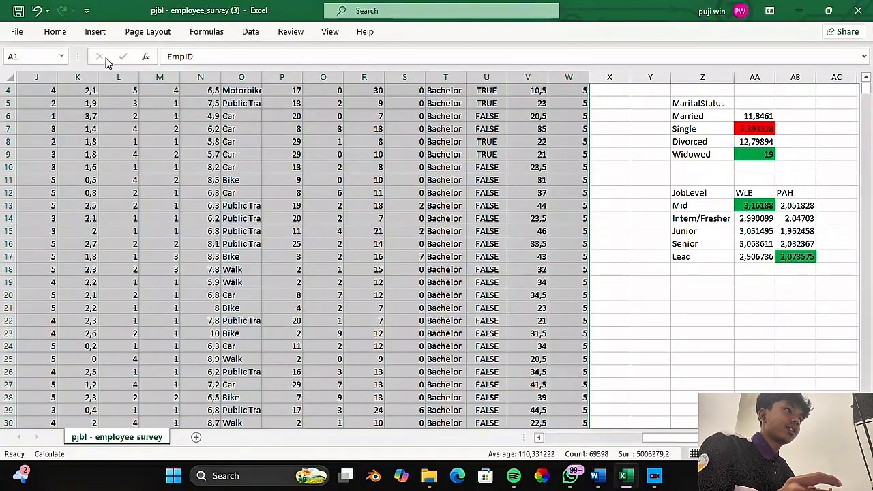
{"action": "left_click", "coordinate": [94, 32]}
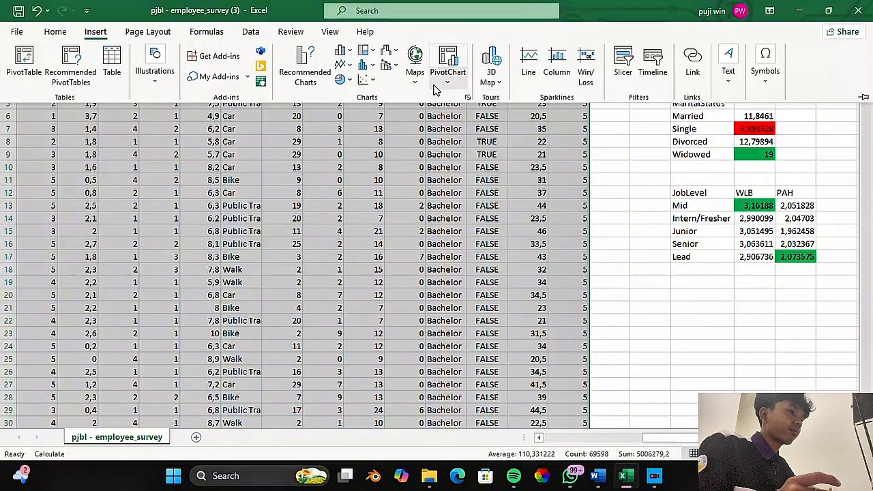
{"action": "left_click", "coordinate": [447, 77]}
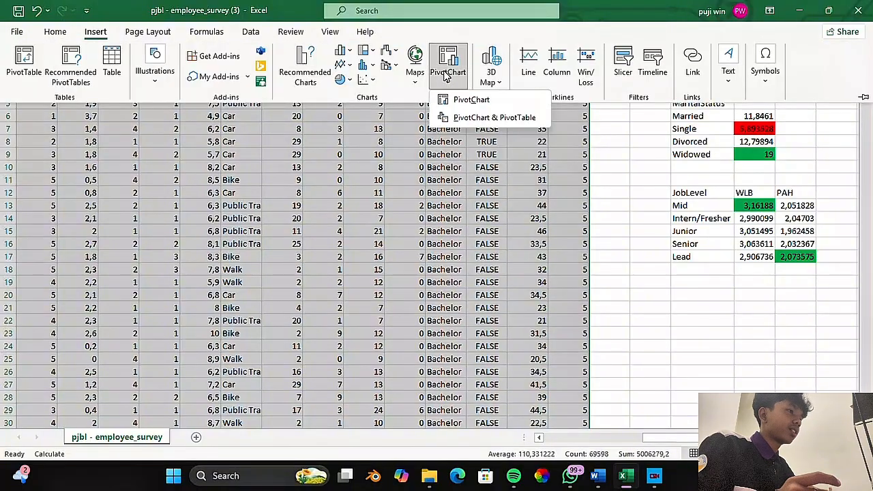
{"action": "left_click", "coordinate": [470, 100]}
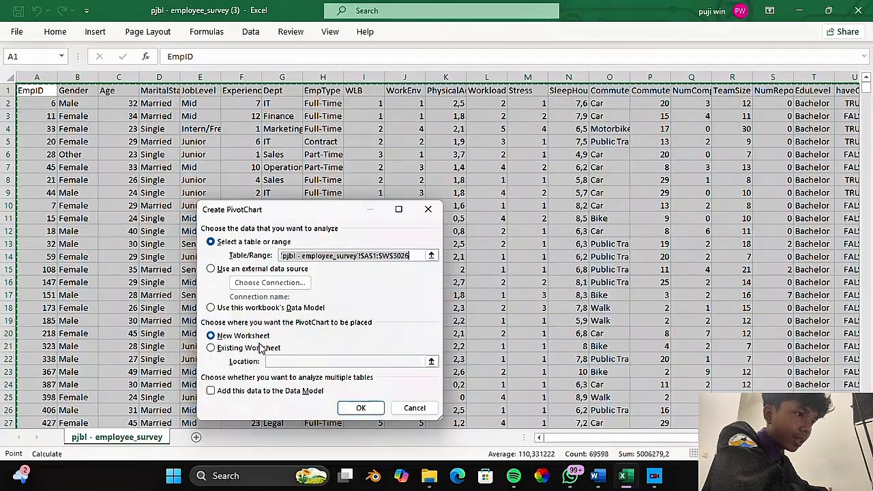
- Create the PivotChart on the existing worksheet at cell Z21, with the data added to the Data Model
{"action": "left_click", "coordinate": [214, 349]}
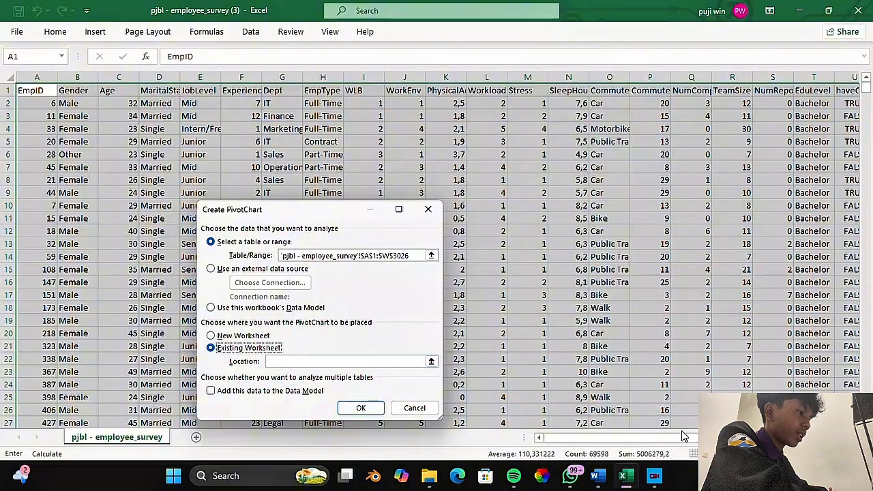
{"action": "scroll", "coordinate": [687, 445], "scroll_direction": "right", "scroll_amount": 8}
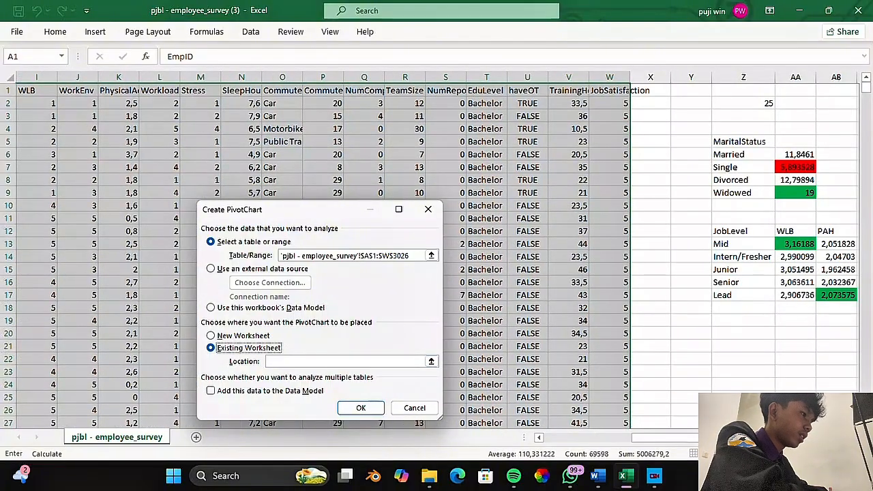
{"action": "scroll", "coordinate": [687, 444], "scroll_direction": "right", "scroll_amount": 2}
{"action": "scroll", "coordinate": [692, 361], "scroll_direction": "right", "scroll_amount": 1}
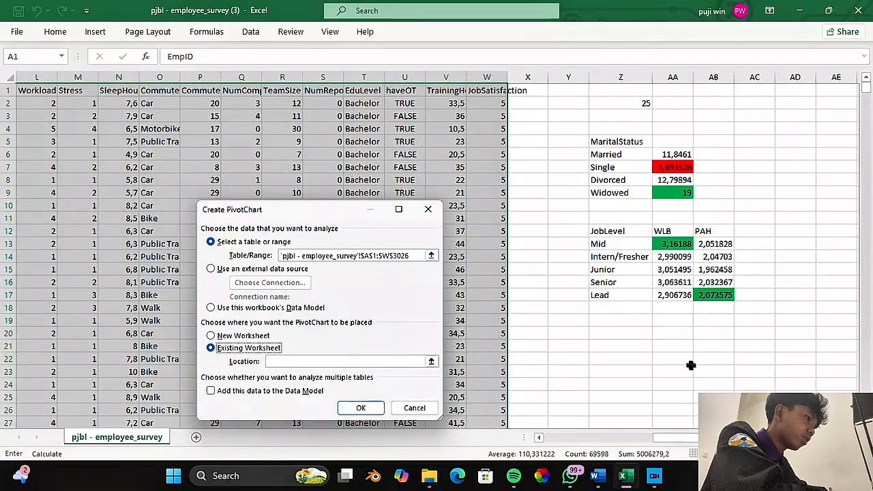
{"action": "left_click", "coordinate": [634, 341]}
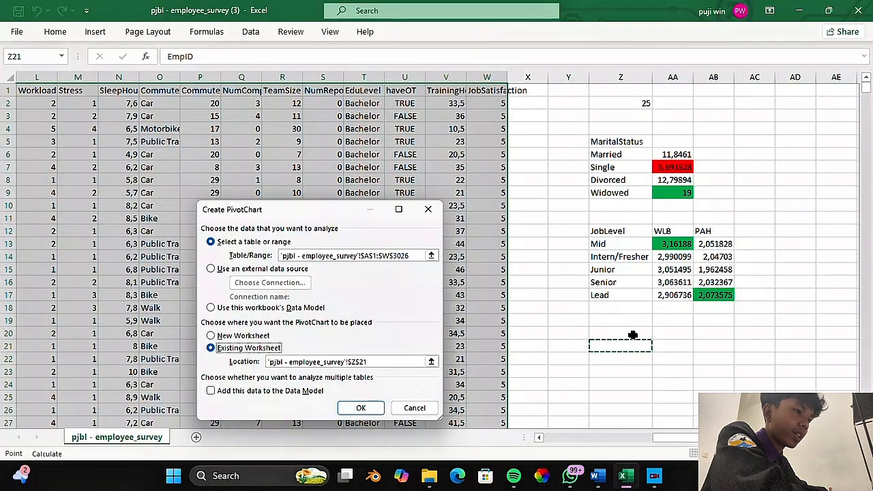
{"action": "left_click", "coordinate": [211, 392]}
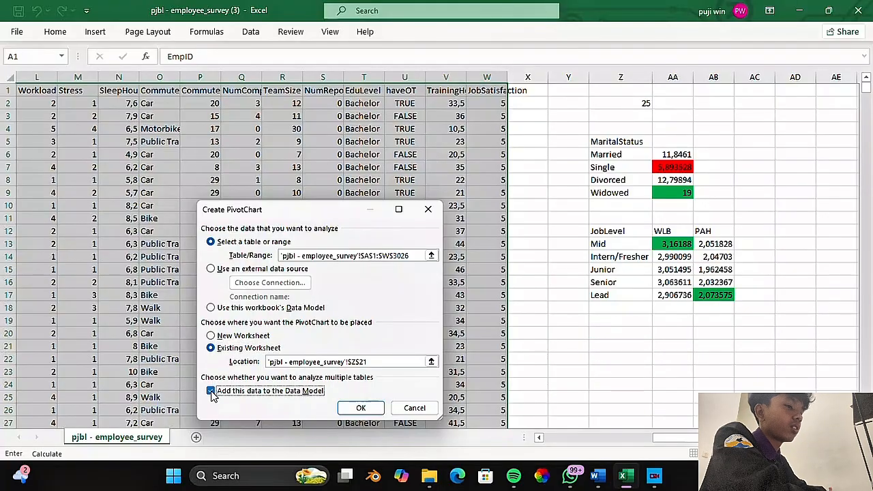
{"action": "left_click", "coordinate": [360, 407]}
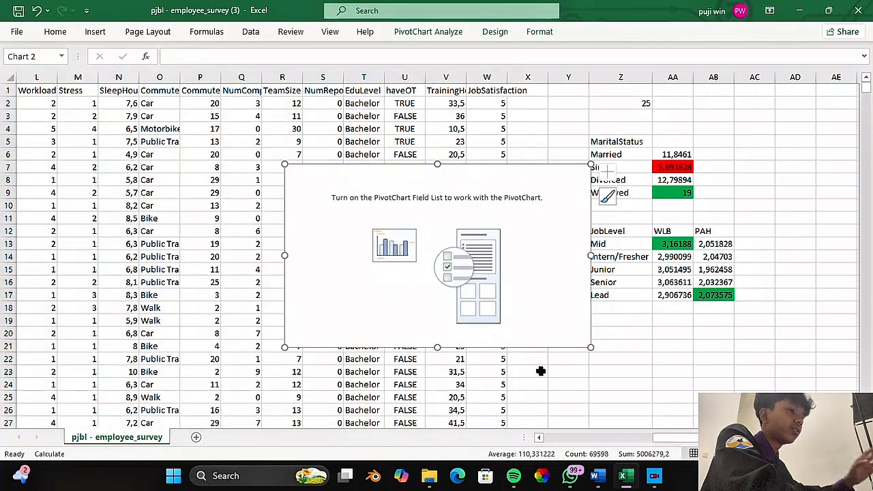
- Show the PivotChart field list and assign EmpID to the values, Dept to the axis categories and JobLevel to the legend series
{"action": "right_click", "coordinate": [565, 220]}
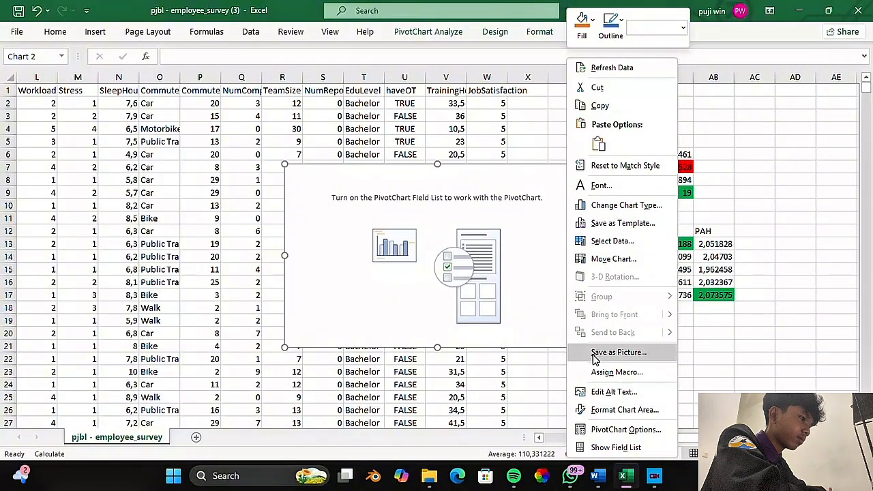
{"action": "left_click", "coordinate": [598, 446]}
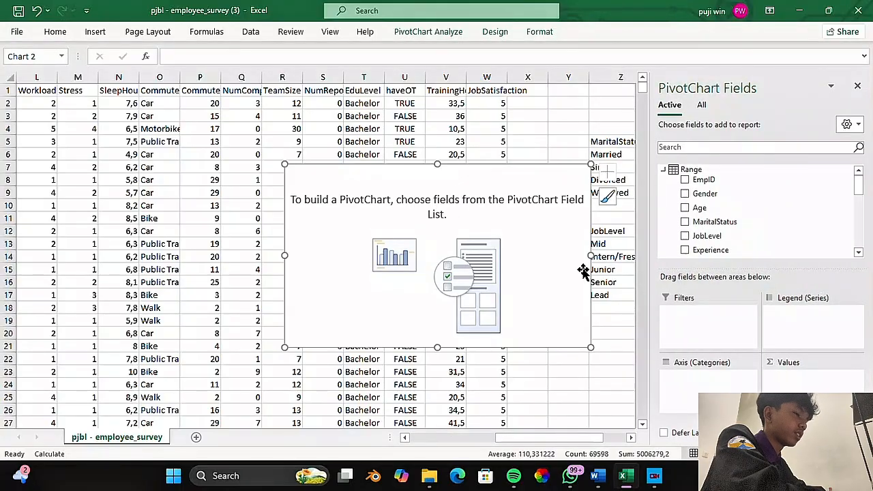
{"action": "left_click", "coordinate": [684, 179]}
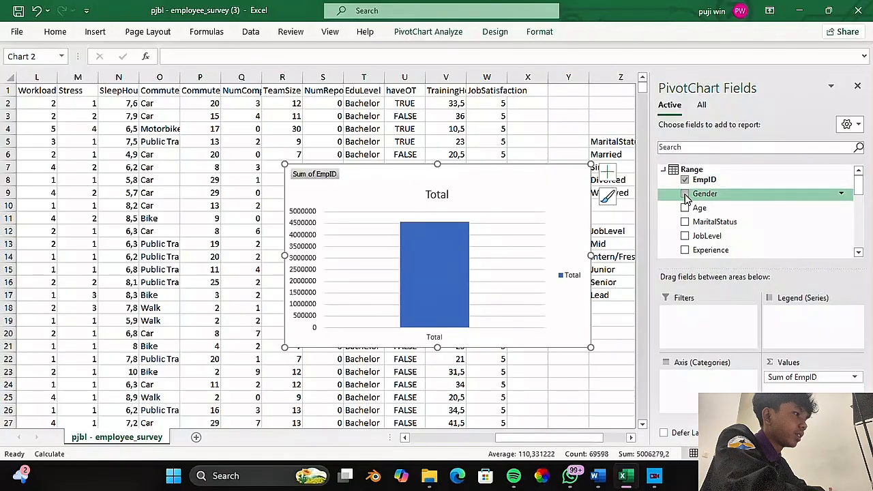
{"action": "scroll", "coordinate": [692, 204], "scroll_direction": "down", "scroll_amount": 1}
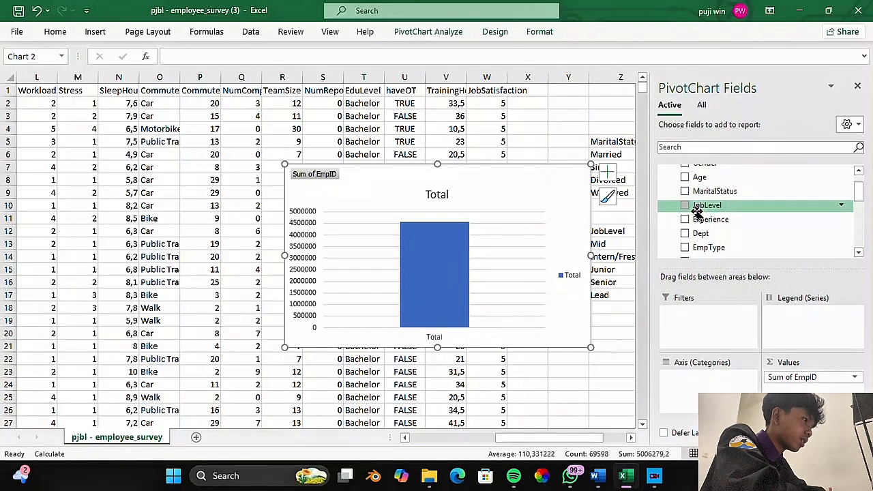
{"action": "scroll", "coordinate": [695, 213], "scroll_direction": "down", "scroll_amount": 1}
{"action": "scroll", "coordinate": [695, 213], "scroll_direction": "up", "scroll_amount": 3}
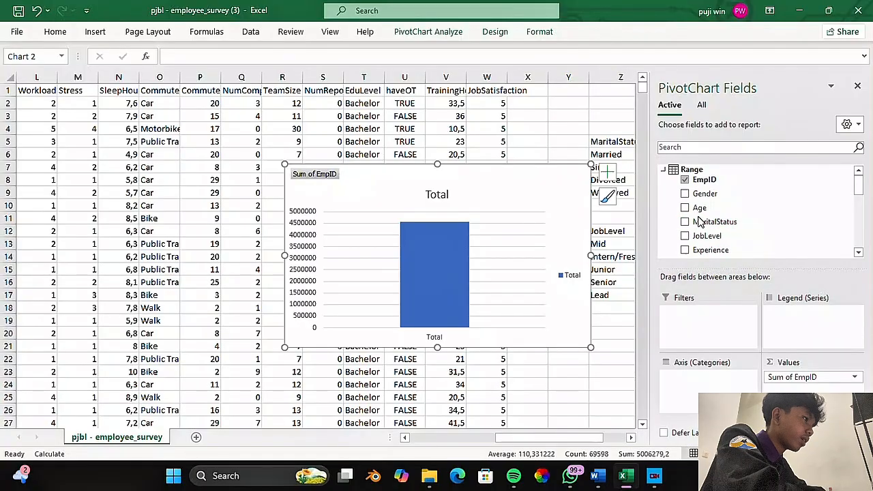
{"action": "left_click", "coordinate": [685, 236]}
{"action": "scroll", "coordinate": [691, 240], "scroll_direction": "down", "scroll_amount": 3}
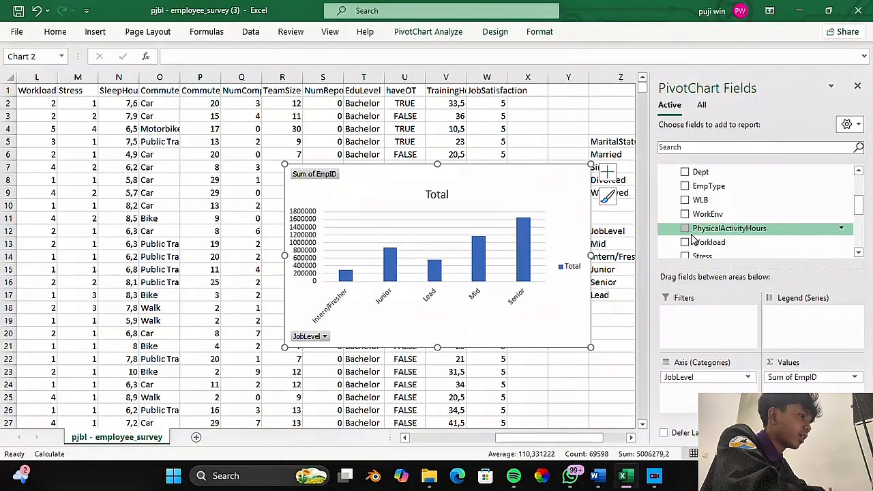
{"action": "left_click", "coordinate": [685, 172]}
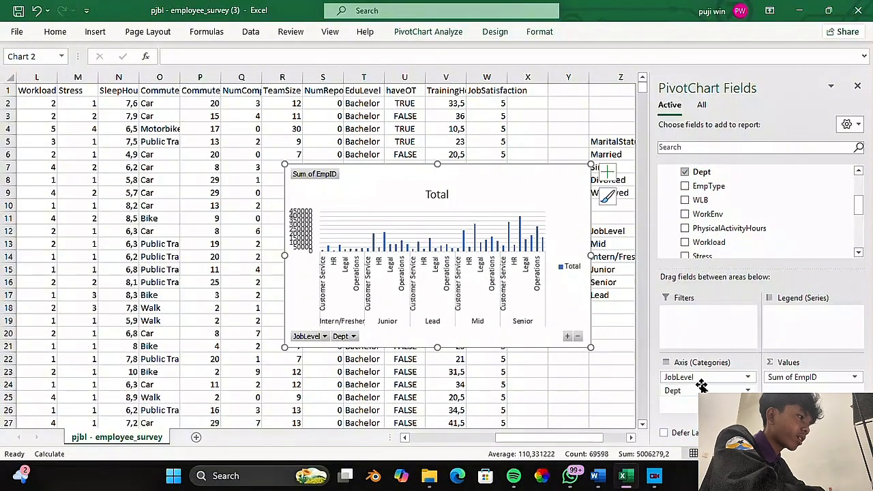
{"action": "left_click_drag", "start_coordinate": [701, 377], "coordinate": [781, 321]}
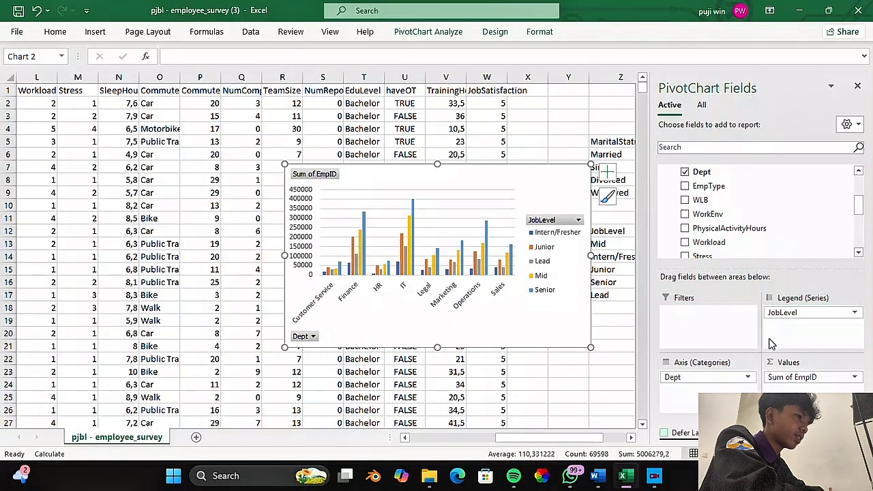
- Summarize the EmpID value field by Count
{"action": "left_click", "coordinate": [789, 381]}
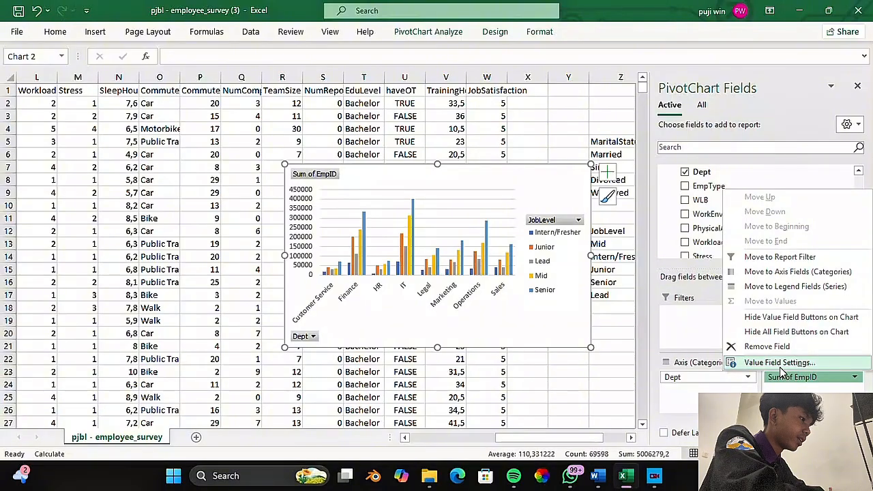
{"action": "left_click", "coordinate": [780, 363]}
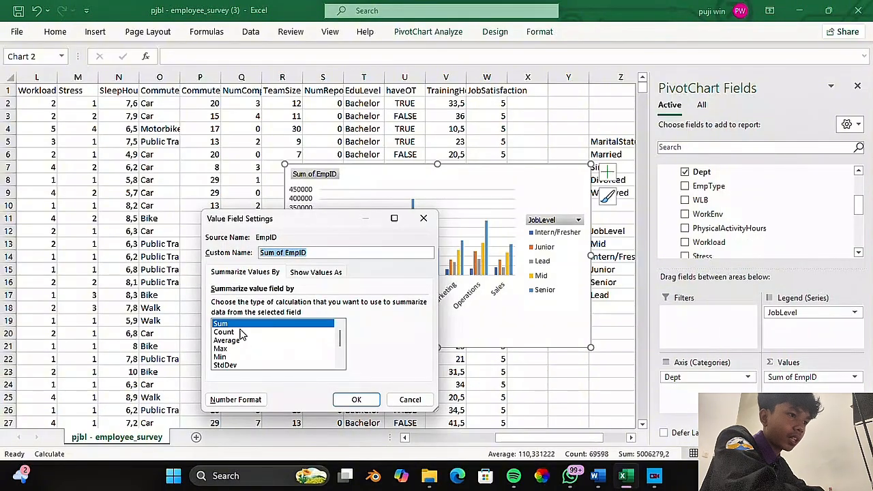
{"action": "left_click", "coordinate": [242, 333]}
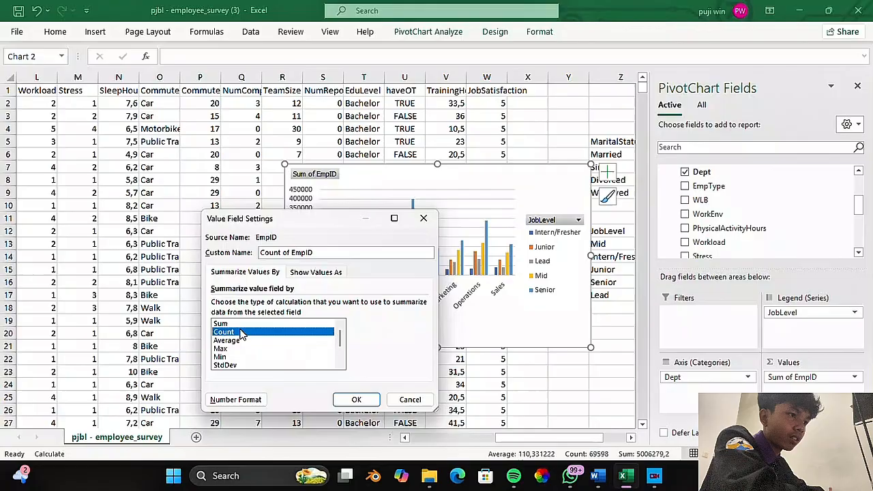
{"action": "left_click", "coordinate": [362, 399]}
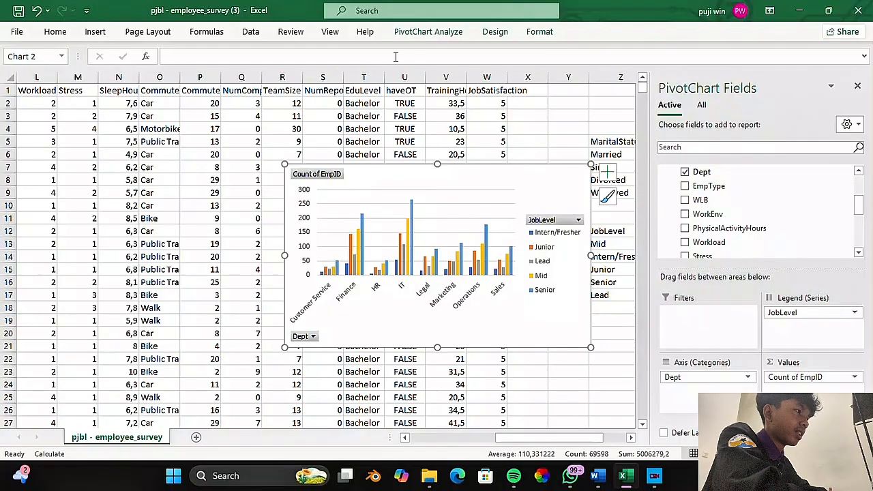
- Change the PivotChart to a 2-D stacked column chart and add data labels
{"action": "left_click", "coordinate": [93, 34]}
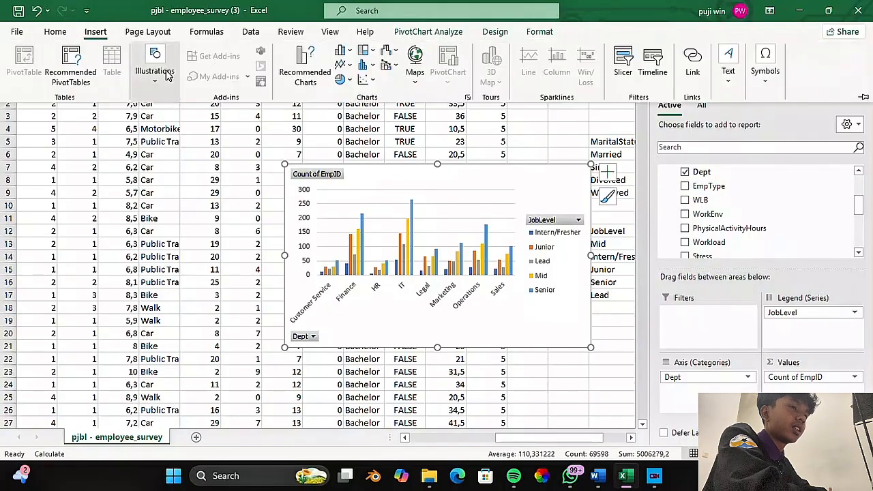
{"action": "left_click", "coordinate": [350, 55]}
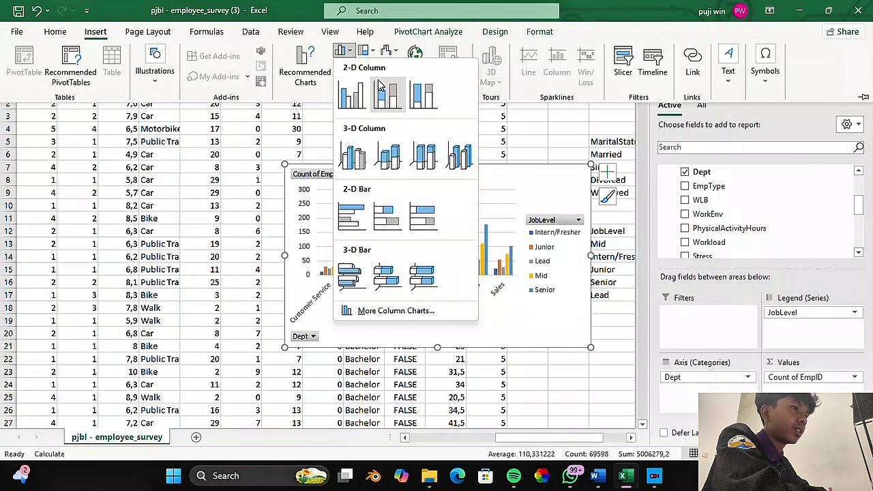
{"action": "left_click", "coordinate": [386, 92]}
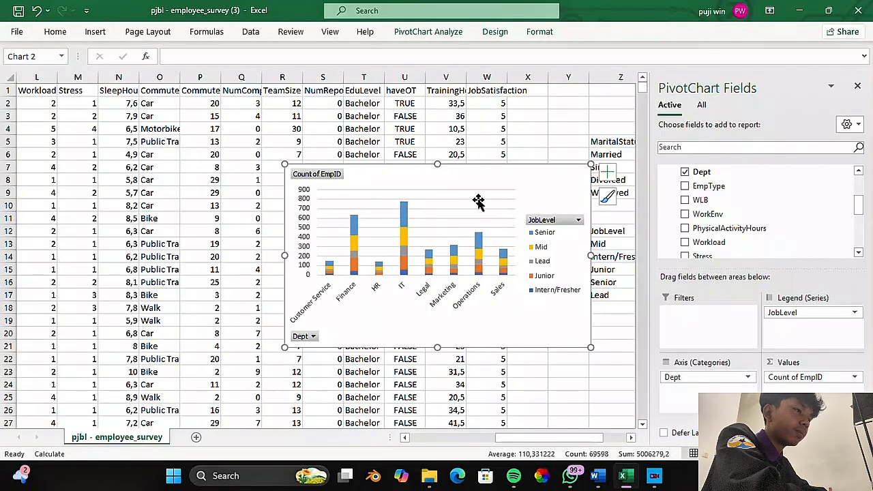
{"action": "left_click", "coordinate": [607, 172]}
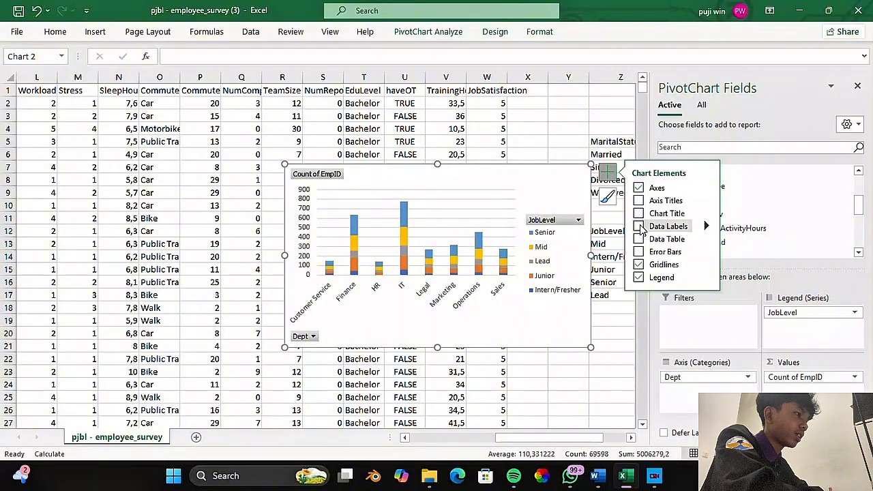
{"action": "left_click", "coordinate": [639, 226]}
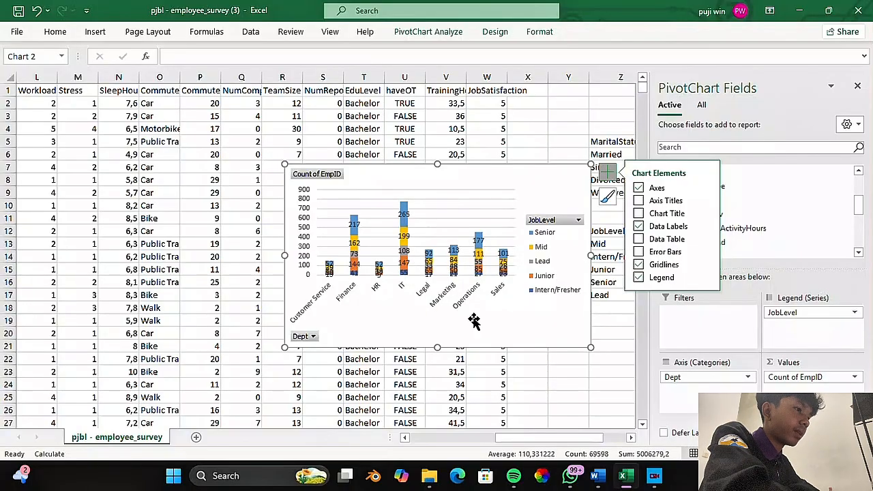
- Review question d in the Word assignment against the stacked chart in Excel, and return to Word to read question e
{"action": "left_click", "coordinate": [598, 475]}
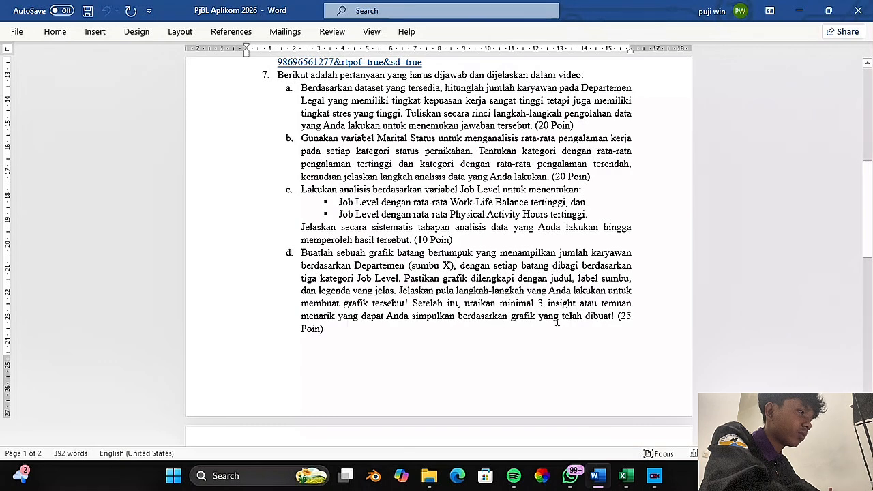
{"action": "left_click", "coordinate": [622, 475]}
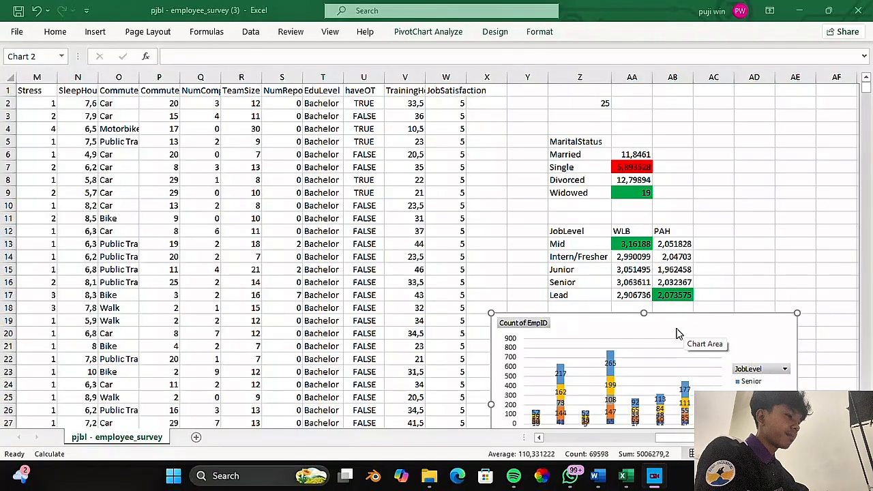
{"action": "mouse_move", "coordinate": [609, 480]}
{"action": "left_click", "coordinate": [608, 479]}
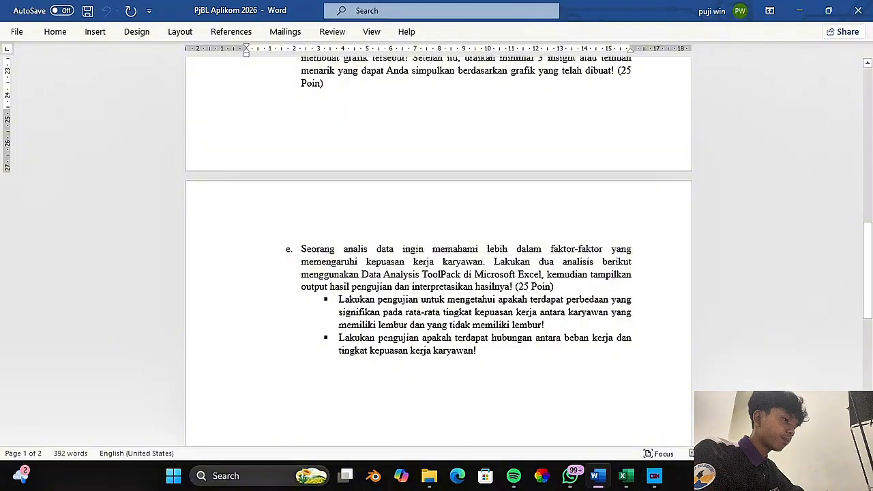
- Switch to Excel and look over the employee survey columns for the overtime and job satisfaction data needed for question e
{"action": "left_click", "coordinate": [626, 477]}
{"action": "scroll", "coordinate": [614, 341], "scroll_direction": "down", "scroll_amount": 4}
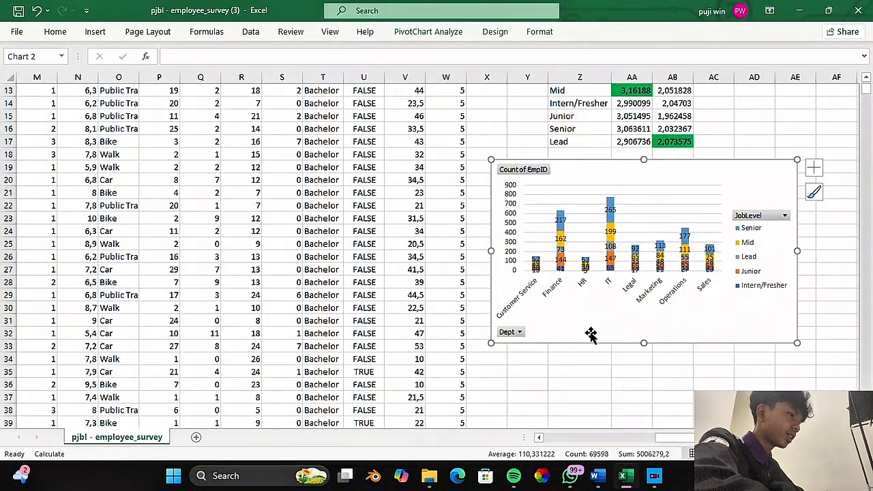
{"action": "scroll", "coordinate": [591, 334], "scroll_direction": "up", "scroll_amount": 4}
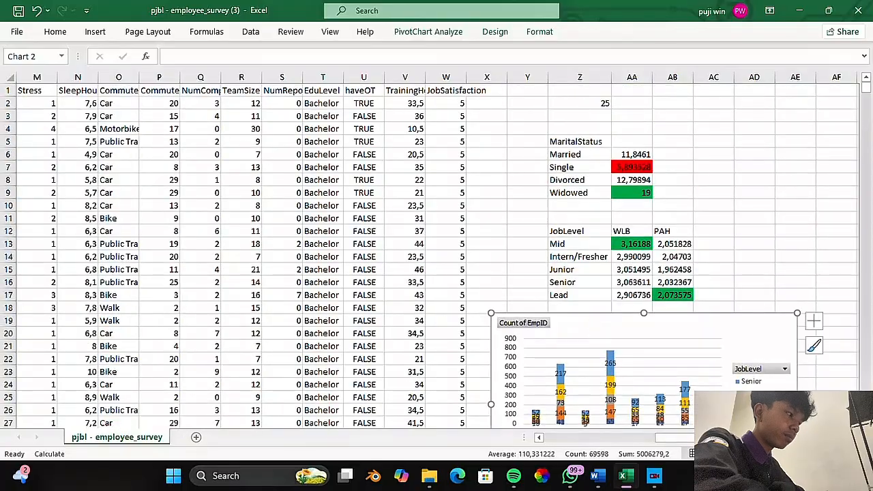
{"action": "scroll", "coordinate": [436, 250], "scroll_direction": "right", "scroll_amount": 5}
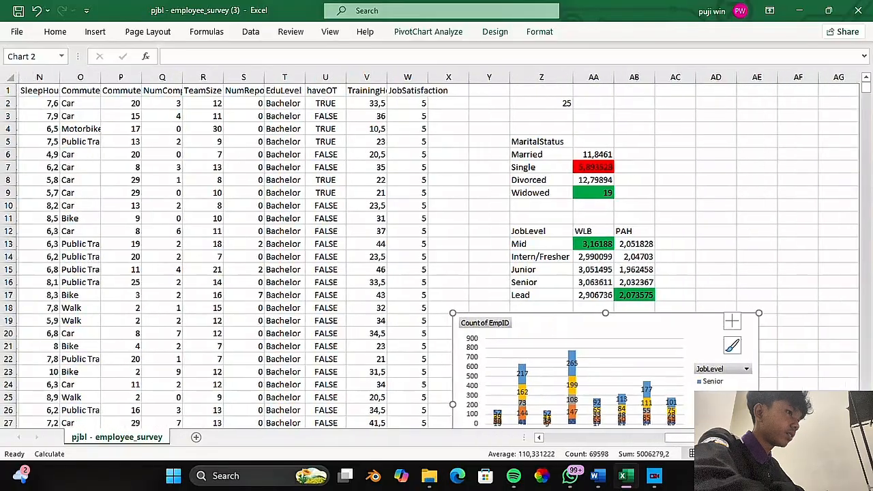
{"action": "scroll", "coordinate": [437, 249], "scroll_direction": "right", "scroll_amount": 2}
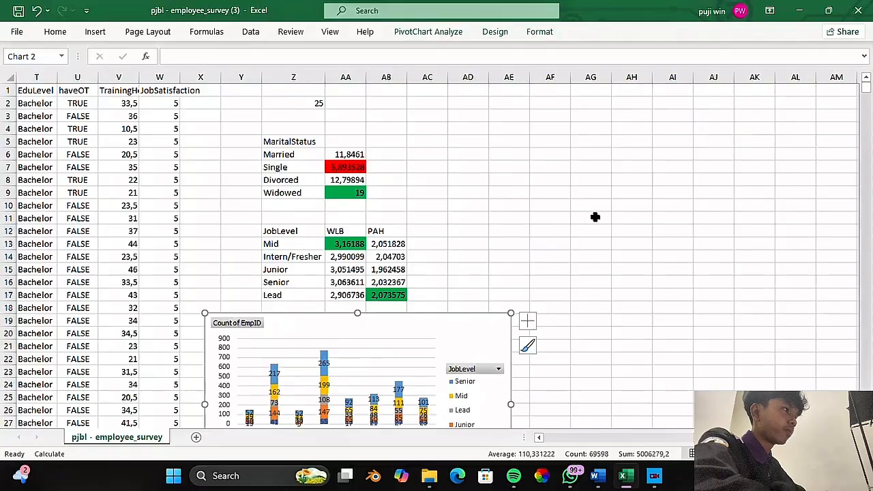
{"action": "left_click", "coordinate": [549, 103]}
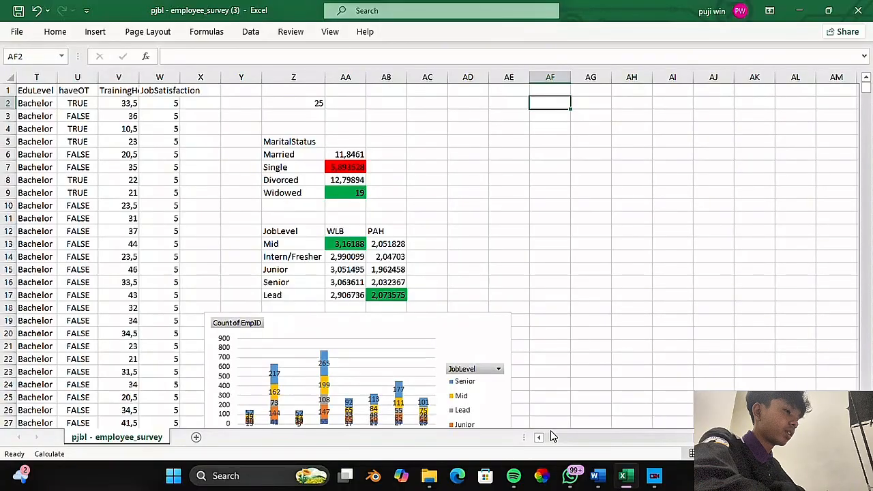
{"action": "scroll", "coordinate": [544, 440], "scroll_direction": "left", "scroll_amount": 7}
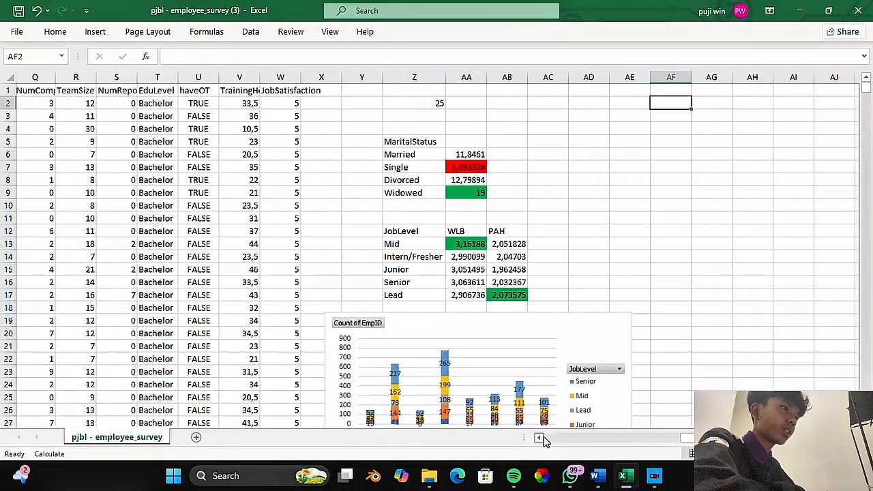
{"action": "scroll", "coordinate": [543, 440], "scroll_direction": "left", "scroll_amount": 3}
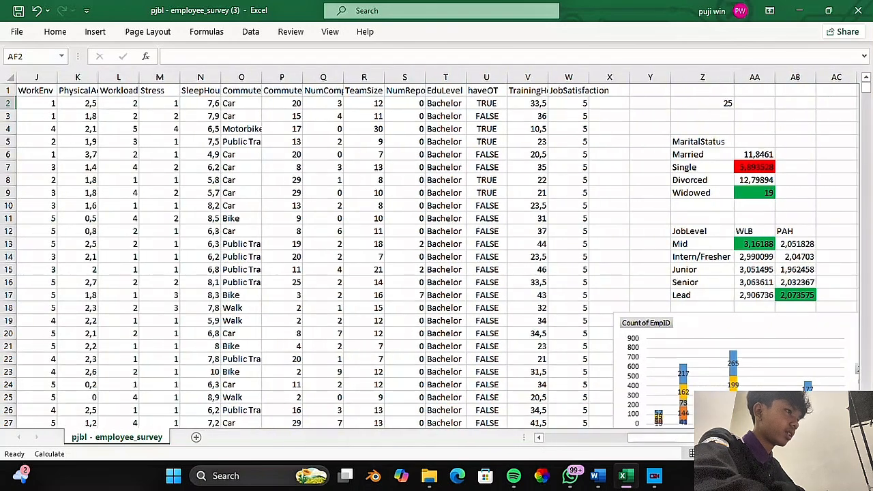
{"action": "scroll", "coordinate": [455, 141], "scroll_direction": "right", "scroll_amount": 1}
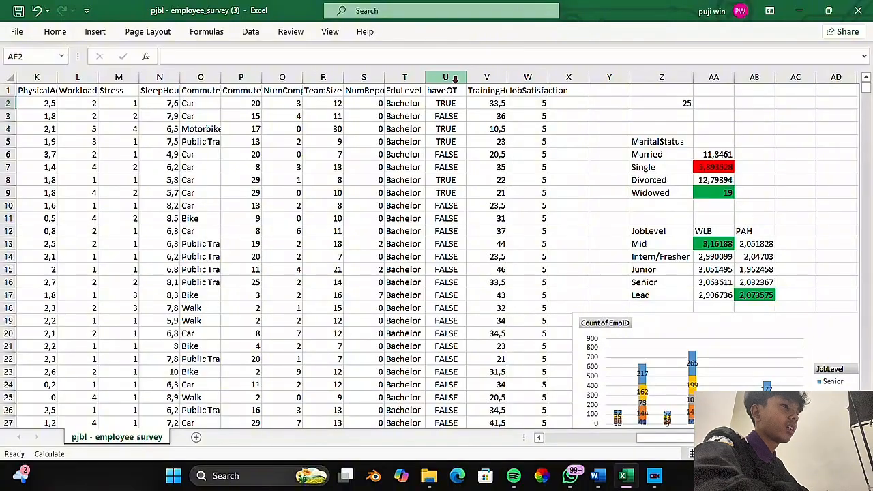
- Add filters to the survey table's header row, starting from the haveOT header in U1
{"action": "left_click", "coordinate": [457, 87]}
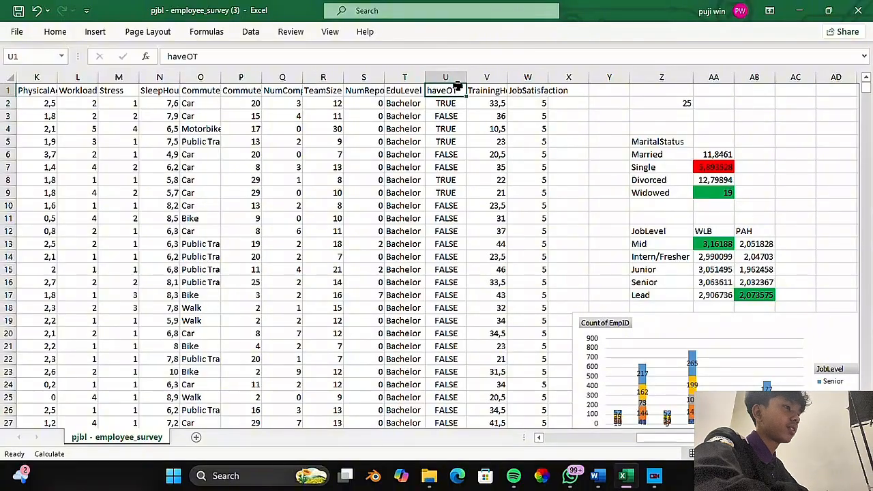
{"action": "left_click", "coordinate": [458, 79]}
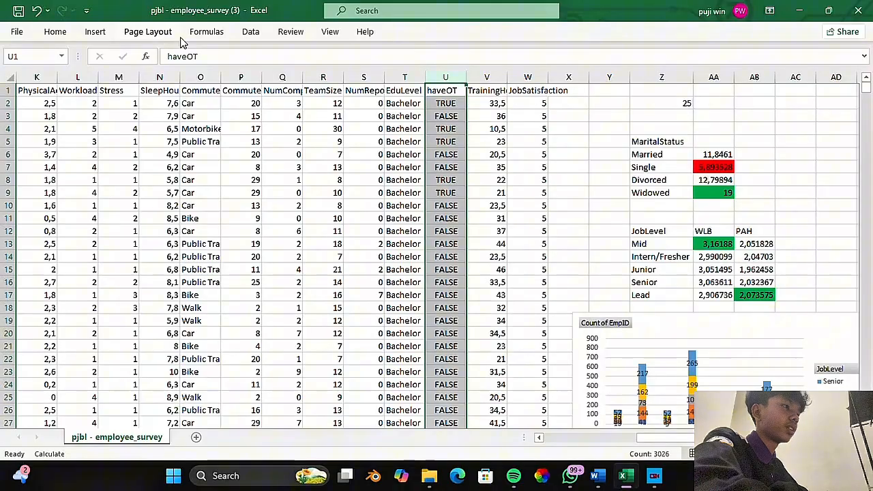
{"action": "left_click", "coordinate": [450, 91]}
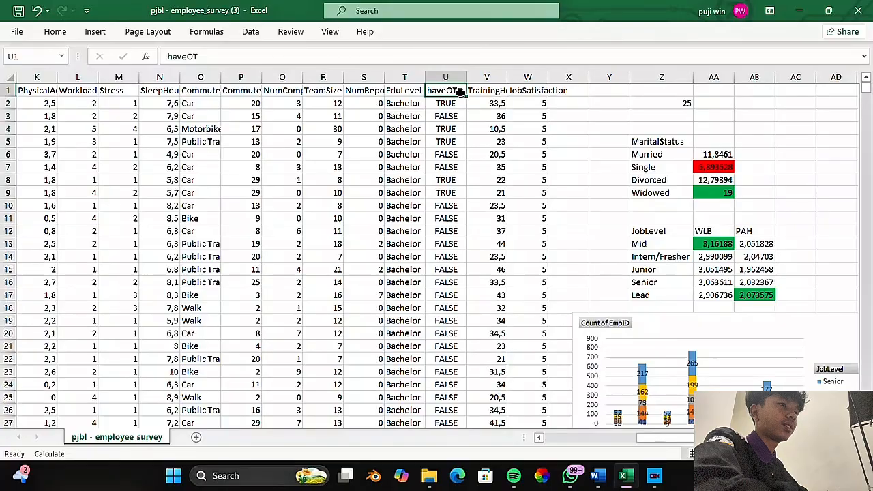
{"action": "left_click", "coordinate": [96, 34]}
{"action": "left_click", "coordinate": [147, 33]}
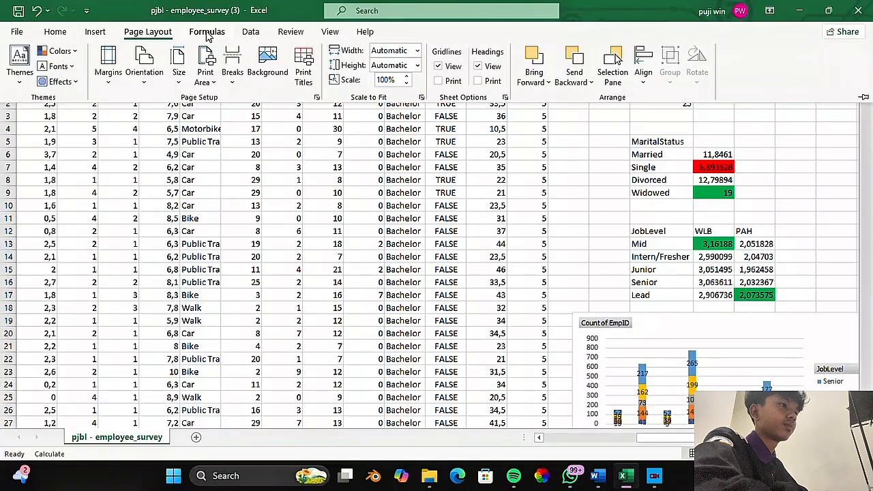
{"action": "left_click", "coordinate": [206, 33]}
{"action": "left_click", "coordinate": [258, 36]}
{"action": "left_click", "coordinate": [409, 70]}
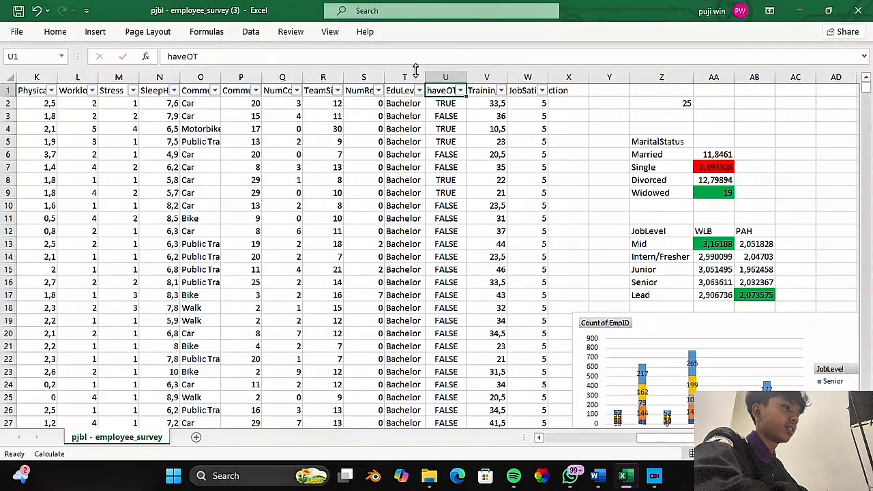
- Filter the haveOT column to show only the FALSE records
{"action": "left_click", "coordinate": [460, 90]}
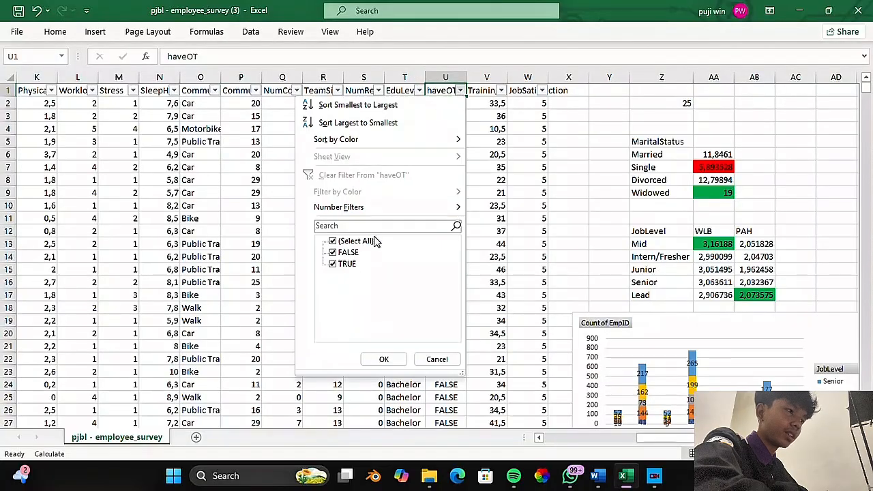
{"action": "left_click", "coordinate": [333, 265]}
{"action": "left_click", "coordinate": [386, 358]}
{"action": "scroll", "coordinate": [539, 328], "scroll_direction": "down", "scroll_amount": 1}
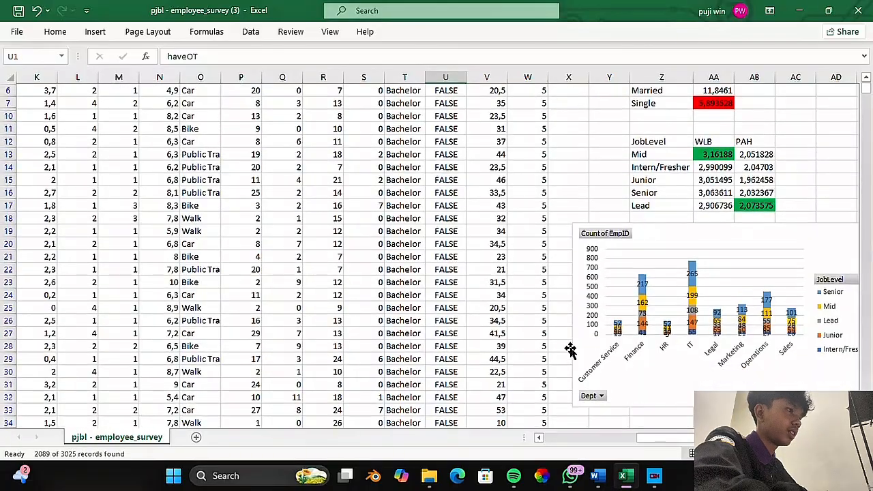
{"action": "scroll", "coordinate": [567, 348], "scroll_direction": "up", "scroll_amount": 1}
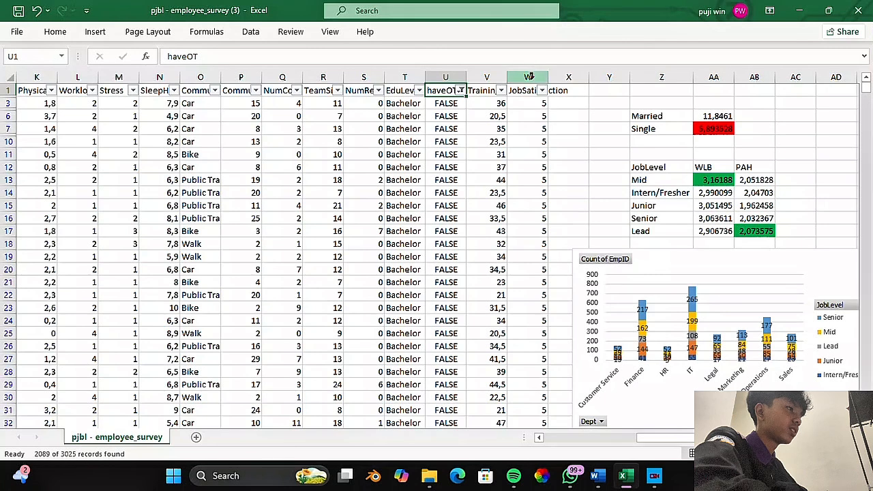
- Copy the filtered JobSatisfaction column W of employees without overtime and paste it at AH1
{"action": "left_click", "coordinate": [530, 78]}
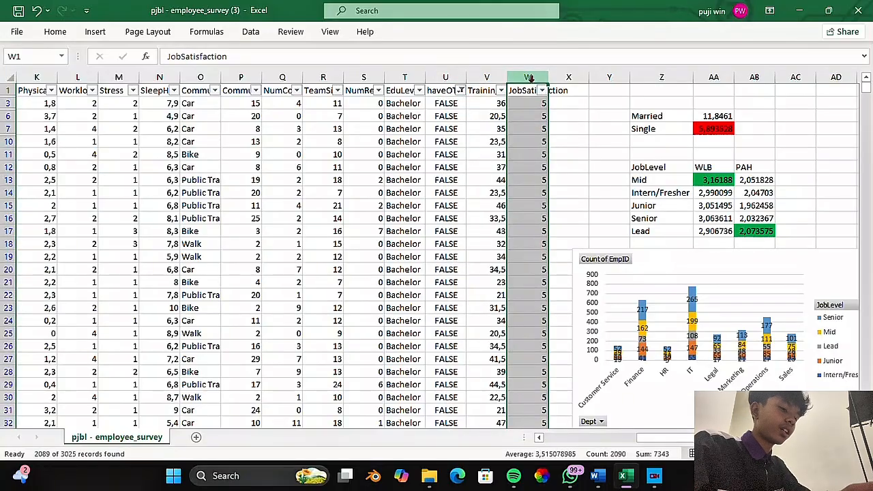
{"action": "key", "text": "ctrl+c"}
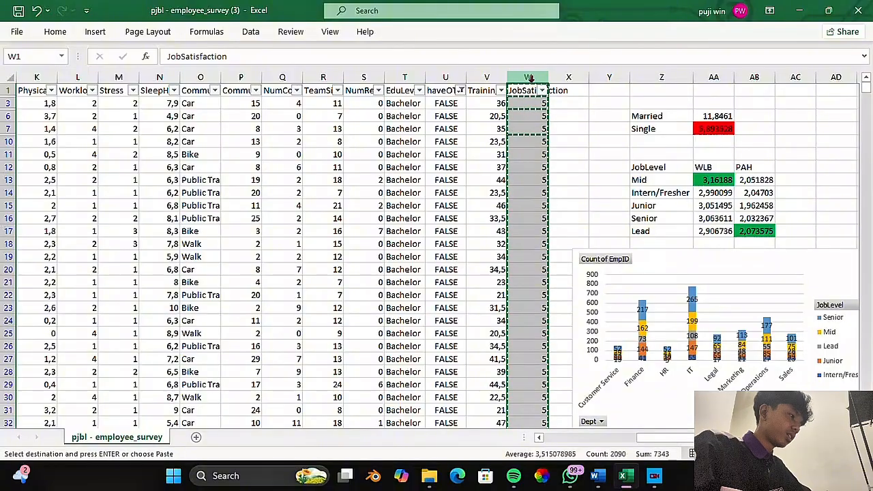
{"action": "scroll", "coordinate": [545, 272], "scroll_direction": "right", "scroll_amount": 1}
{"action": "scroll", "coordinate": [437, 273], "scroll_direction": "right", "scroll_amount": 5}
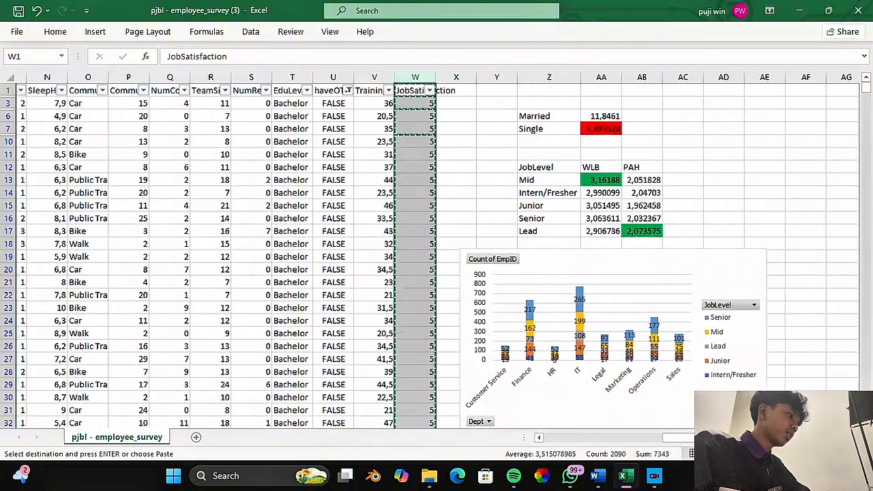
{"action": "scroll", "coordinate": [436, 273], "scroll_direction": "right", "scroll_amount": 2}
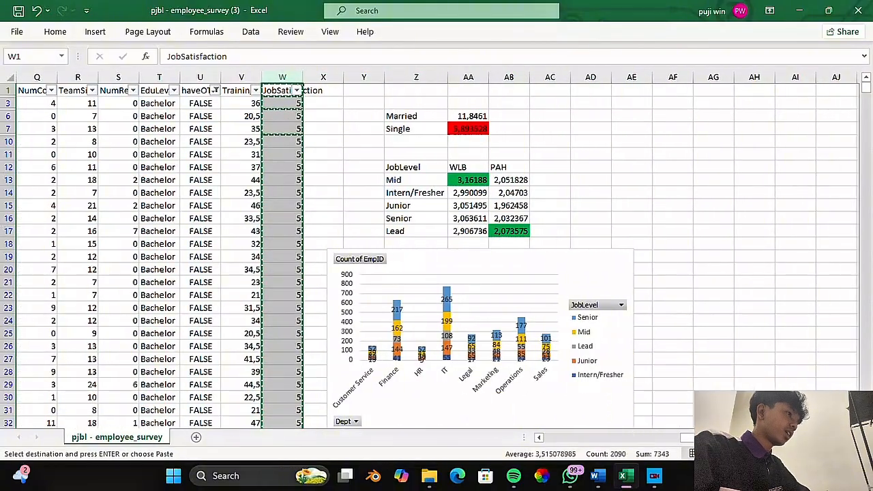
{"action": "scroll", "coordinate": [580, 157], "scroll_direction": "right", "scroll_amount": 2}
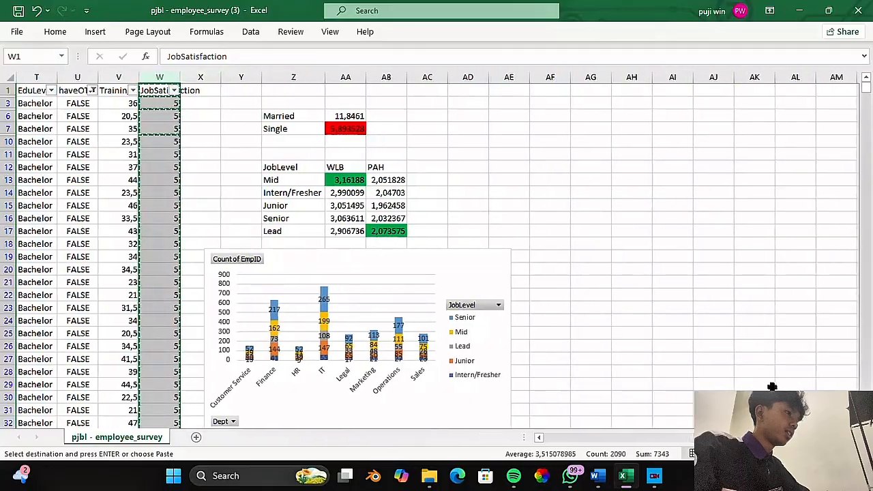
{"action": "left_click", "coordinate": [635, 89]}
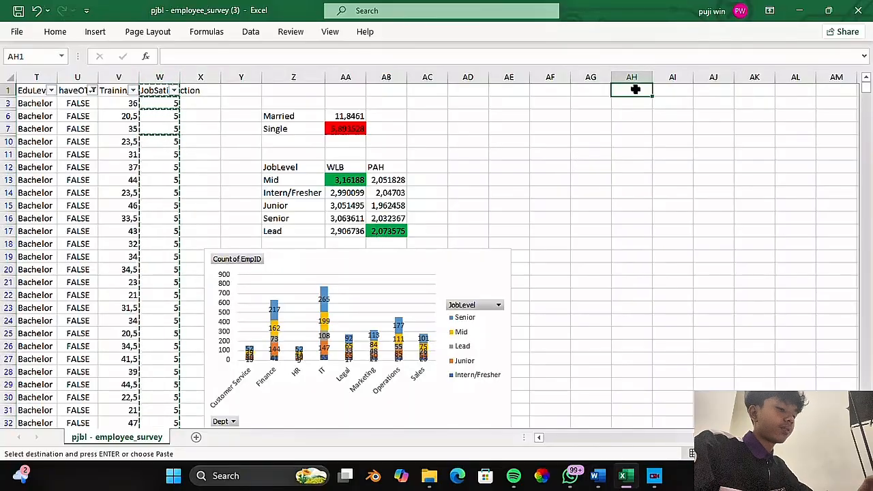
{"action": "key", "text": "ctrl+v"}
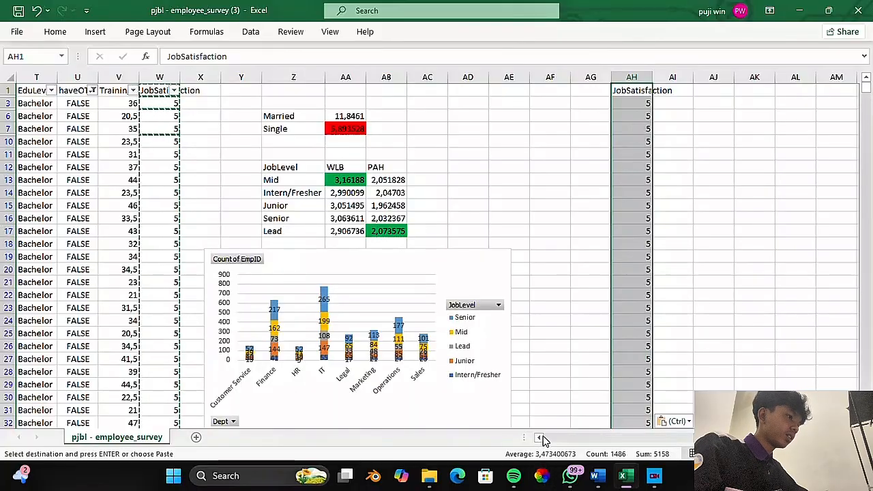
- Change the haveOT filter to show only the TRUE records
{"action": "scroll", "coordinate": [543, 440], "scroll_direction": "left", "scroll_amount": 9}
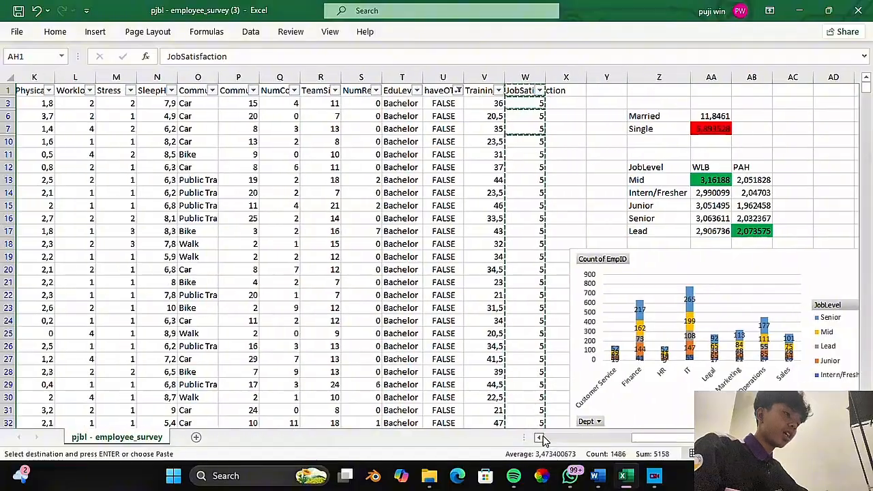
{"action": "scroll", "coordinate": [543, 440], "scroll_direction": "left", "scroll_amount": 4}
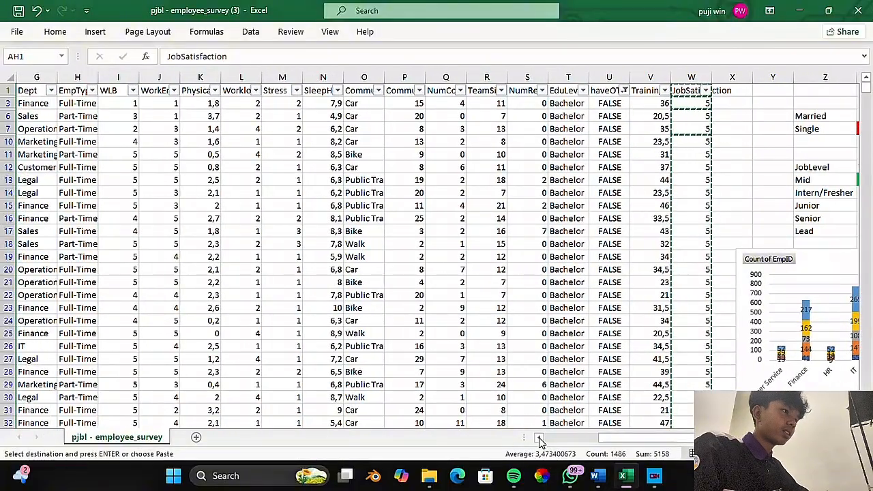
{"action": "scroll", "coordinate": [539, 440], "scroll_direction": "left", "scroll_amount": 1}
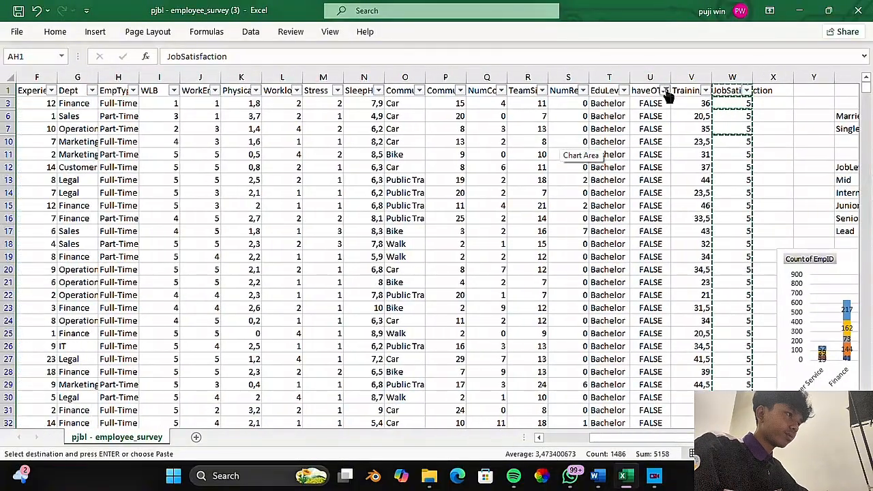
{"action": "left_click", "coordinate": [664, 91]}
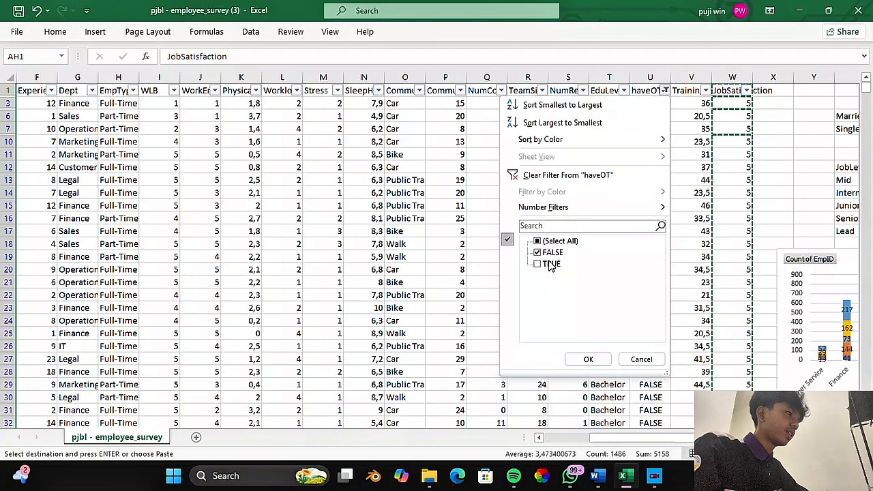
{"action": "left_click", "coordinate": [551, 265]}
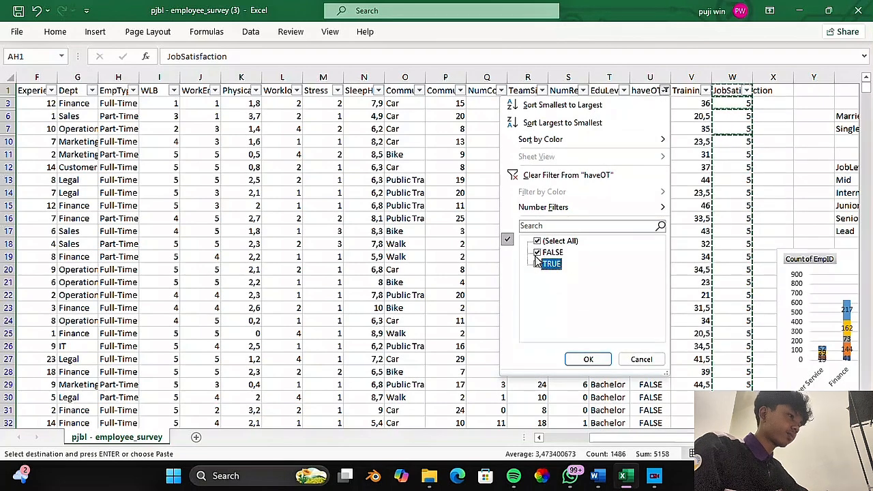
{"action": "left_click", "coordinate": [537, 252]}
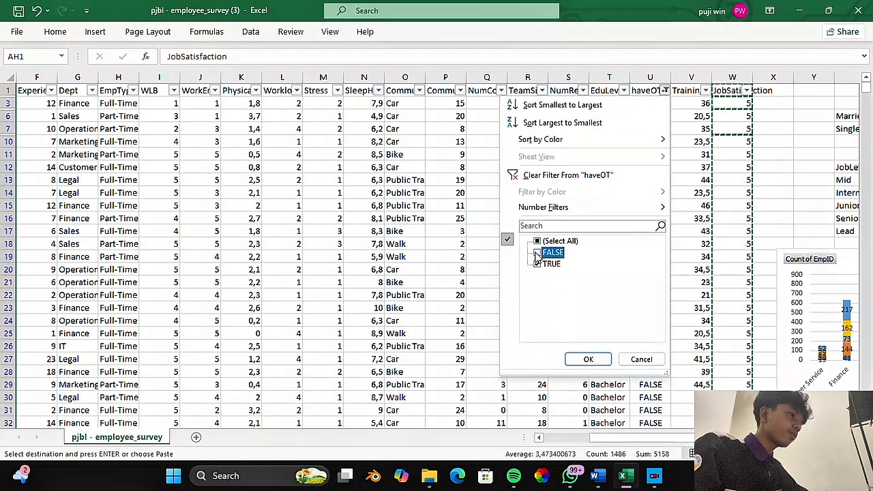
{"action": "left_click", "coordinate": [602, 362]}
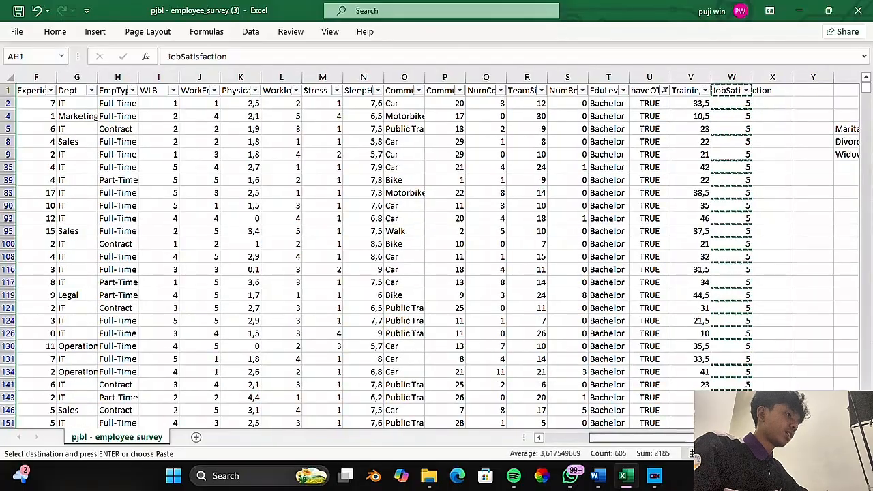
- Copy the filtered JobSatisfaction column W of employees with overtime and paste it at AI1, beside the non-overtime scores
{"action": "scroll", "coordinate": [570, 77], "scroll_direction": "right", "scroll_amount": 2}
{"action": "left_click", "coordinate": [570, 77]}
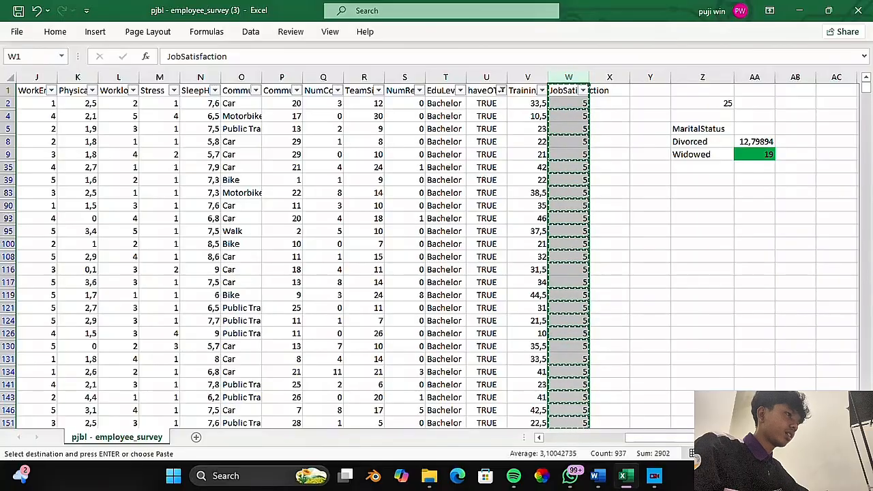
{"action": "scroll", "coordinate": [437, 252], "scroll_direction": "right", "scroll_amount": 10}
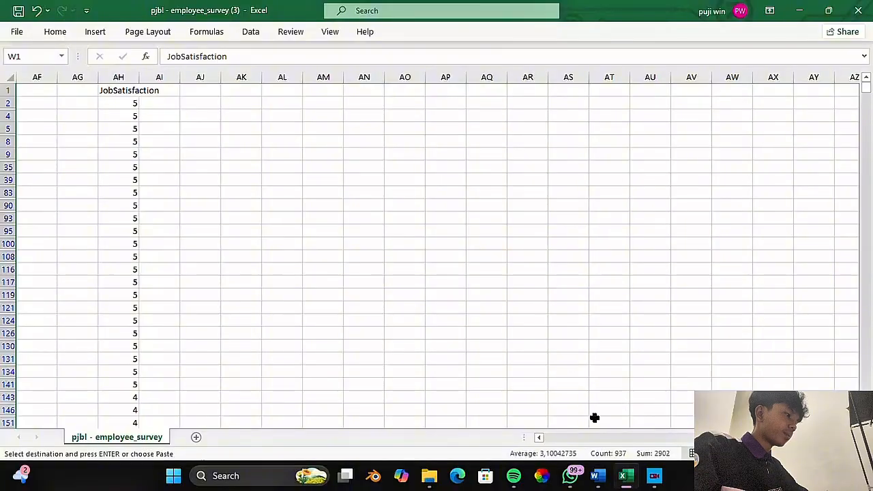
{"action": "left_click", "coordinate": [539, 437]}
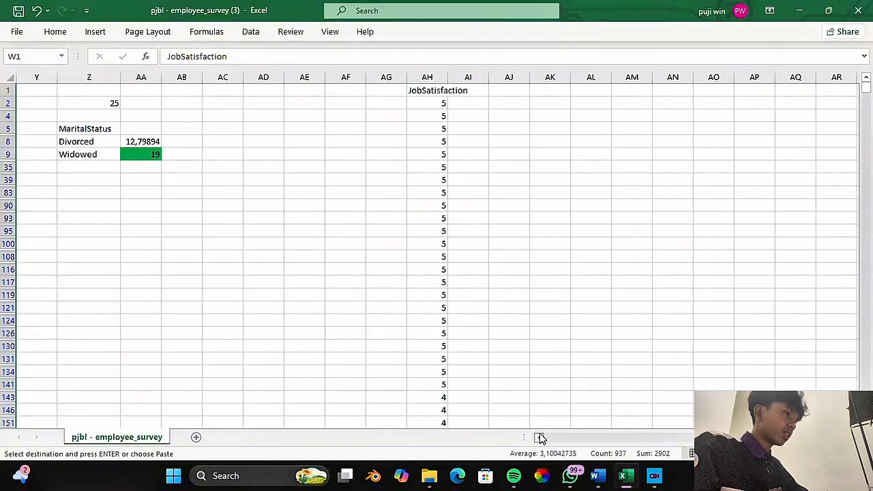
{"action": "left_click", "coordinate": [518, 90]}
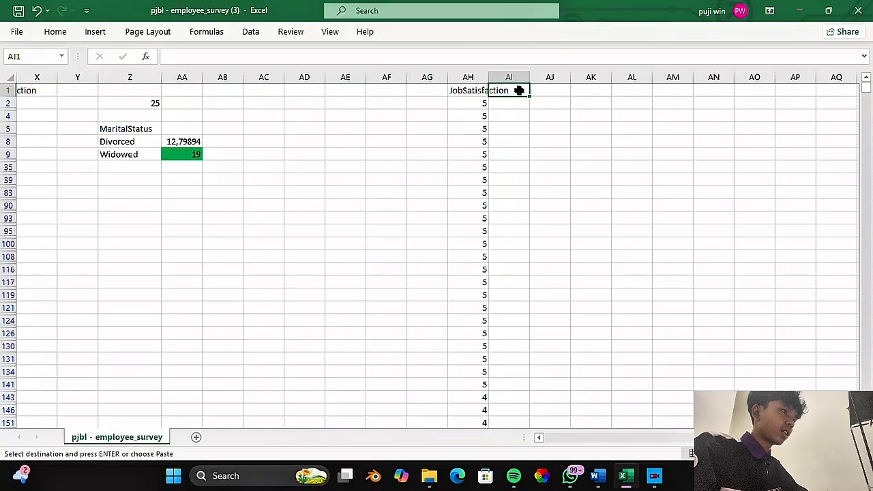
{"action": "key", "text": "ctrl+v"}
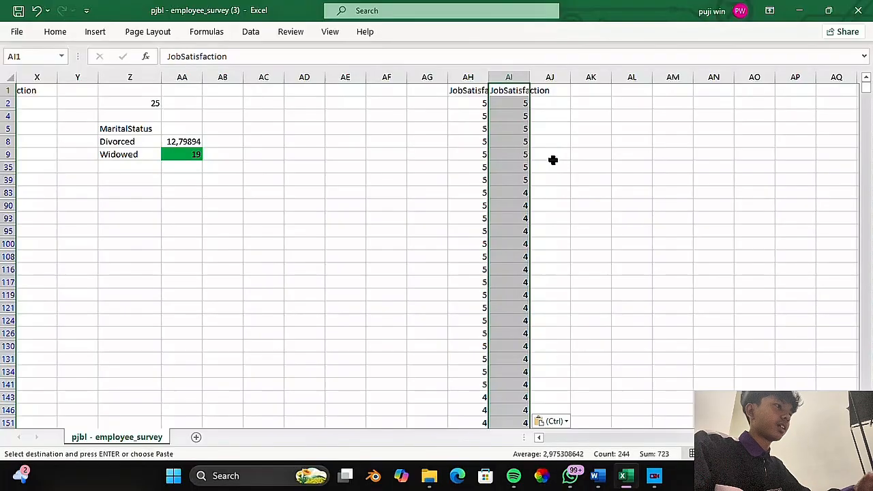
- Widen columns AH and AI to fit their JobSatisfaction headers
{"action": "left_click", "coordinate": [491, 77]}
{"action": "double_click", "coordinate": [491, 77]}
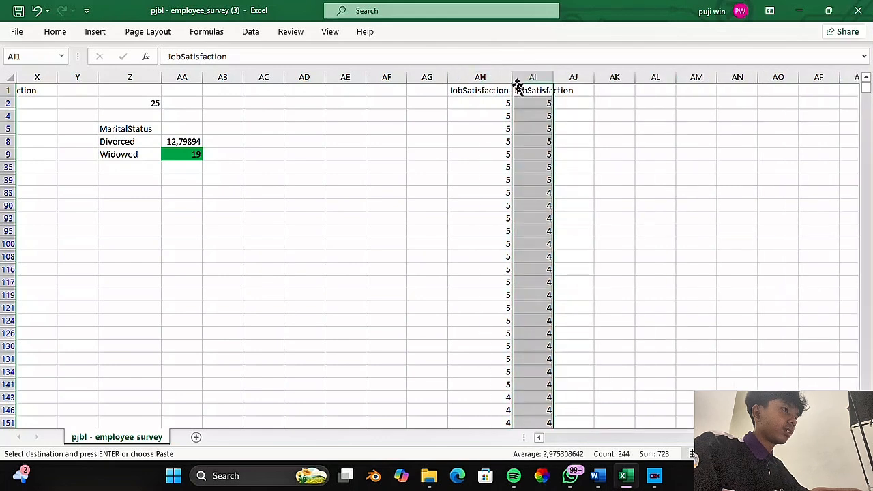
{"action": "double_click", "coordinate": [552, 78]}
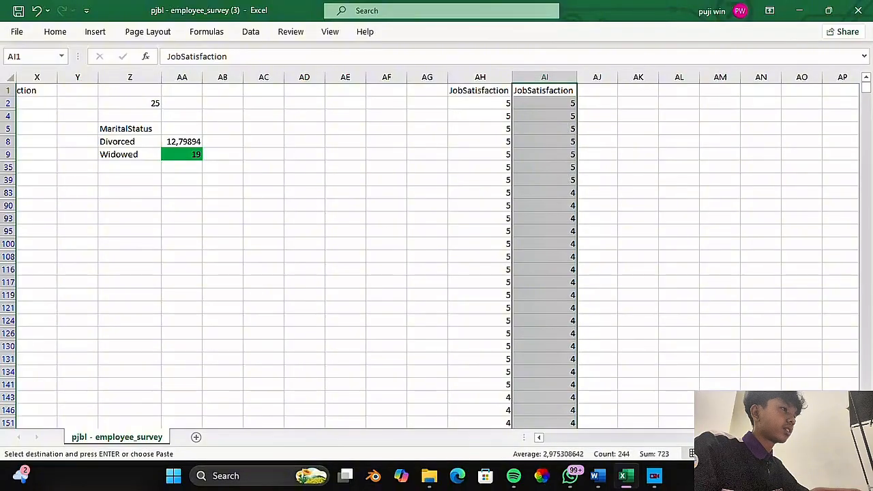
- Reset the haveOT filter to show all records, both FALSE and TRUE
{"action": "scroll", "coordinate": [653, 385], "scroll_direction": "left", "scroll_amount": 6}
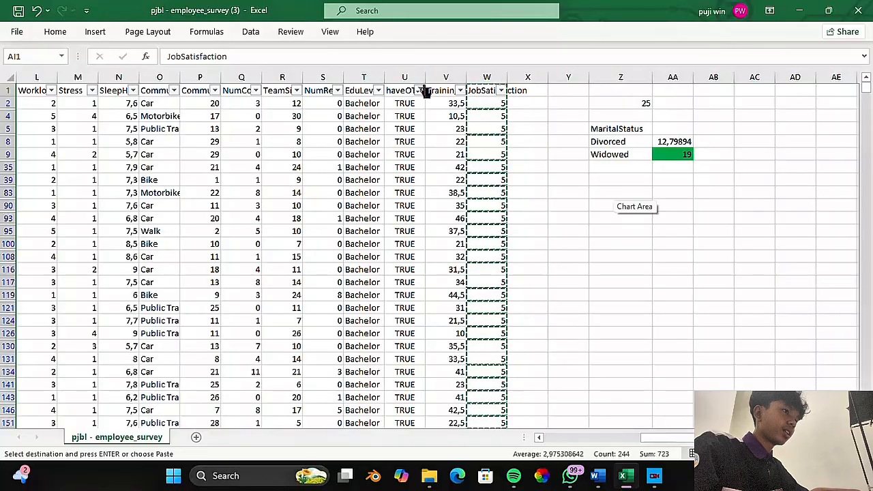
{"action": "left_click", "coordinate": [418, 90]}
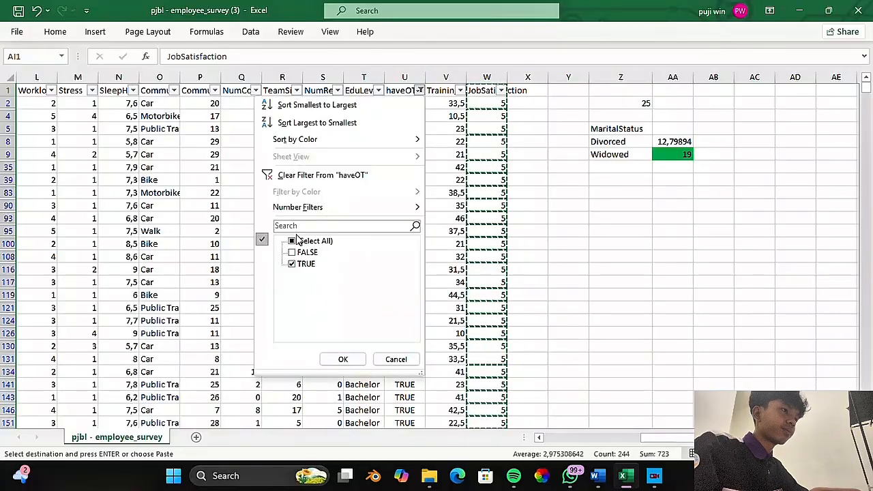
{"action": "left_click", "coordinate": [296, 241]}
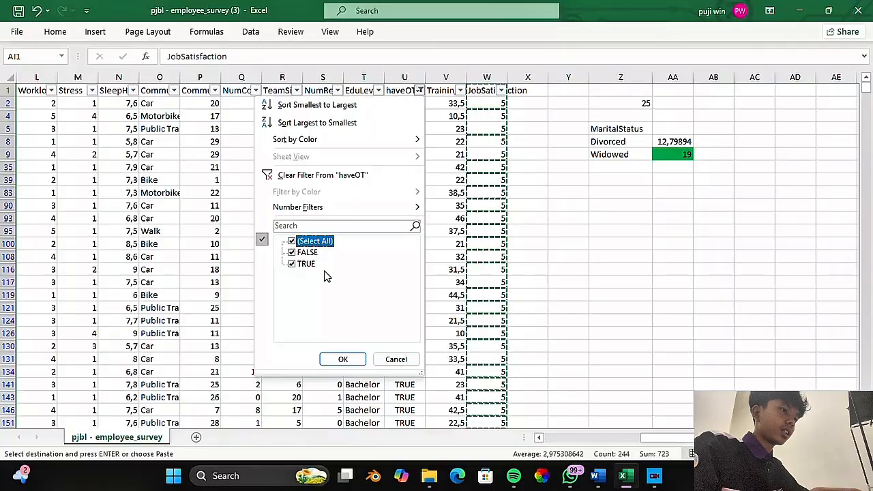
{"action": "left_click", "coordinate": [341, 359]}
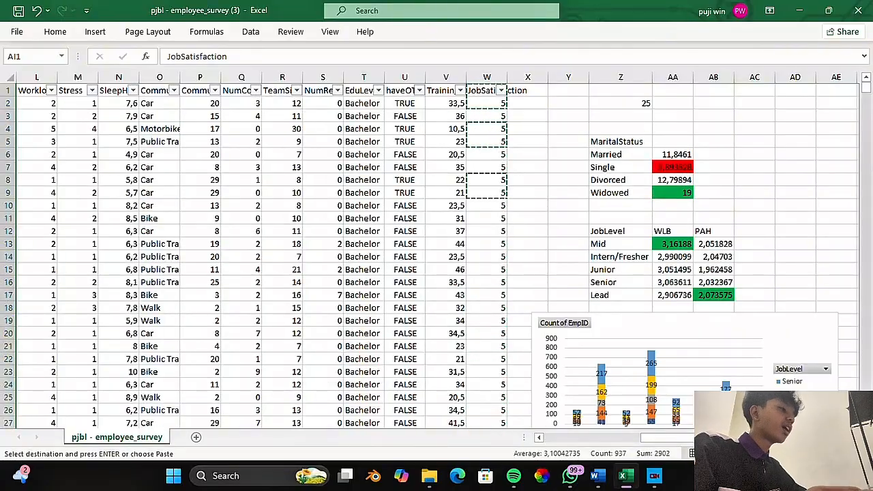
- Start the Data Analysis tool "t-Test: Two-Sample Assuming Unequal Variances" for the two copied JobSatisfaction columns
{"action": "scroll", "coordinate": [437, 259], "scroll_direction": "right", "scroll_amount": 3}
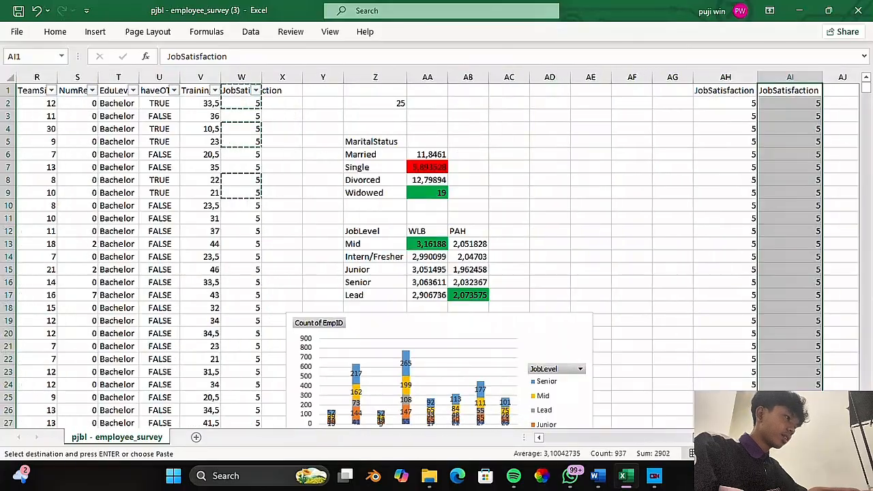
{"action": "scroll", "coordinate": [437, 259], "scroll_direction": "right", "scroll_amount": 2}
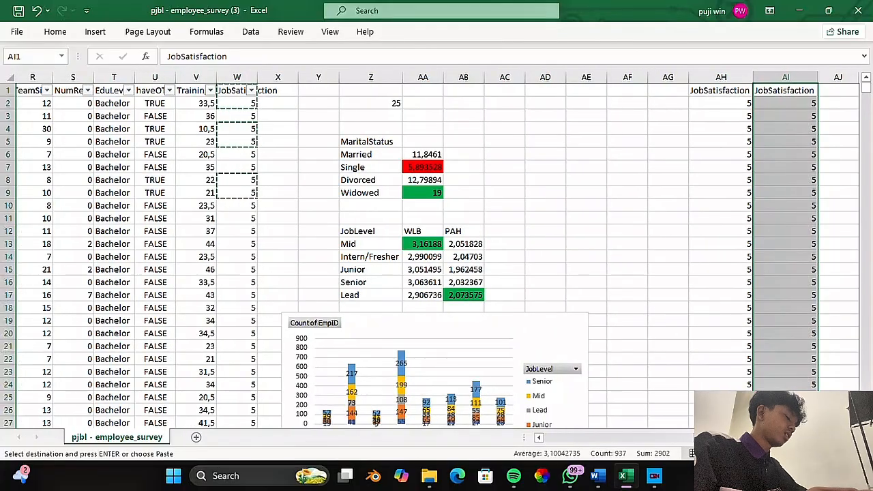
{"action": "scroll", "coordinate": [436, 259], "scroll_direction": "right", "scroll_amount": 2}
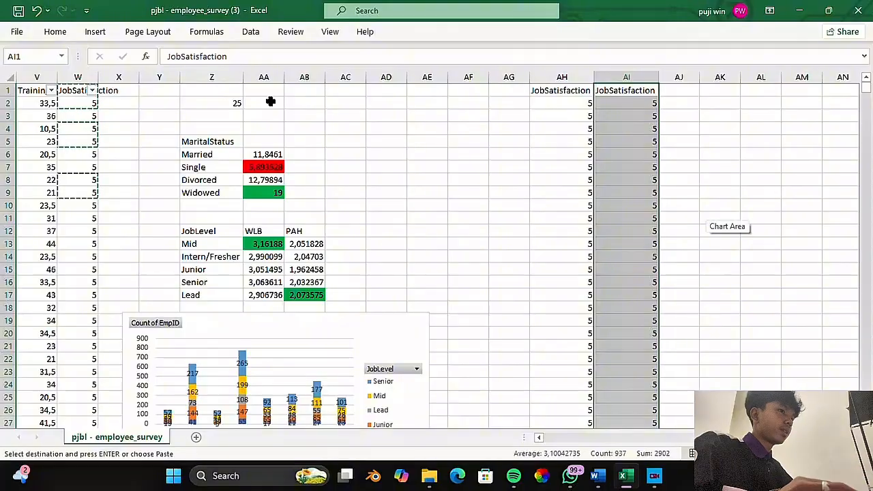
{"action": "left_click", "coordinate": [250, 32]}
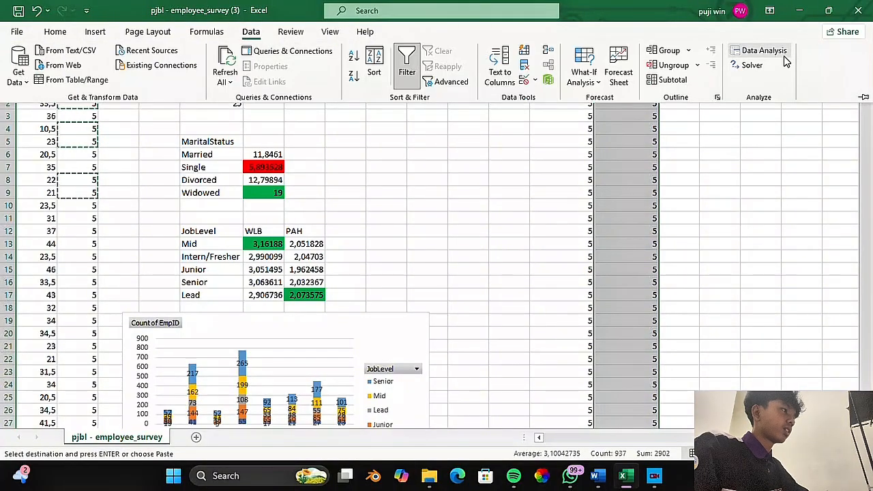
{"action": "left_click", "coordinate": [250, 32]}
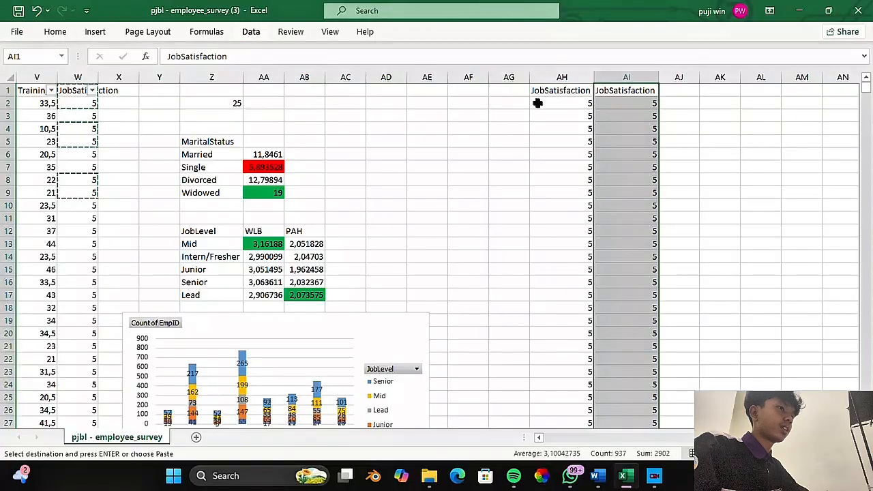
{"action": "left_click", "coordinate": [580, 77]}
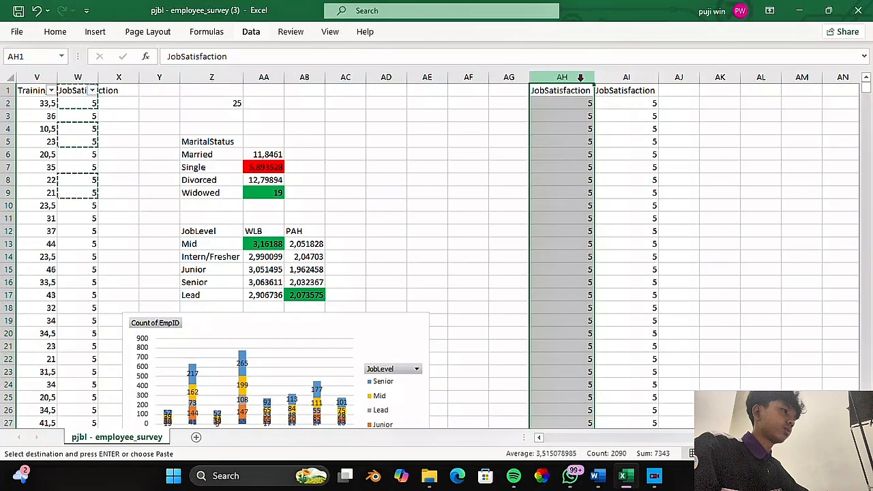
{"action": "left_click_drag", "start_coordinate": [581, 77], "coordinate": [606, 78]}
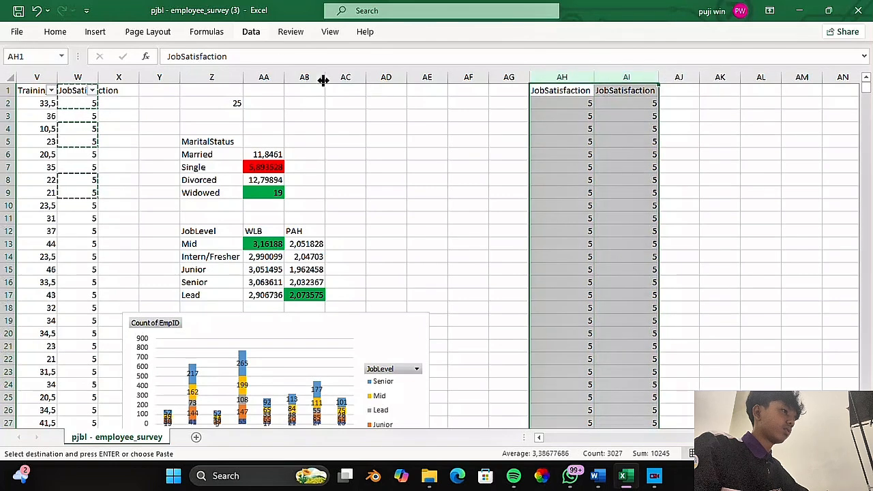
{"action": "left_click", "coordinate": [251, 31]}
{"action": "left_click", "coordinate": [757, 50]}
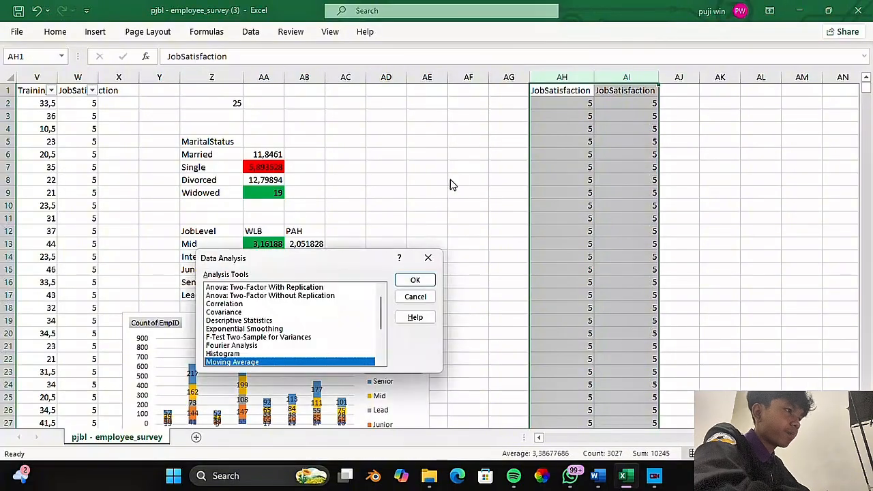
{"action": "scroll", "coordinate": [321, 320], "scroll_direction": "down", "scroll_amount": 3}
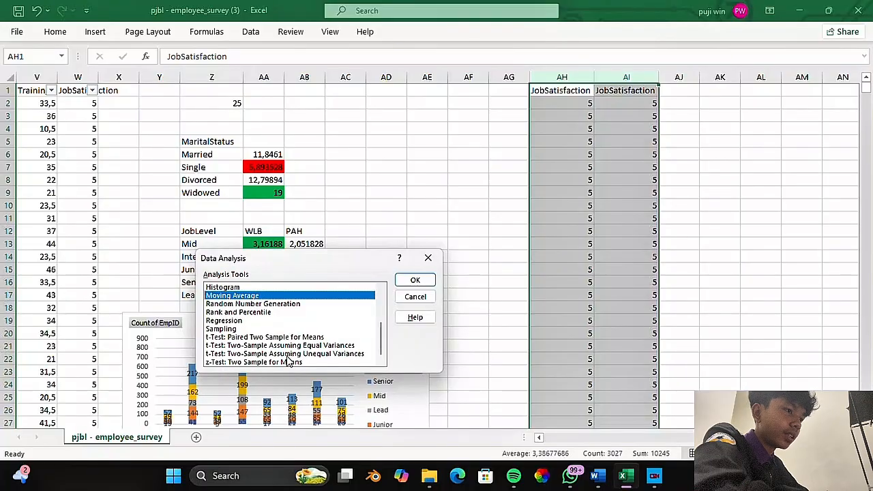
{"action": "left_click", "coordinate": [349, 354]}
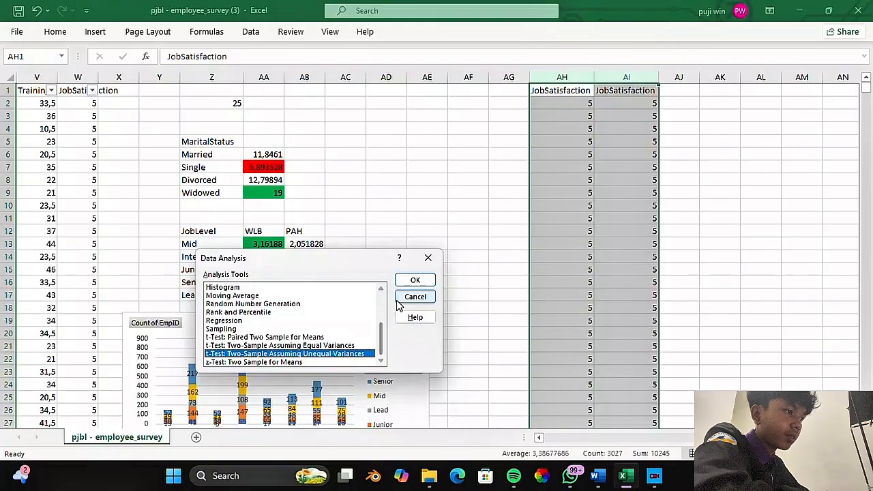
{"action": "left_click", "coordinate": [414, 281]}
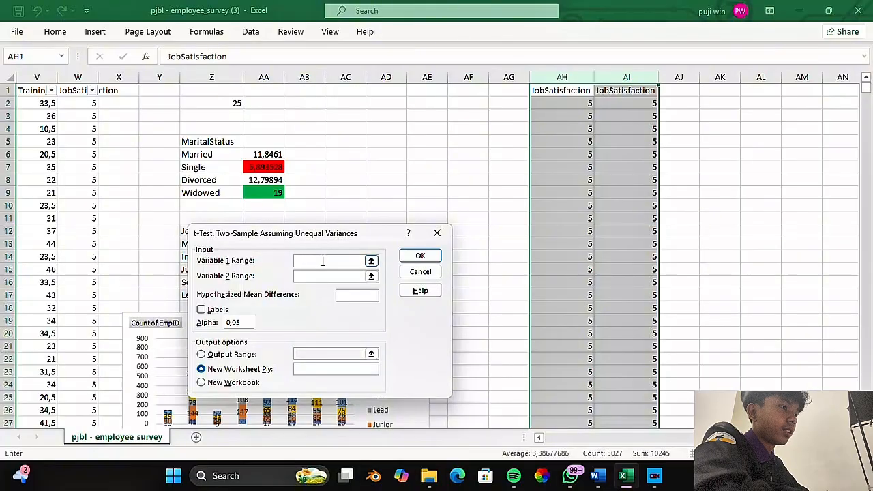
- Run the t-test with column AH as variable 1, column AI as variable 2, labels included, and the output at AK1
{"action": "left_click", "coordinate": [583, 80]}
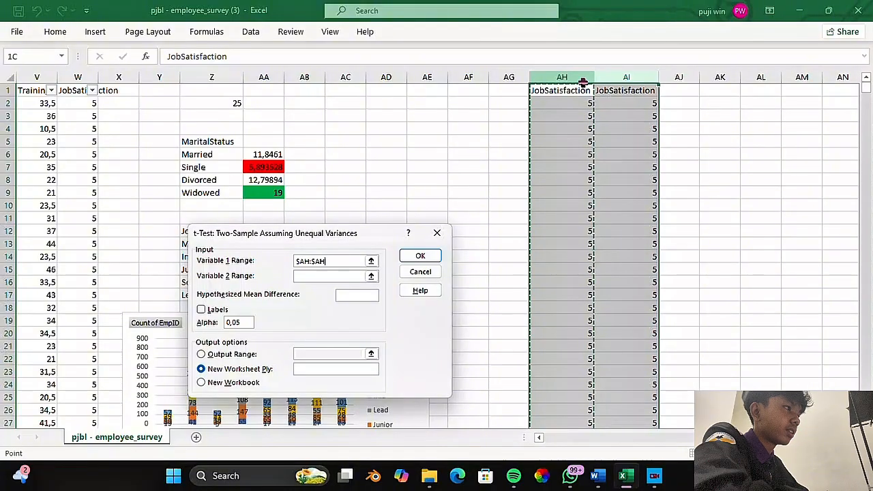
{"action": "left_click", "coordinate": [331, 276]}
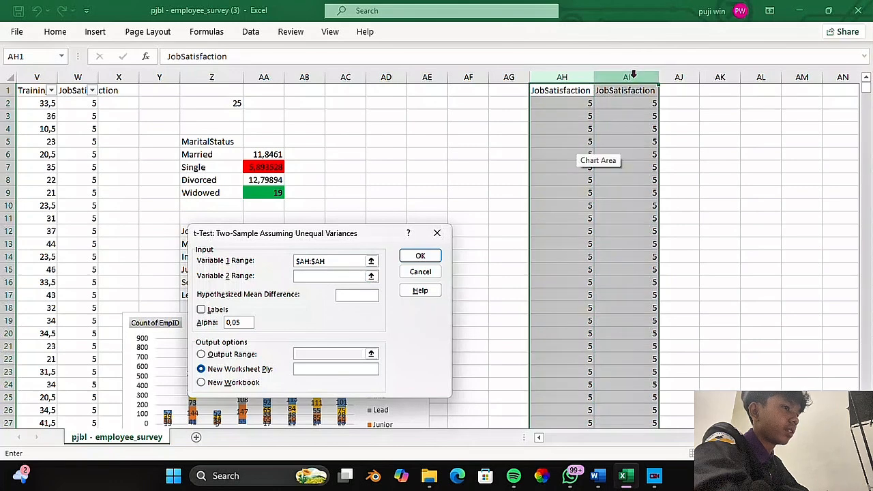
{"action": "left_click", "coordinate": [633, 77]}
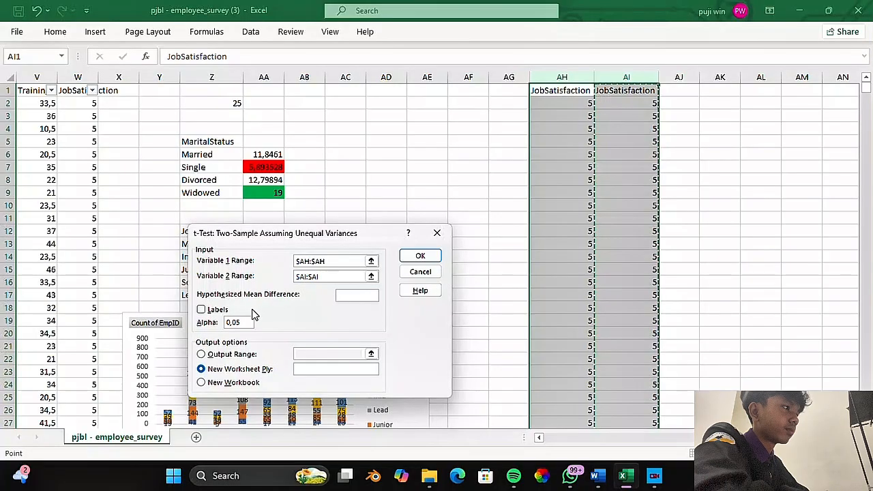
{"action": "left_click", "coordinate": [202, 312]}
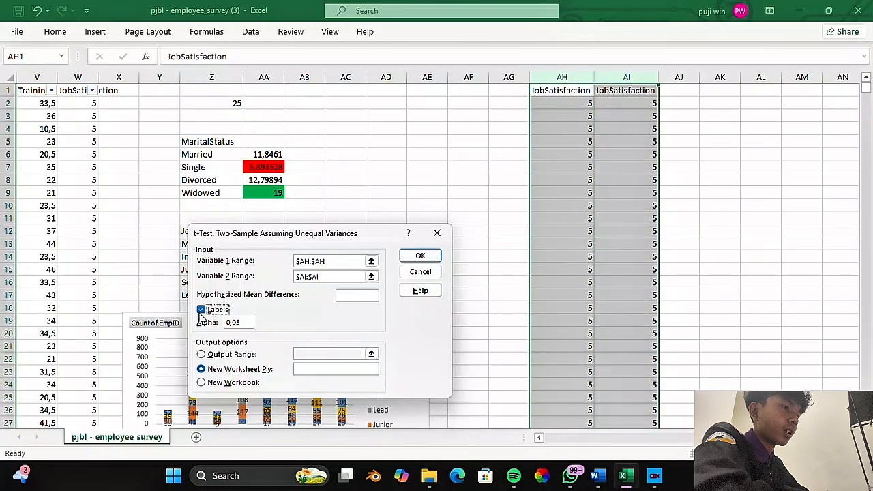
{"action": "left_click", "coordinate": [201, 355]}
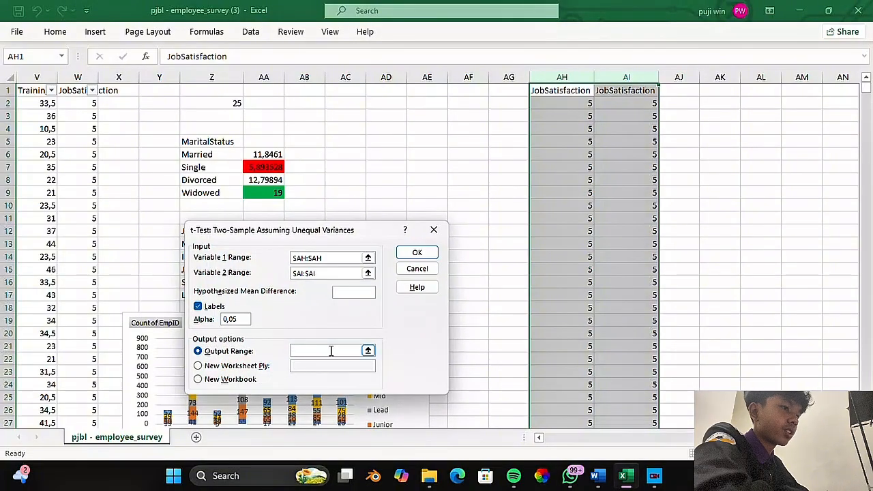
{"action": "left_click", "coordinate": [736, 93]}
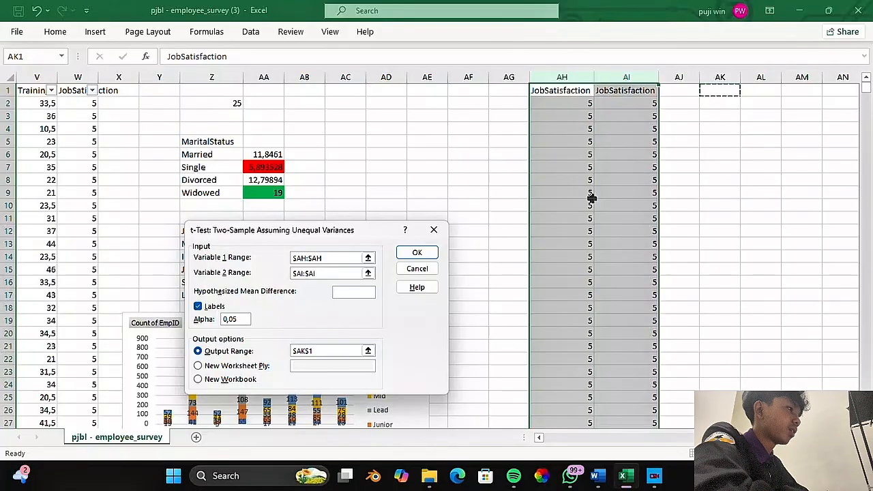
{"action": "left_click", "coordinate": [430, 250]}
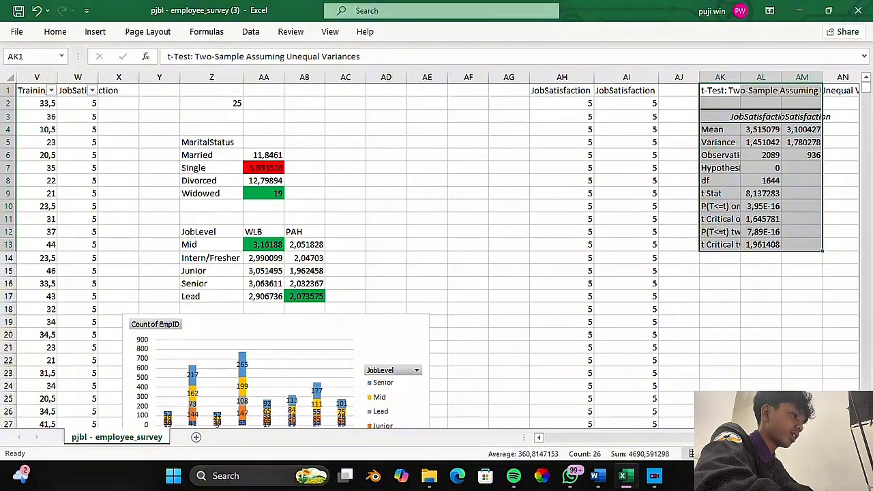
- Widen columns AK, AL and AM to fit the t-test output's labels and values
{"action": "scroll", "coordinate": [436, 252], "scroll_direction": "right", "scroll_amount": 3}
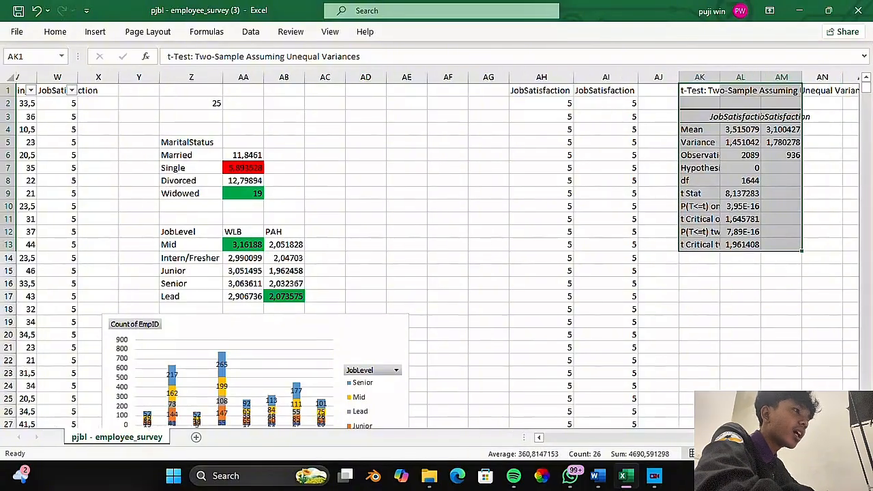
{"action": "scroll", "coordinate": [437, 252], "scroll_direction": "right", "scroll_amount": 2}
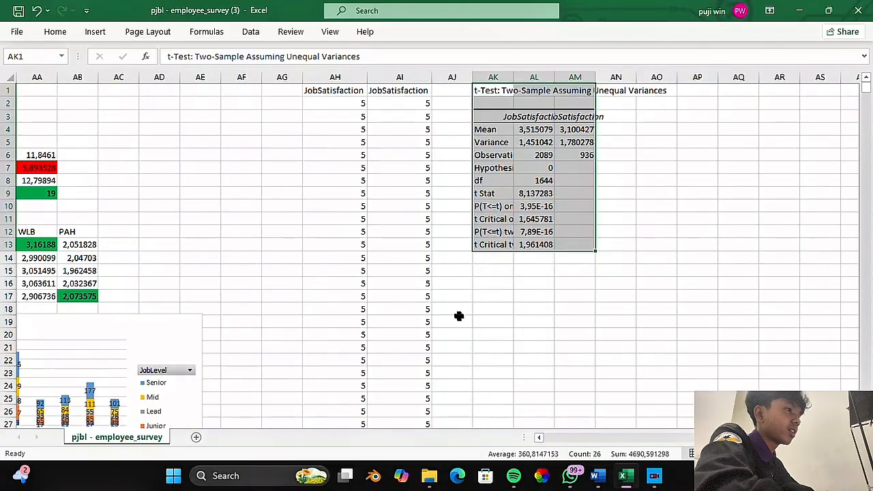
{"action": "double_click", "coordinate": [512, 77]}
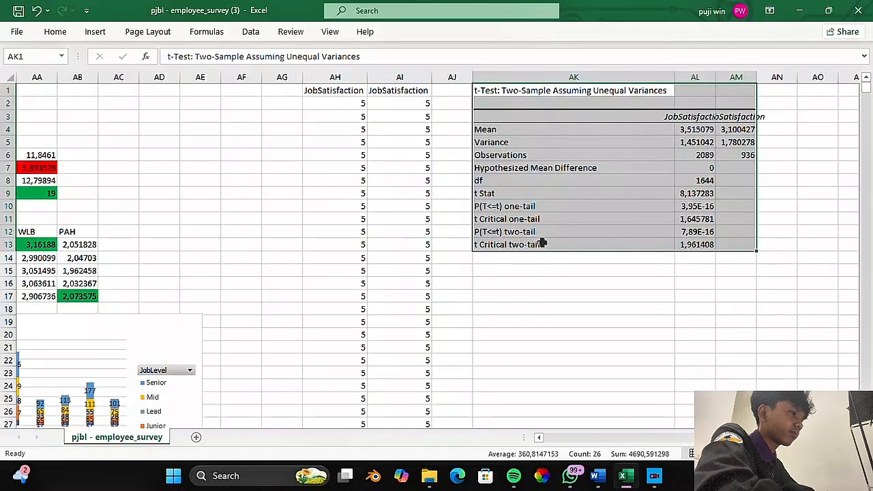
{"action": "double_click", "coordinate": [757, 77]}
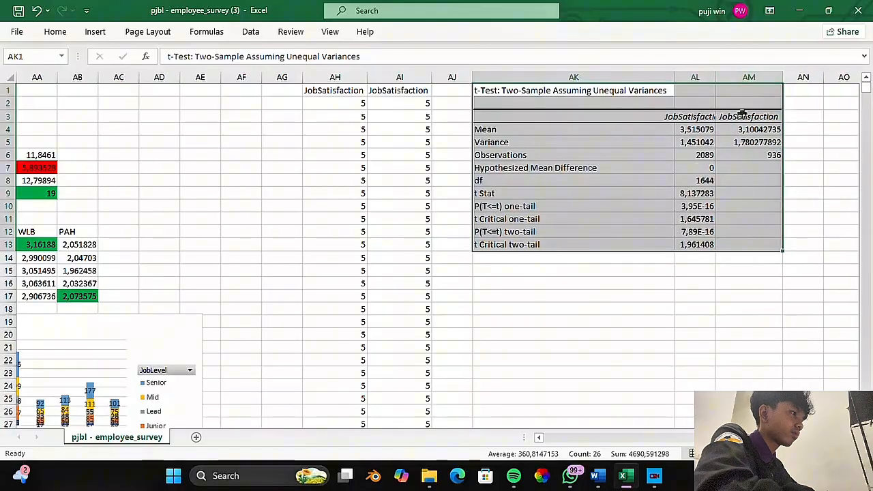
{"action": "double_click", "coordinate": [713, 78]}
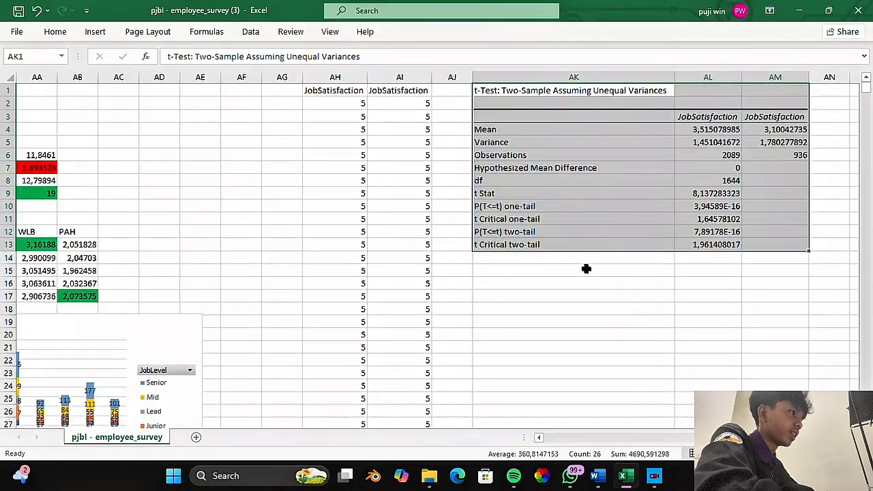
- Highlight the P(T<=t) two-tail label and its value, AK12:AL12, with a green fill
{"action": "left_click", "coordinate": [549, 231]}
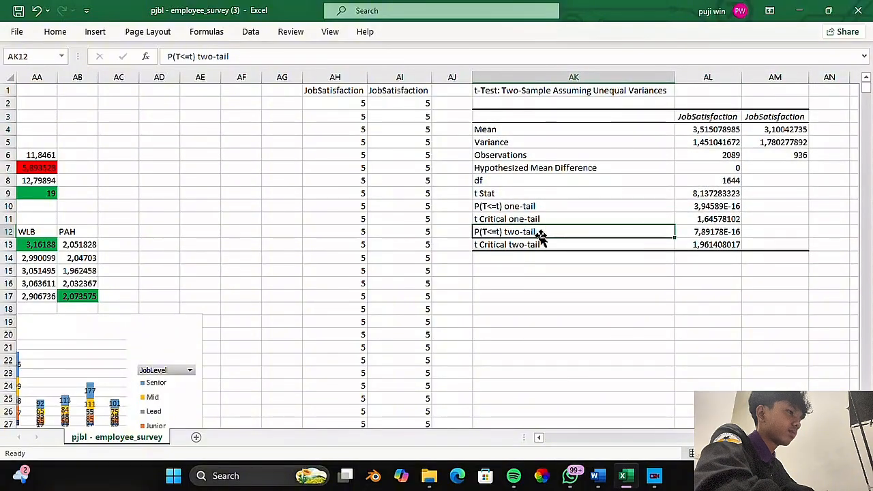
{"action": "left_click", "coordinate": [679, 232]}
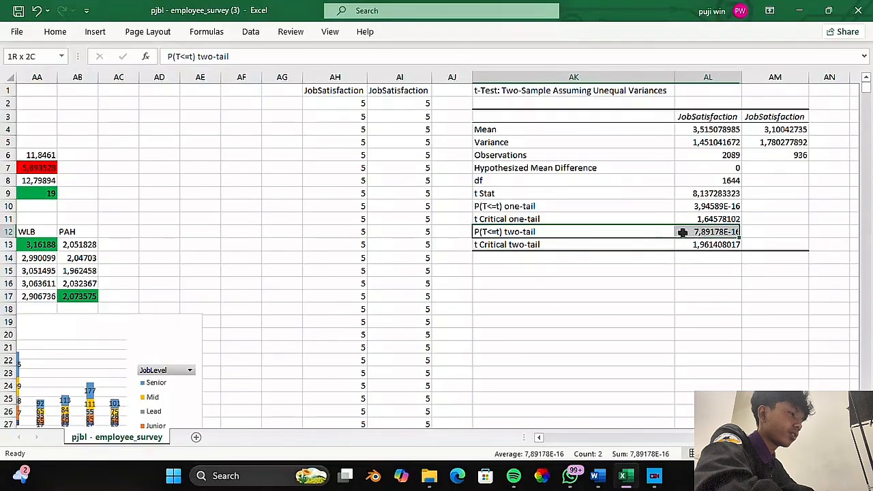
{"action": "left_click", "coordinate": [569, 232]}
{"action": "left_click_drag", "start_coordinate": [645, 228], "coordinate": [686, 234]}
{"action": "left_click", "coordinate": [542, 219]}
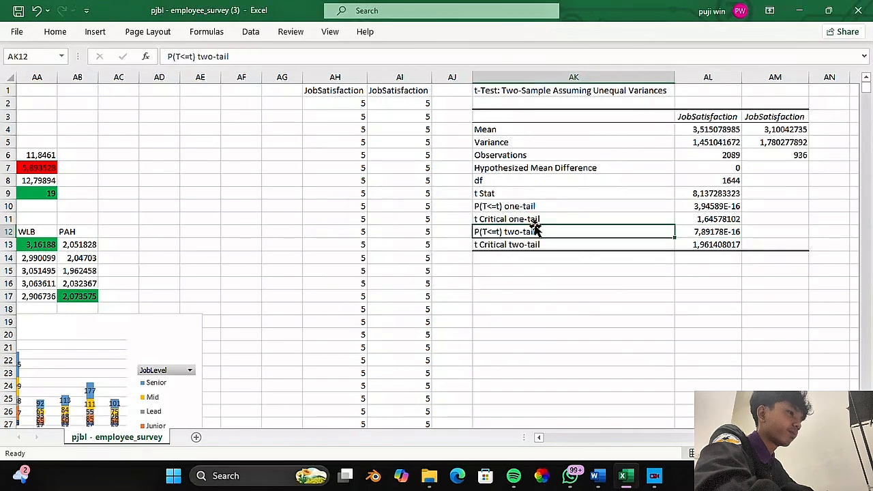
{"action": "left_click_drag", "start_coordinate": [665, 230], "coordinate": [709, 232]}
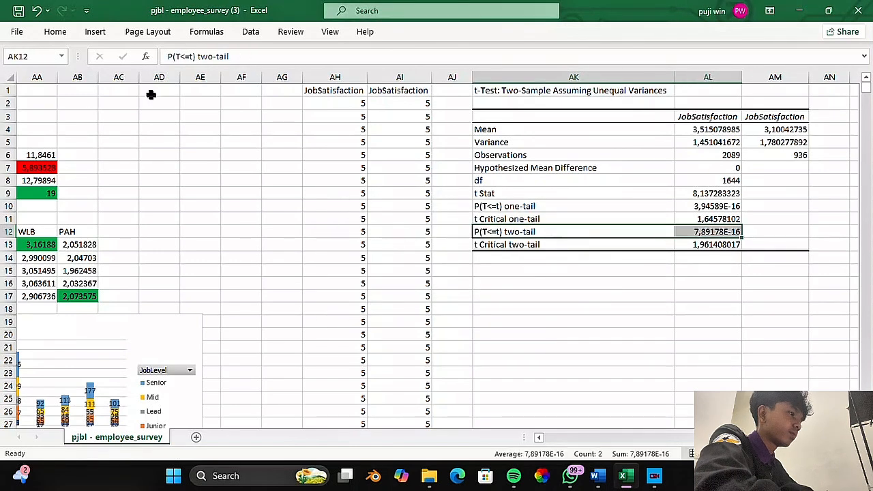
{"action": "left_click", "coordinate": [63, 33]}
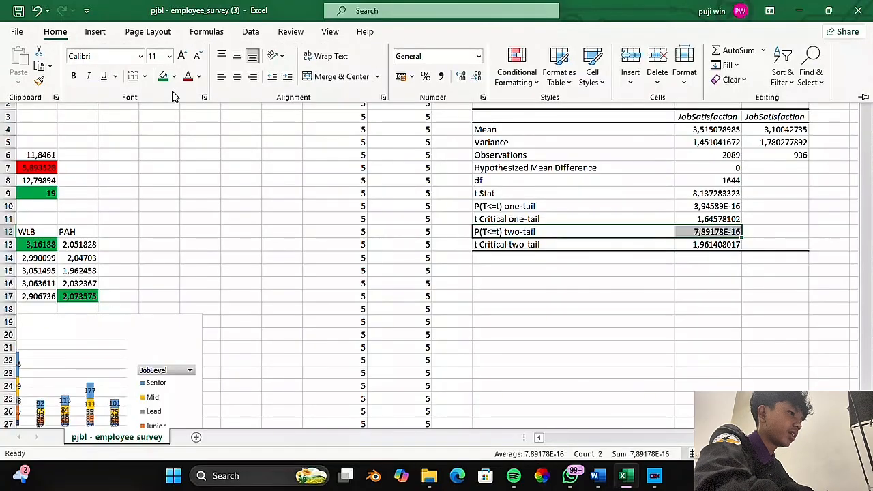
{"action": "left_click", "coordinate": [163, 76]}
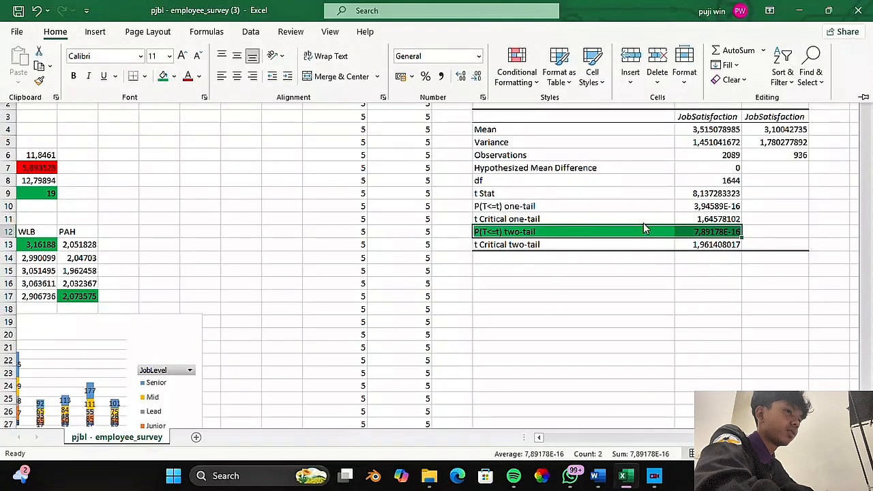
- Copy the two-tail P value from AL12 into cell AL15 below the t-test output
{"action": "left_click", "coordinate": [696, 232]}
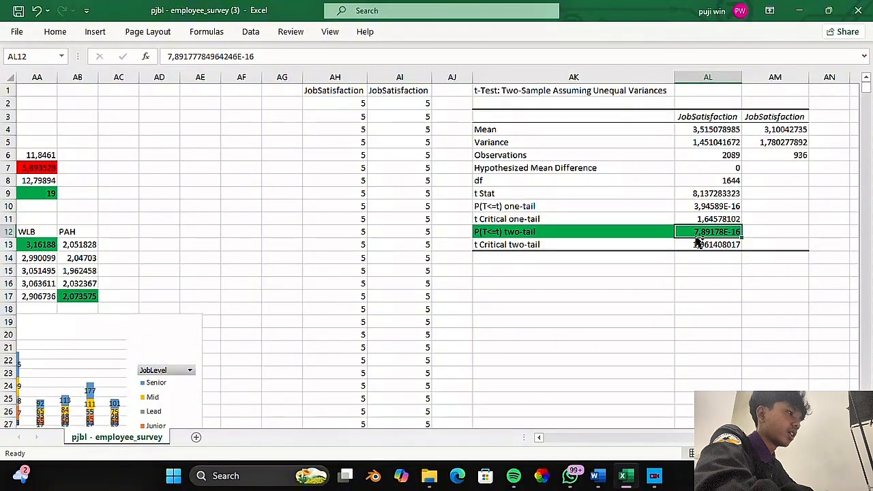
{"action": "key", "text": "ctrl+c"}
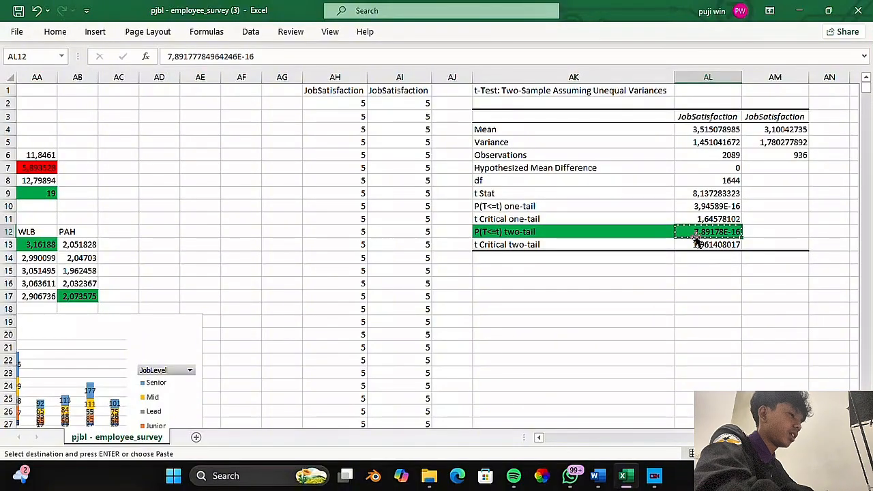
{"action": "left_click", "coordinate": [731, 272]}
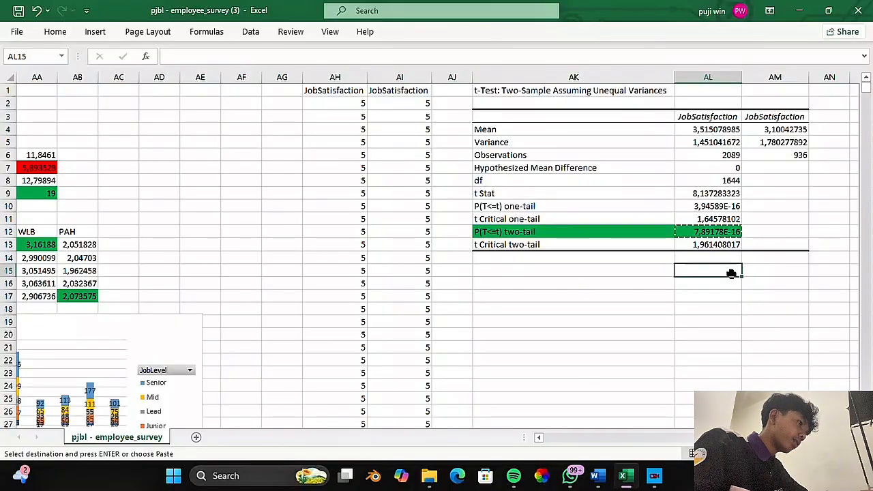
{"action": "key", "text": "ctrl+v"}
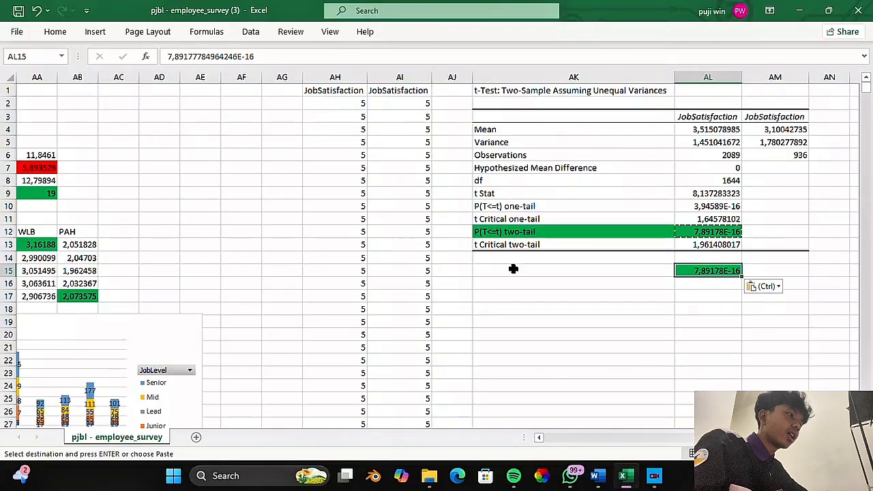
- Format the copied P value in AL15 as Number
{"action": "left_click", "coordinate": [156, 34]}
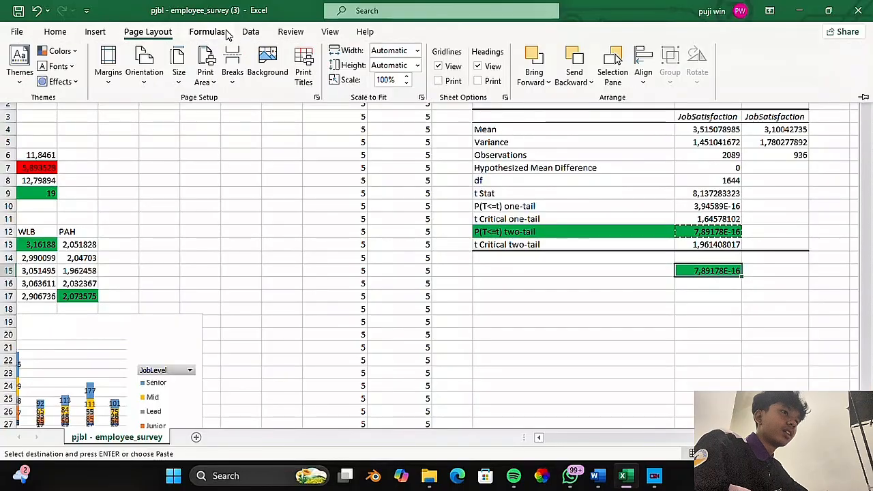
{"action": "left_click", "coordinate": [228, 34]}
{"action": "left_click", "coordinate": [84, 34]}
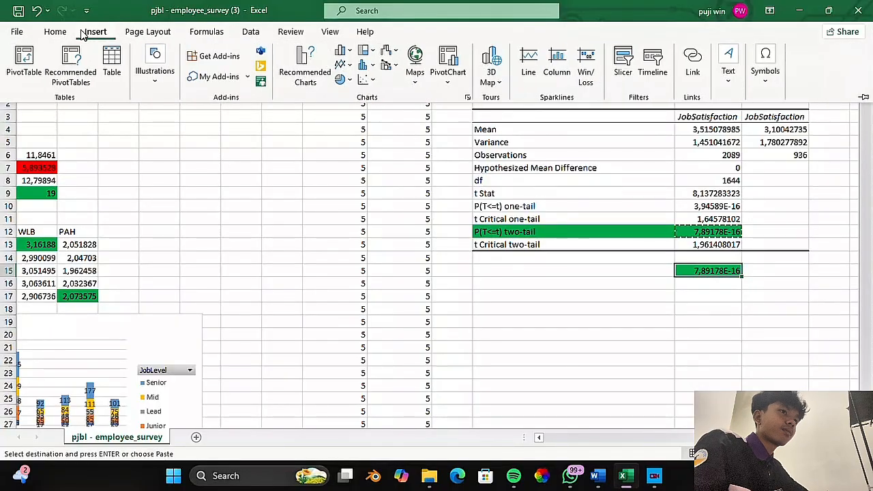
{"action": "left_click", "coordinate": [55, 32]}
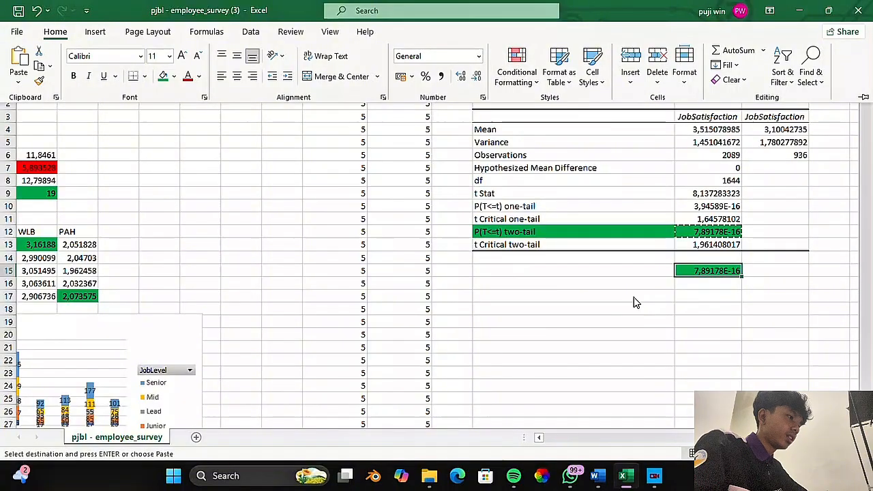
{"action": "left_click", "coordinate": [433, 56]}
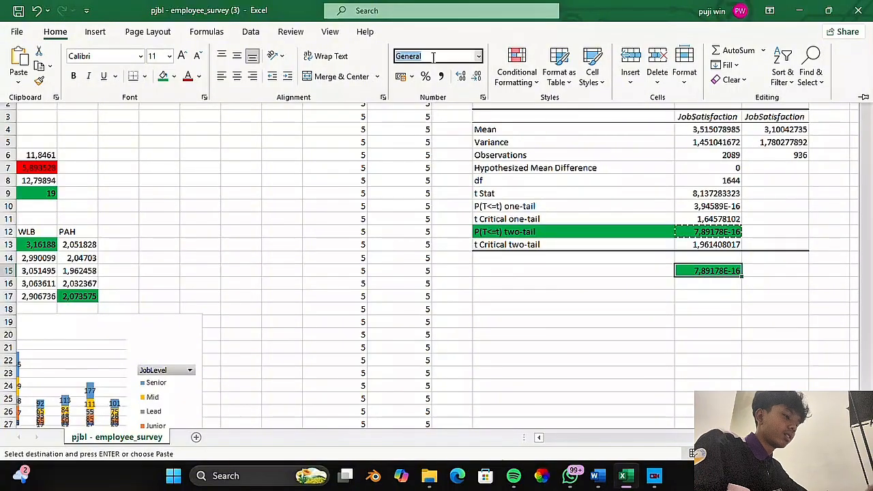
{"action": "type", "text": "Number"}
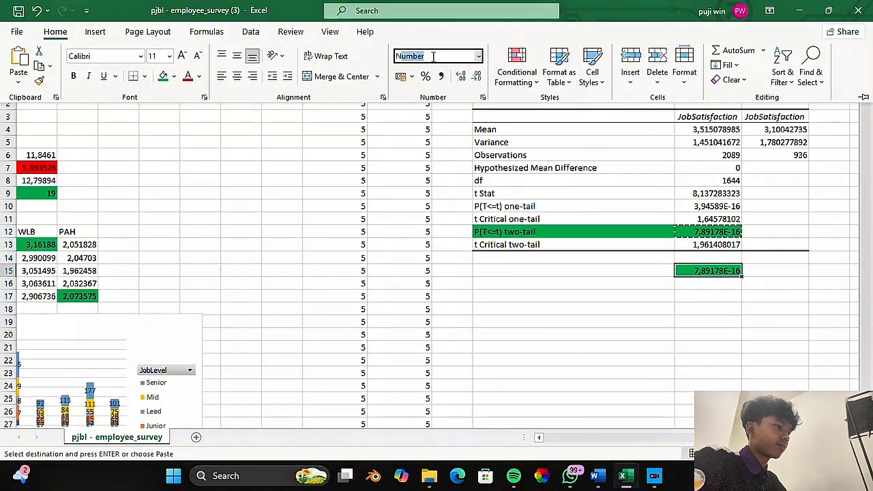
{"action": "key", "text": "Return"}
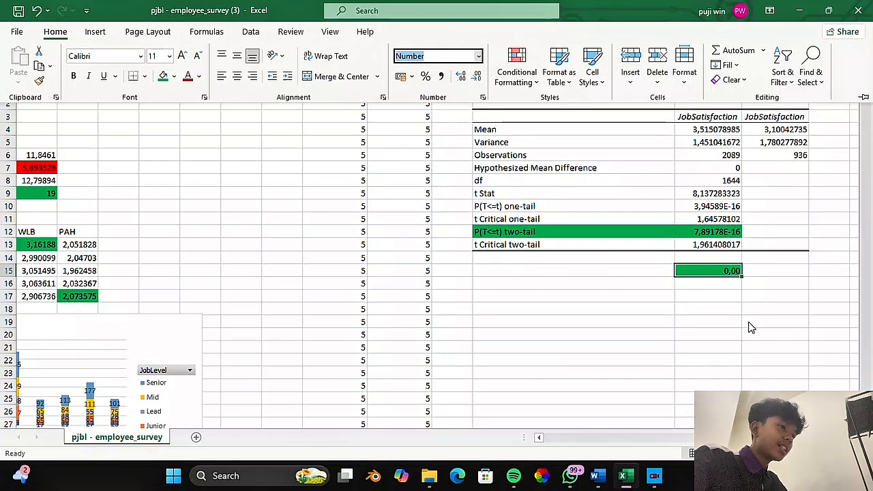
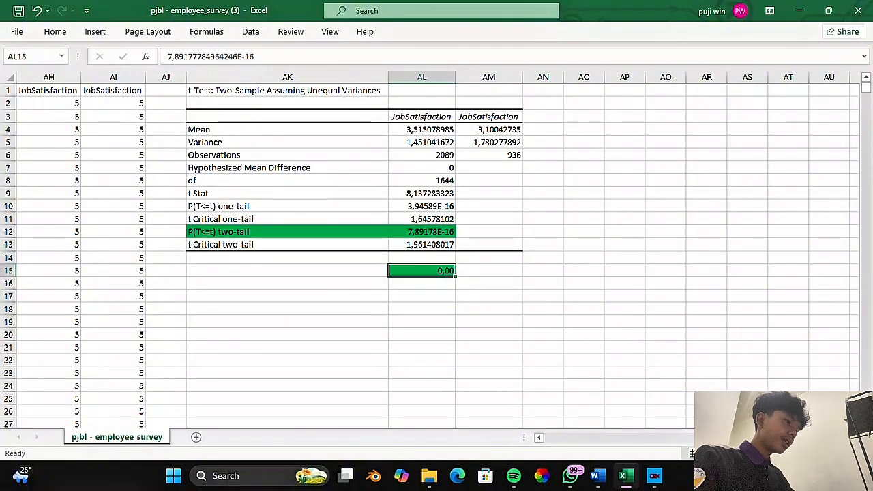
- Check question e's second analysis in the Word assignment, and return to the Excel survey sheet to autofit the Workload column L
{"action": "left_click", "coordinate": [598, 479]}
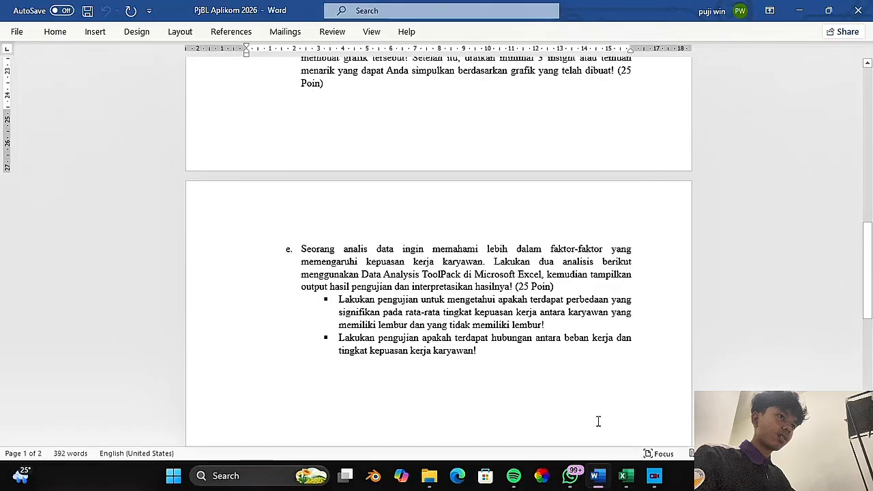
{"action": "mouse_move", "coordinate": [626, 477]}
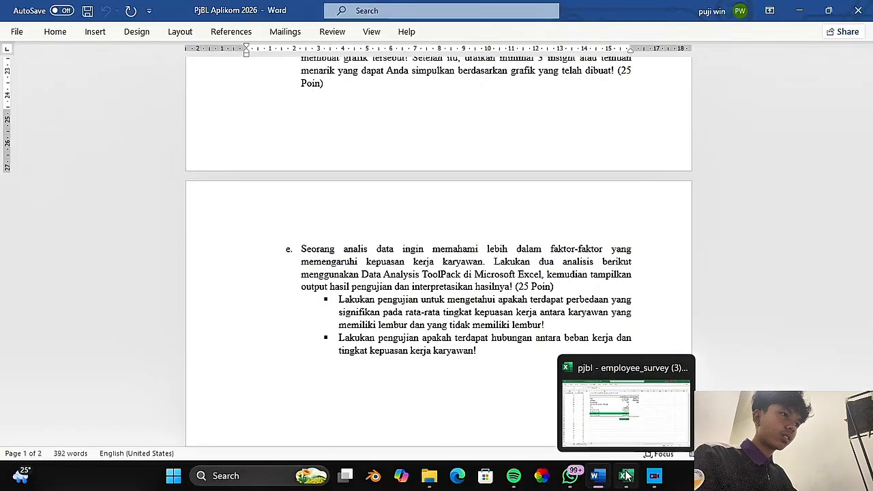
{"action": "left_click", "coordinate": [625, 478]}
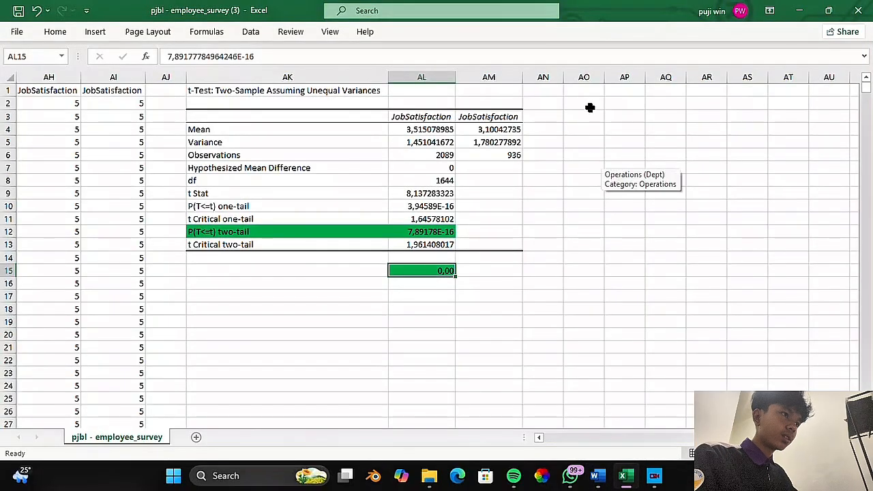
{"action": "left_click_drag", "start_coordinate": [540, 440], "coordinate": [541, 439]}
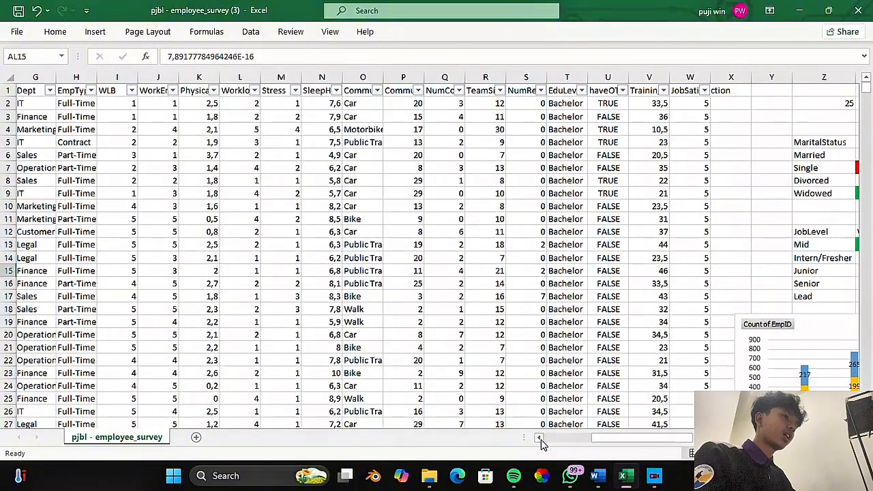
{"action": "double_click", "coordinate": [262, 77]}
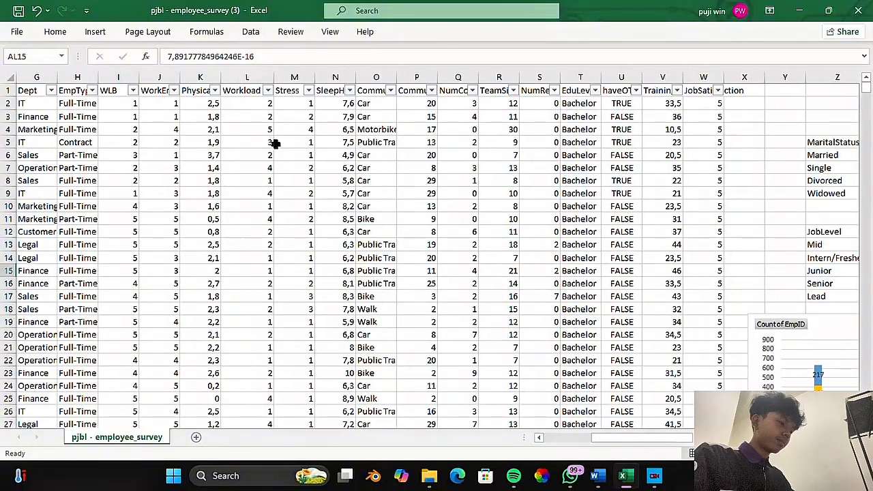
- Recheck question e in Word, and copy the whole Workload column L in Excel to column AP, beside the t-test output
{"action": "left_click", "coordinate": [597, 475]}
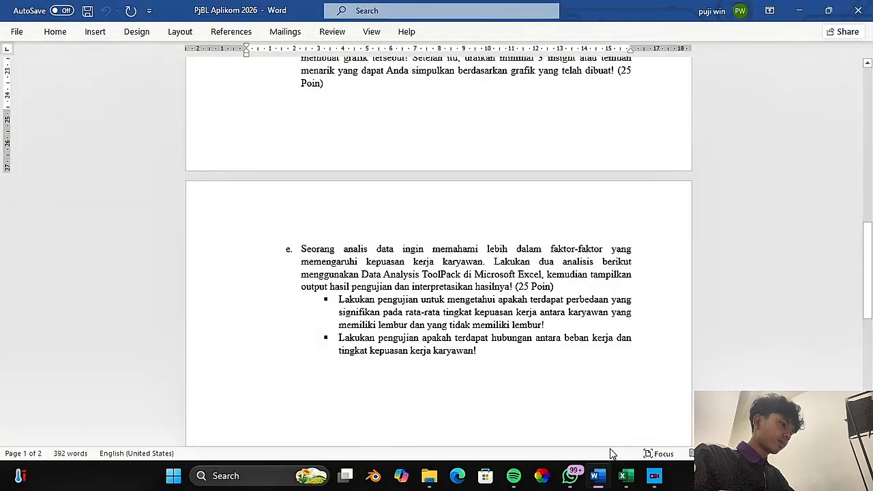
{"action": "left_click", "coordinate": [623, 475]}
{"action": "left_click", "coordinate": [257, 77]}
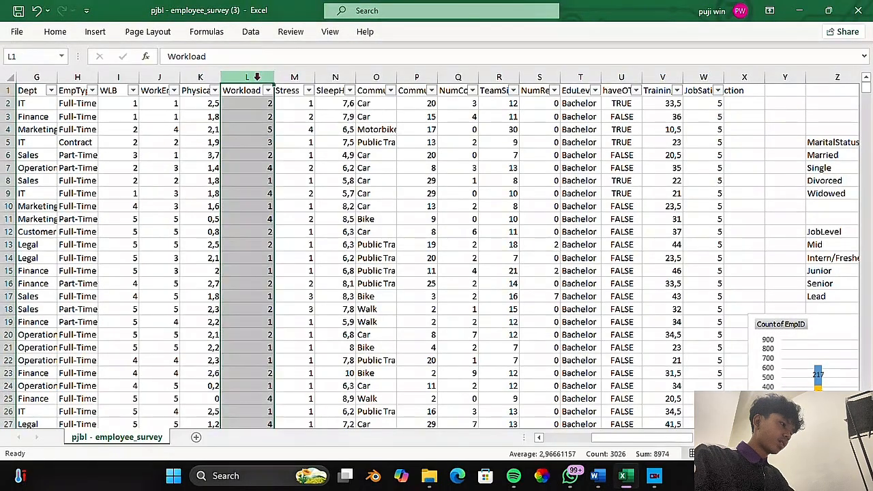
{"action": "key", "text": "ctrl+c"}
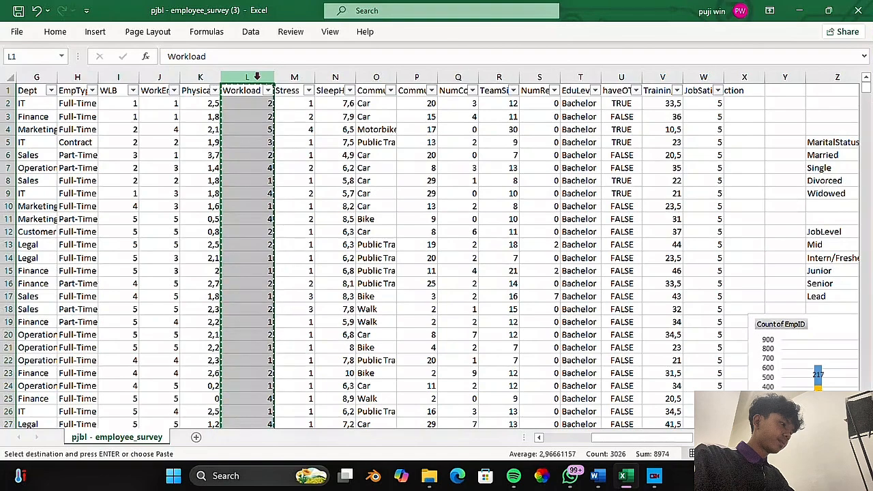
{"action": "left_click_drag", "start_coordinate": [600, 437], "coordinate": [624, 437]}
{"action": "scroll", "coordinate": [615, 95], "scroll_direction": "right", "scroll_amount": 3}
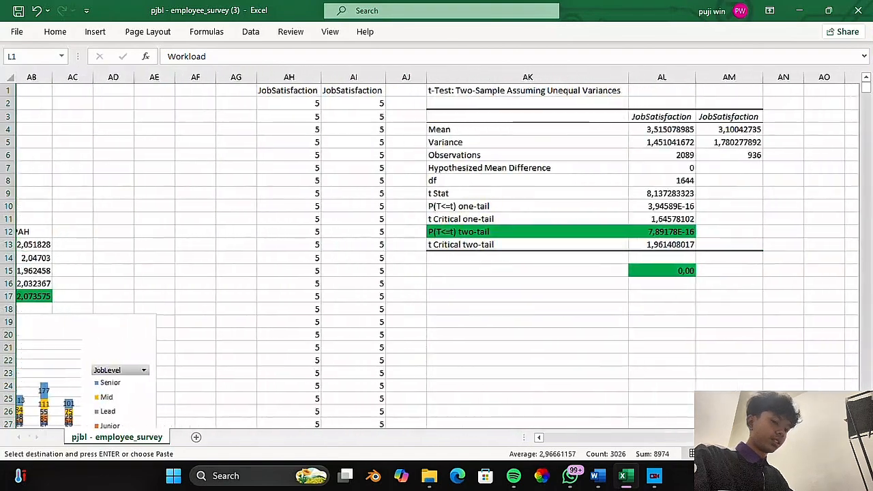
{"action": "left_click", "coordinate": [615, 95]}
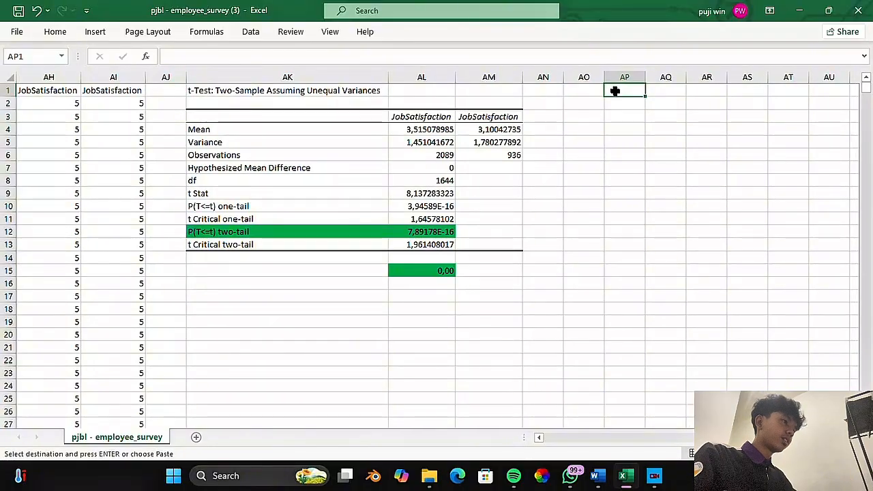
{"action": "key", "text": "ctrl+v"}
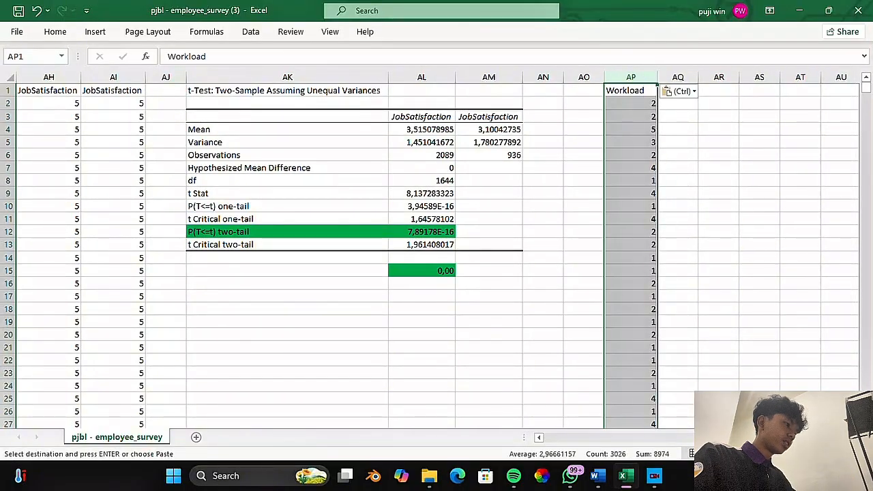
- Copy the whole JobSatisfaction column W to column AQ, next to the copied Workload column
{"action": "scroll", "coordinate": [436, 252], "scroll_direction": "left", "scroll_amount": 7}
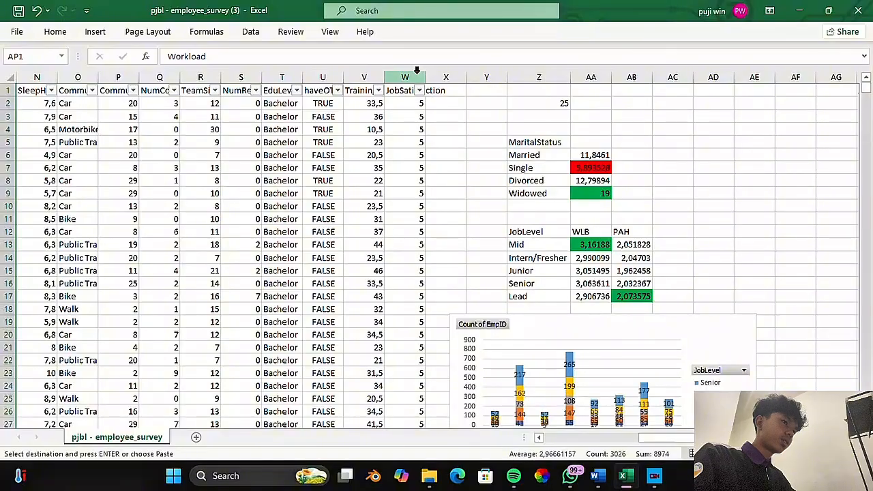
{"action": "left_click", "coordinate": [414, 74]}
{"action": "key", "text": "ctrl+c"}
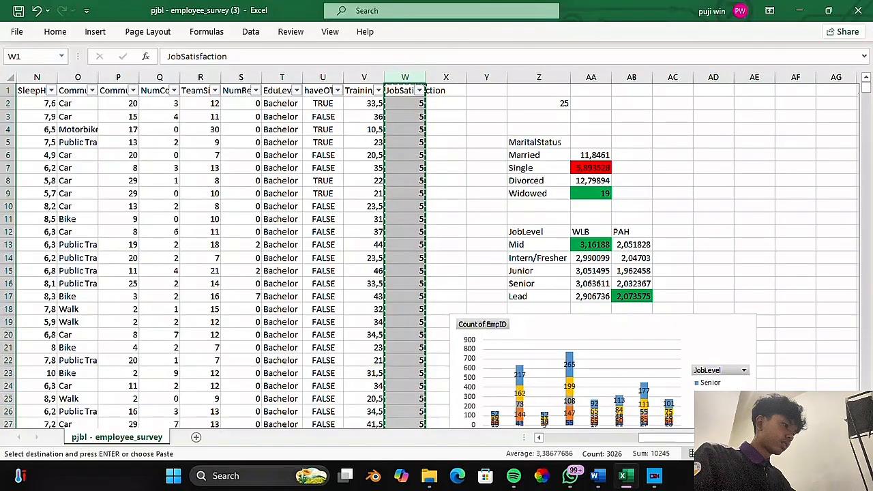
{"action": "scroll", "coordinate": [436, 253], "scroll_direction": "right", "scroll_amount": 10}
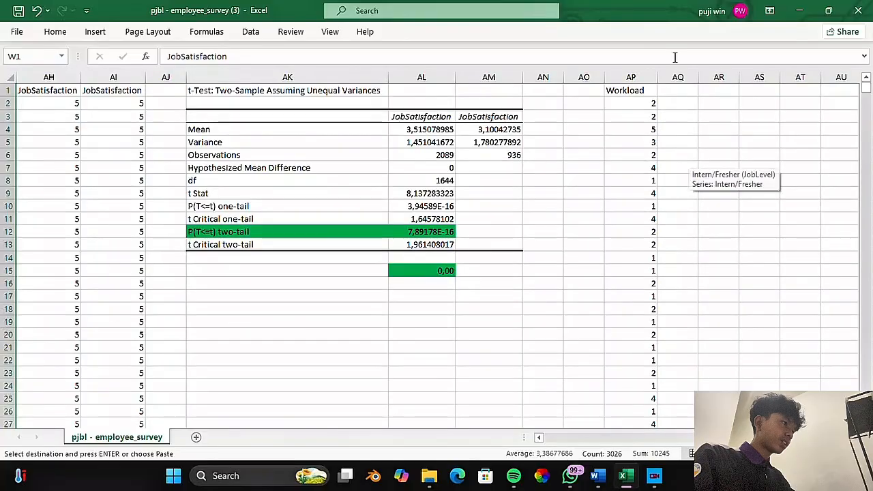
{"action": "left_click", "coordinate": [693, 89]}
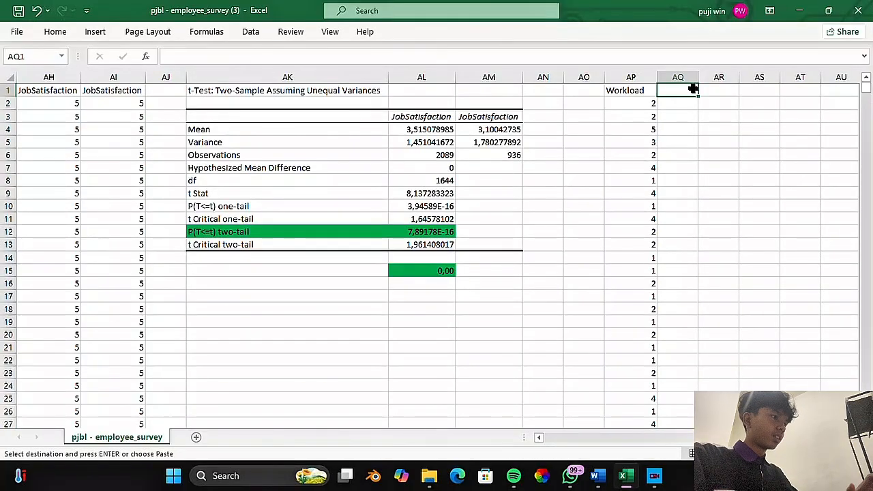
{"action": "key", "text": "ctrl+v"}
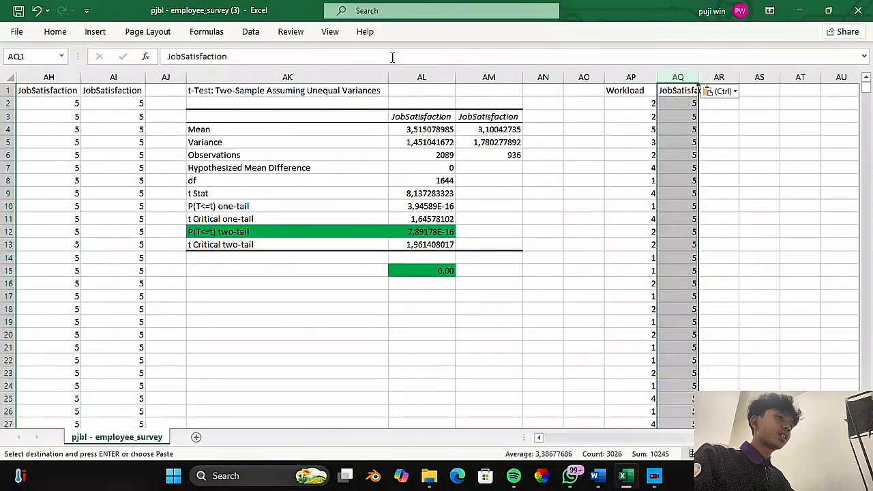
- Run the Data Analysis Correlation tool on columns AP:AQ, grouped by columns, with labels in the first row and the output at AT1
{"action": "left_click", "coordinate": [251, 34]}
{"action": "left_click", "coordinate": [757, 52]}
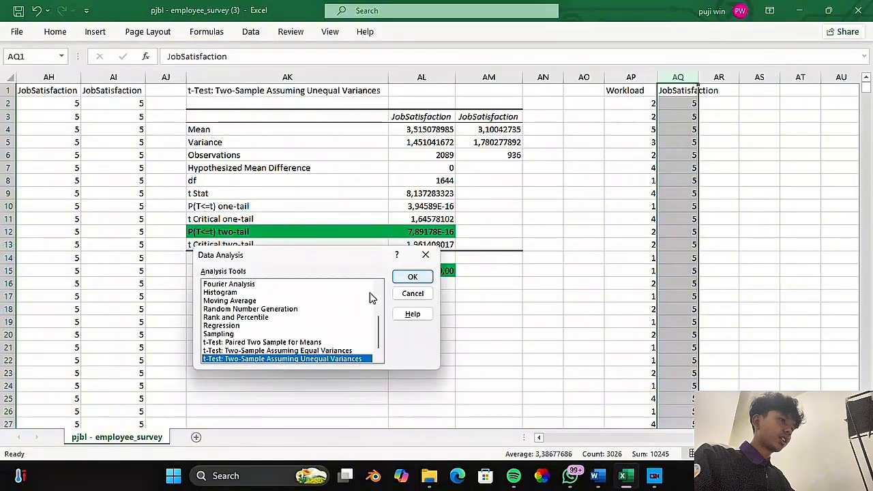
{"action": "scroll", "coordinate": [325, 329], "scroll_direction": "up", "scroll_amount": 3}
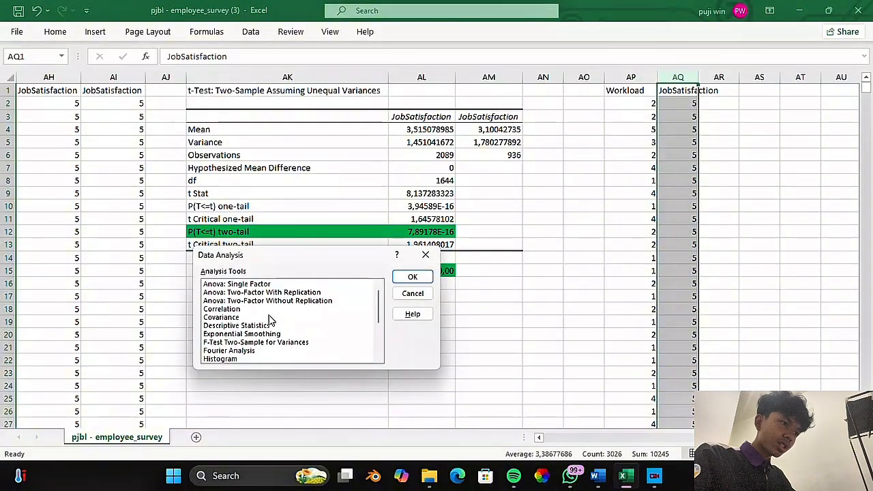
{"action": "left_click", "coordinate": [229, 310]}
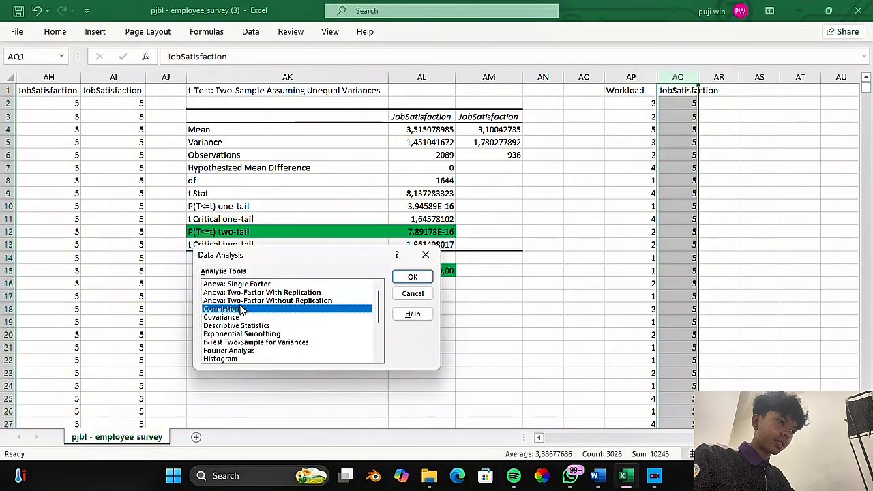
{"action": "left_click", "coordinate": [404, 280]}
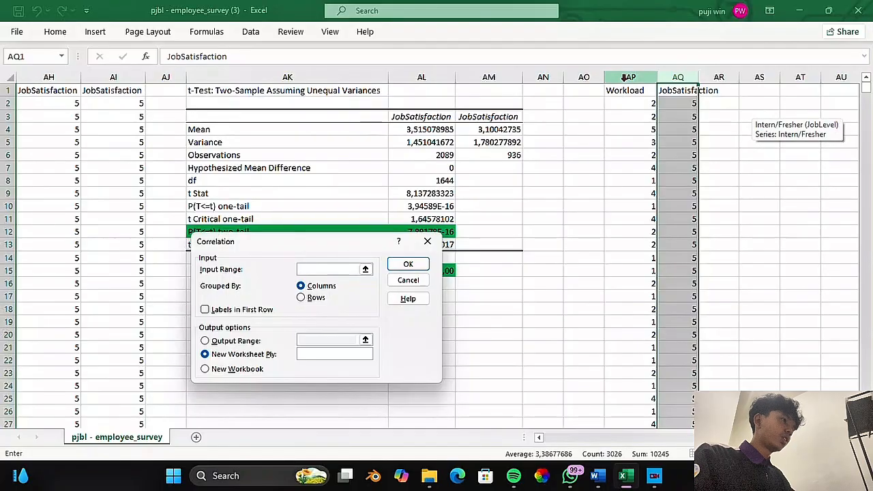
{"action": "left_click_drag", "start_coordinate": [650, 81], "coordinate": [659, 79]}
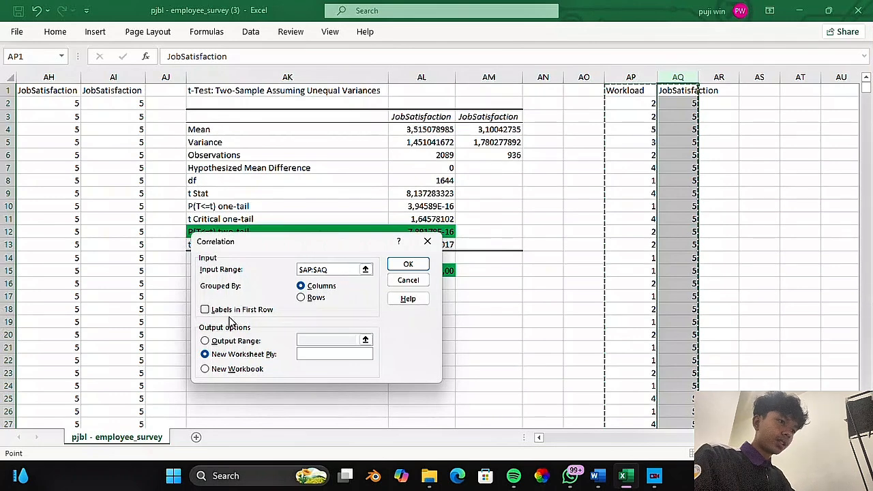
{"action": "left_click", "coordinate": [206, 311]}
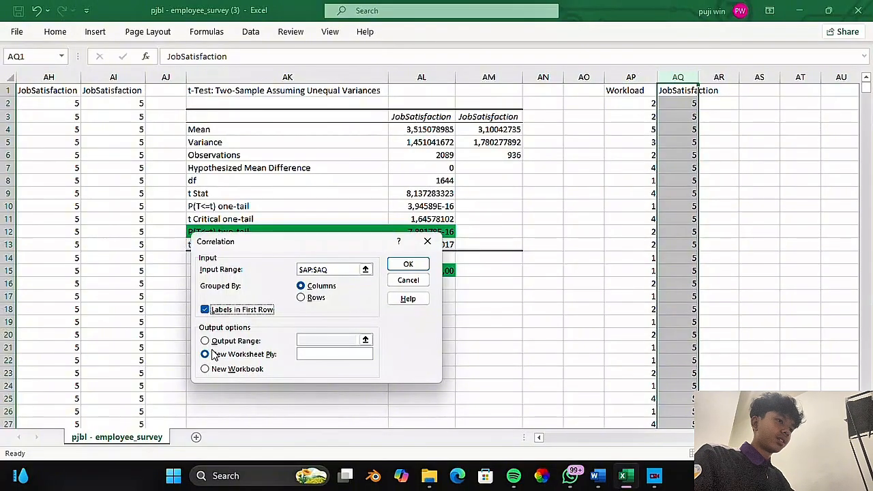
{"action": "left_click", "coordinate": [205, 340]}
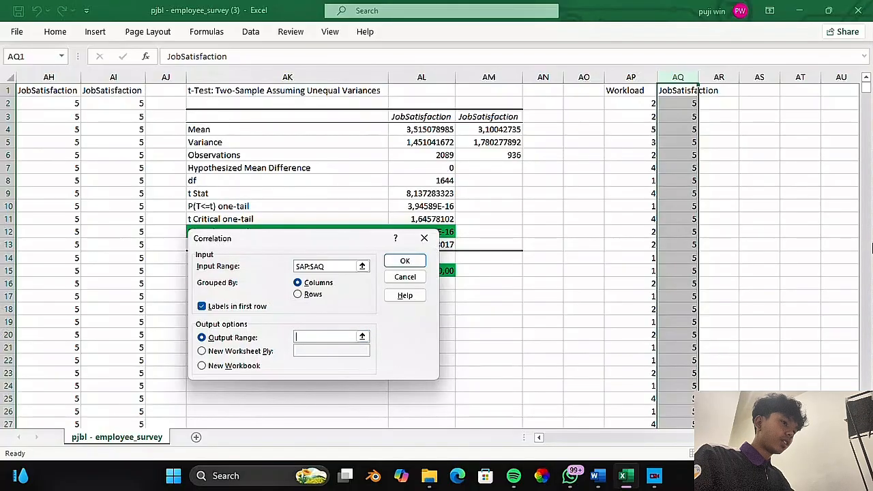
{"action": "left_click", "coordinate": [794, 94]}
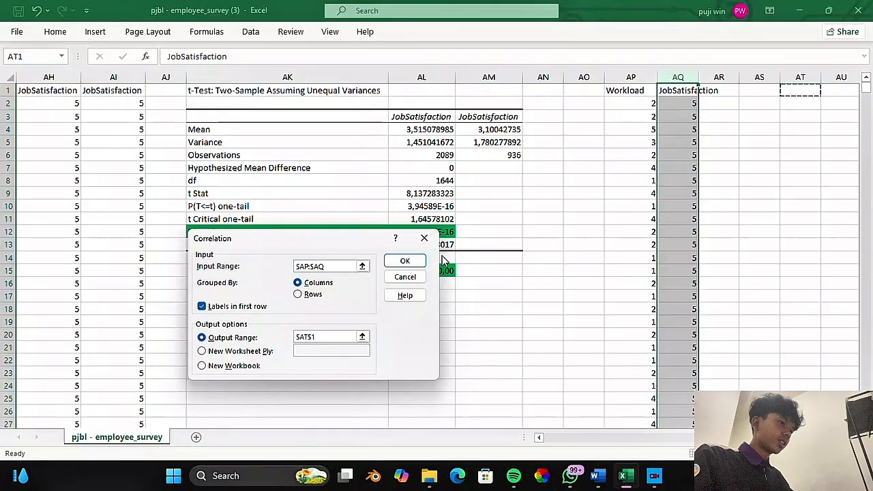
{"action": "left_click", "coordinate": [420, 262]}
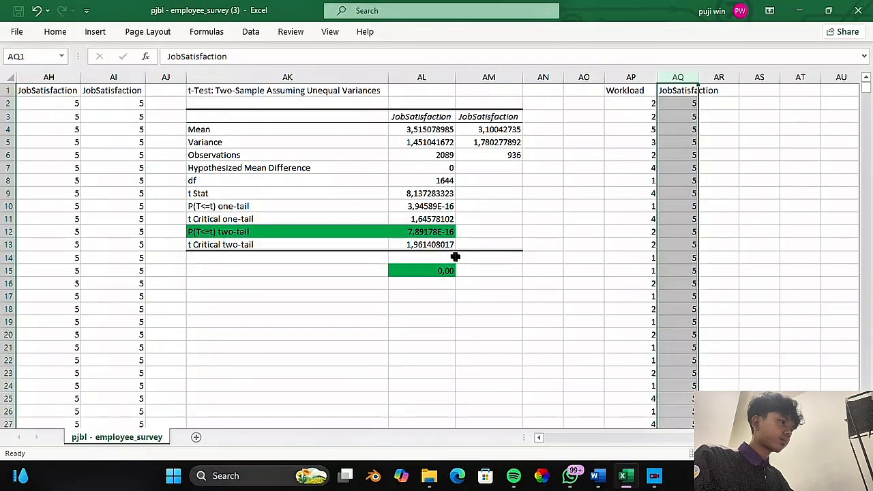
- Widen columns AU and AV to fit the correlation output's headers and values
{"action": "scroll", "coordinate": [417, 268], "scroll_direction": "right", "scroll_amount": 1}
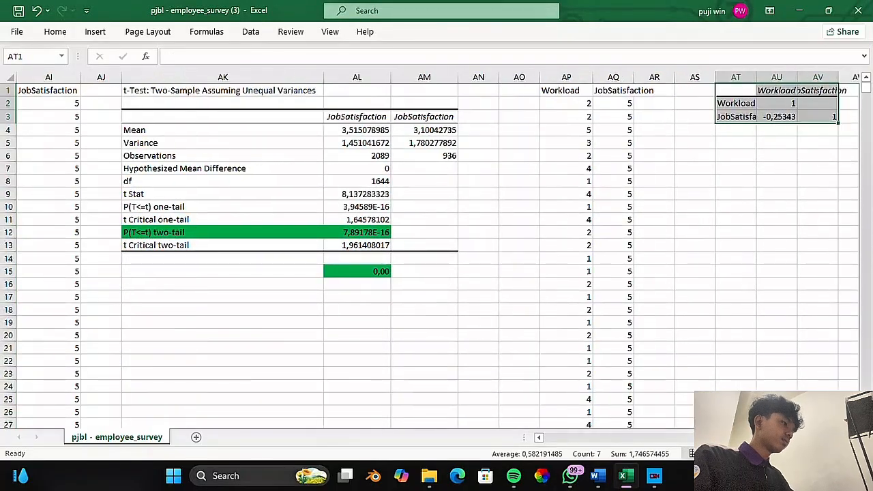
{"action": "scroll", "coordinate": [720, 378], "scroll_direction": "right", "scroll_amount": 3}
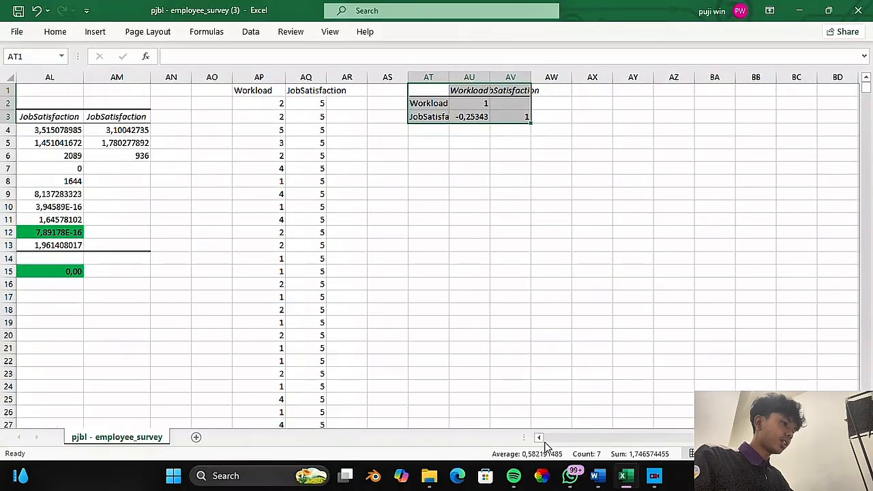
{"action": "scroll", "coordinate": [543, 441], "scroll_direction": "left", "scroll_amount": 2}
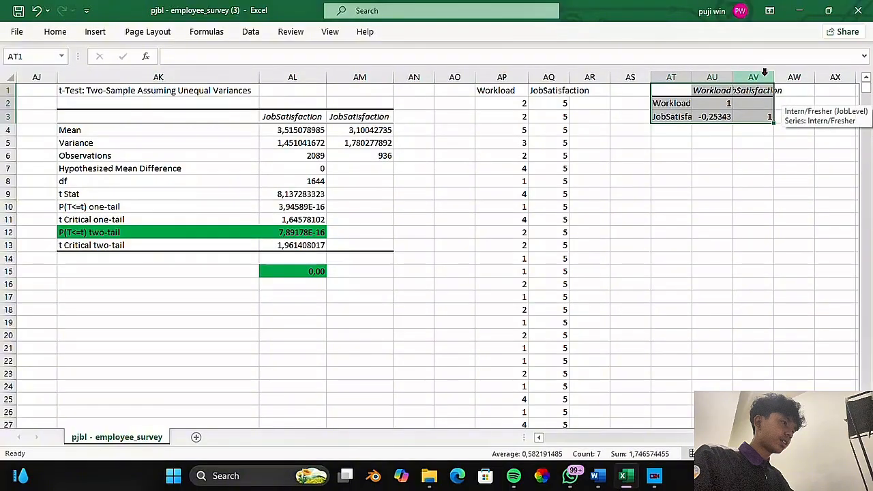
{"action": "left_click_drag", "start_coordinate": [732, 76], "coordinate": [816, 77]}
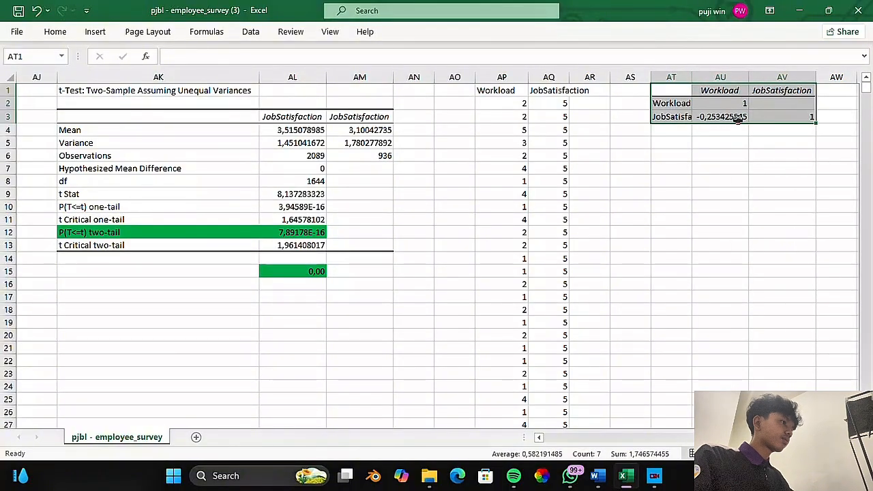